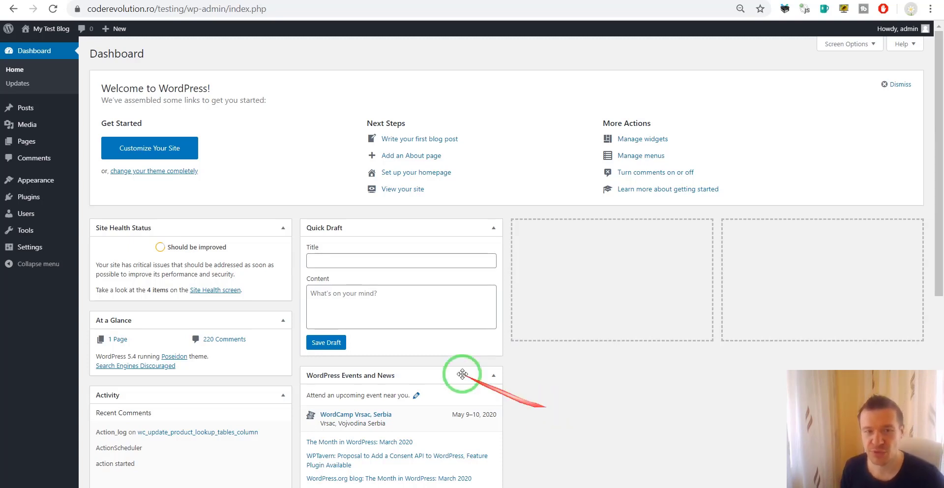
Step: Upload and install the bulletproof-videos-youtube-channel-backup.zip archive via Plugins > Add New > Upload Plugin
mouse_move(25, 199)
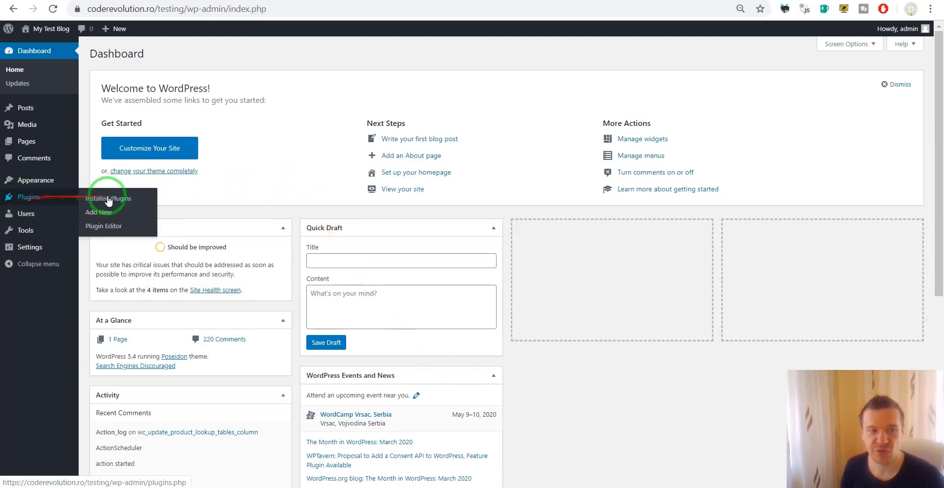
left_click(105, 213)
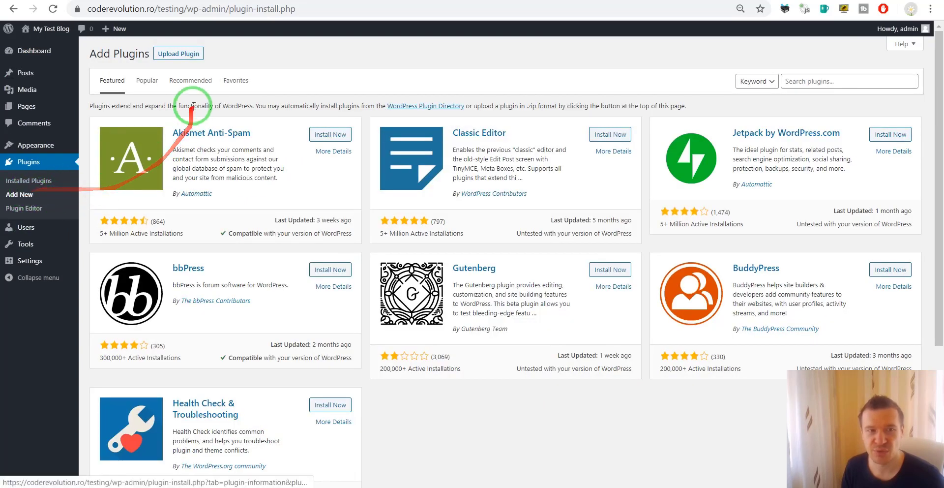
left_click(185, 53)
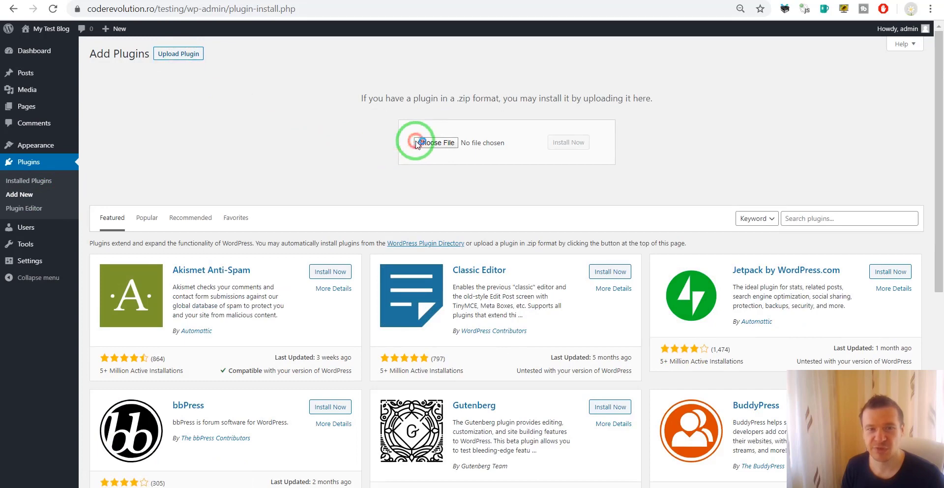
left_click(415, 143)
double_click(197, 70)
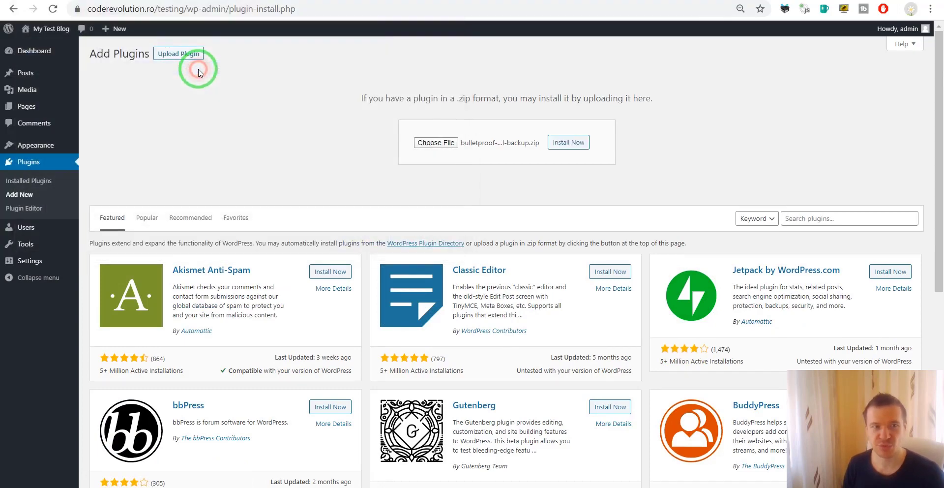
left_click(568, 142)
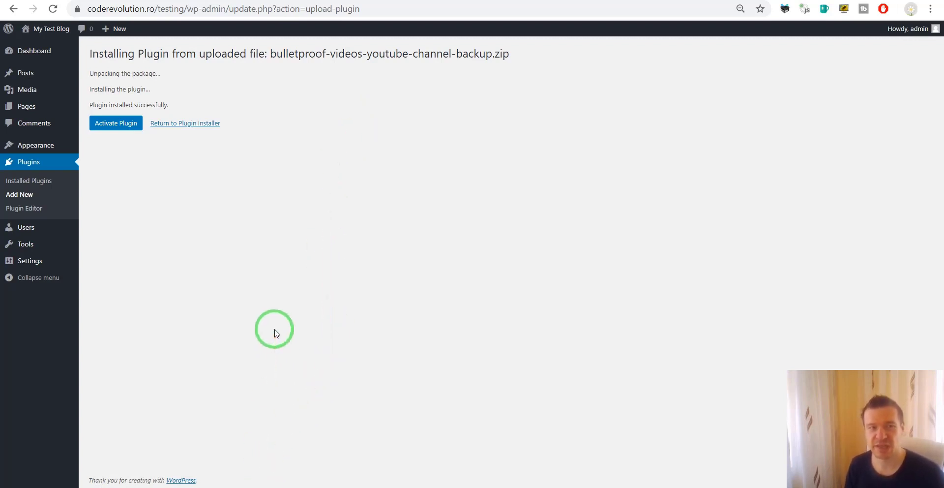
Step: Activate the newly installed Bulletproof Videos - YouTube Channel Backup plugin
mouse_move(285, 487)
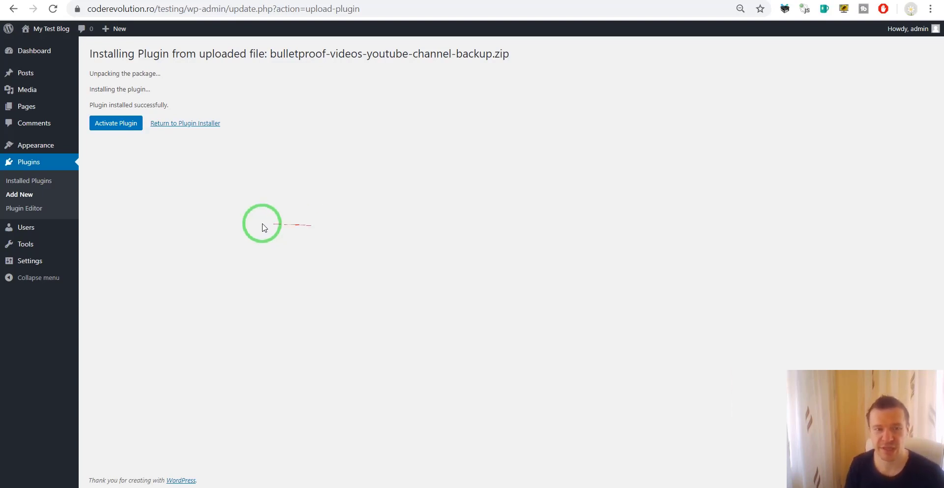
left_click(135, 124)
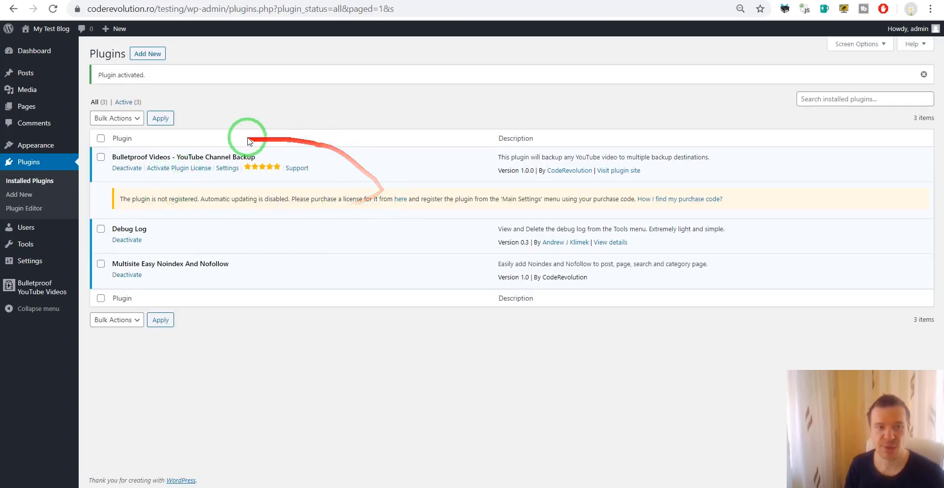
mouse_move(30, 291)
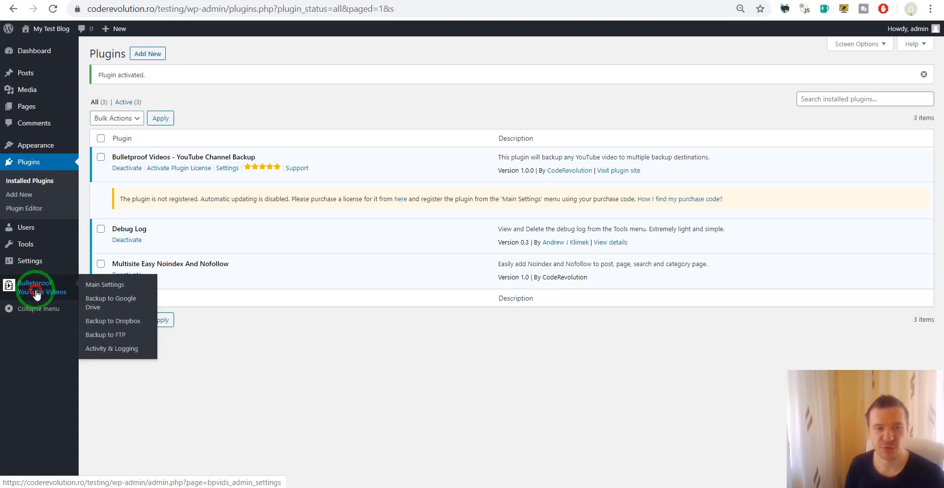
Step: Open Bulletproof YouTube Videos Main Settings and delete the autofilled login text from the YouTube API Key List
left_click(27, 288)
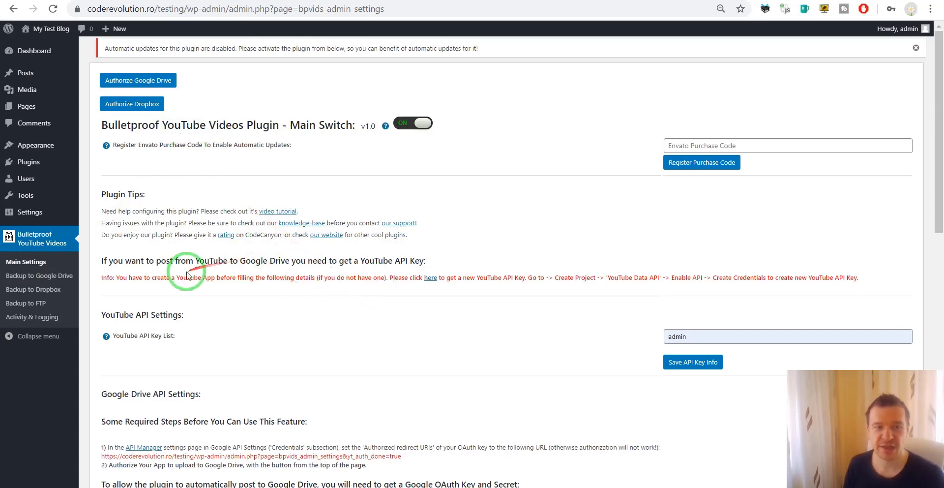
scroll(174, 270, "down", 2)
scroll(174, 270, "down", 2)
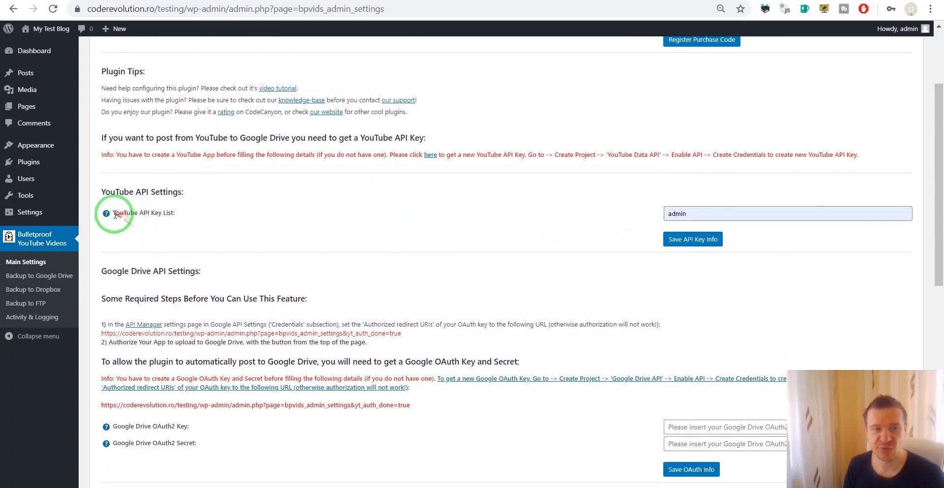
left_click_drag(114, 213, 172, 214)
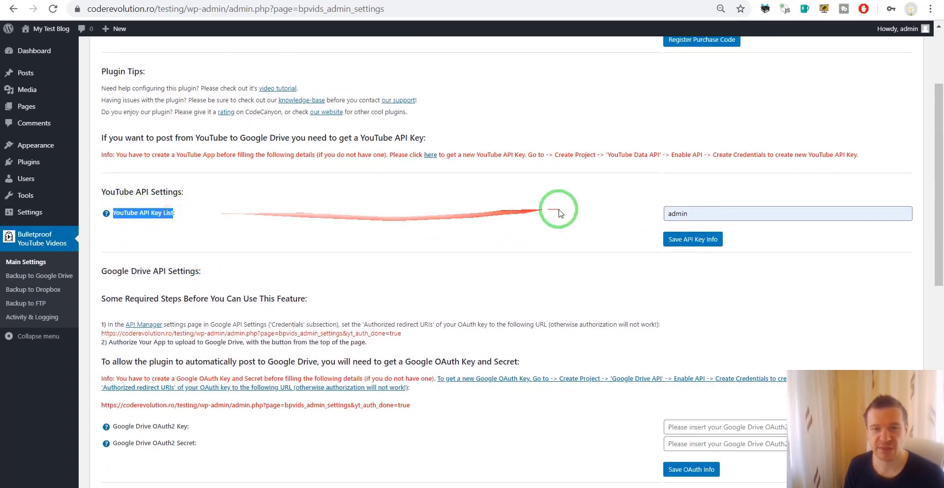
double_click(676, 213)
key("BackSpace")
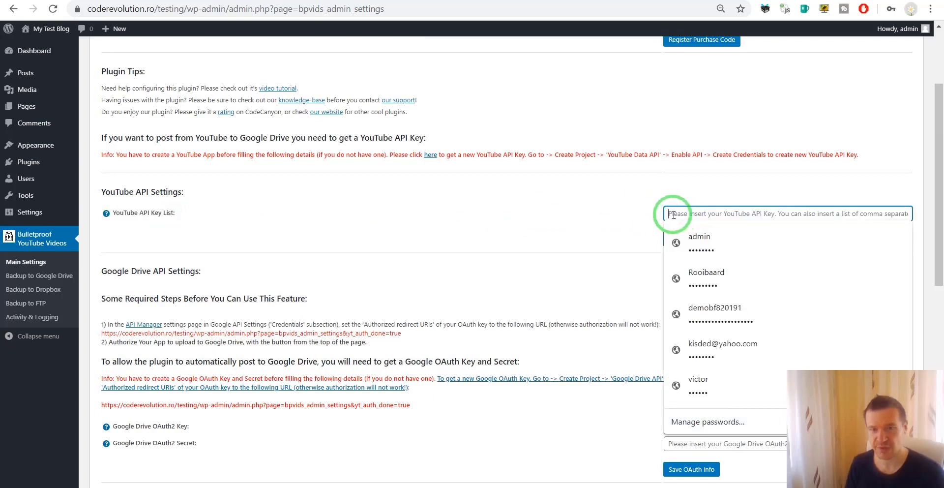
left_click(521, 222)
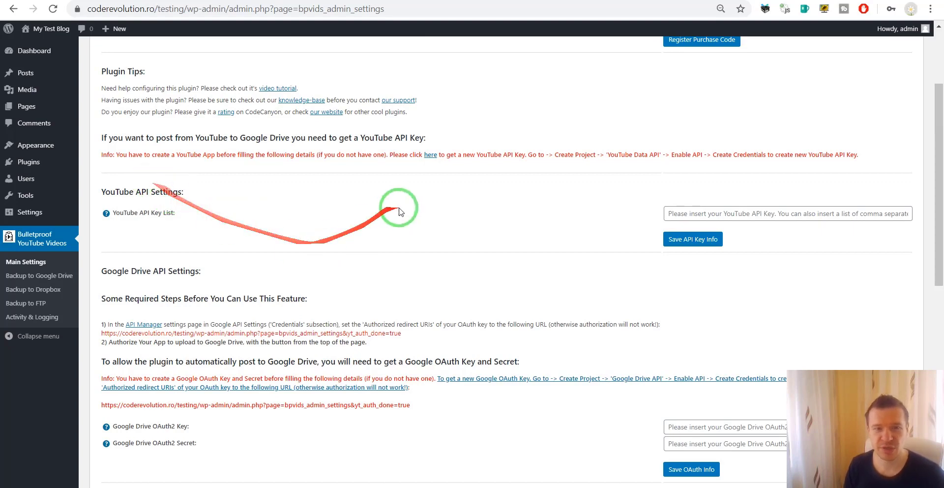
Step: Follow the API key link into Google Cloud Console and go to its Home dashboard
left_click(431, 155)
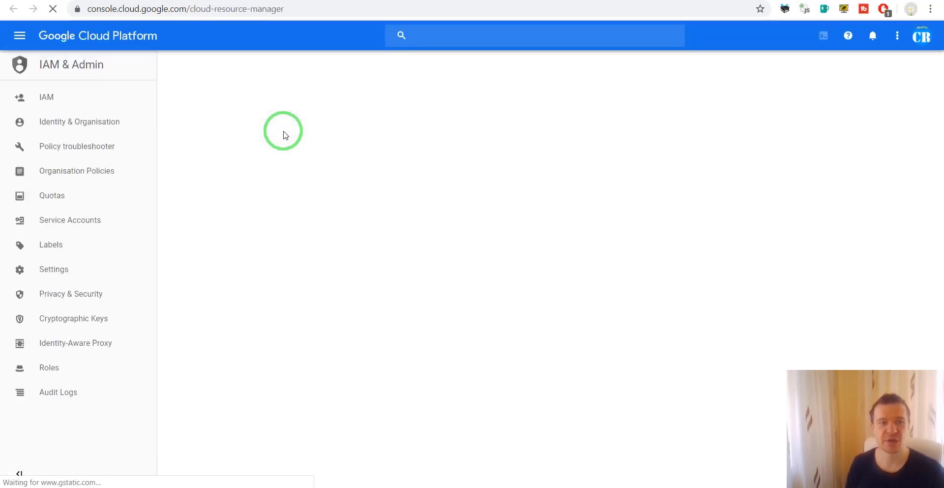
left_click(20, 36)
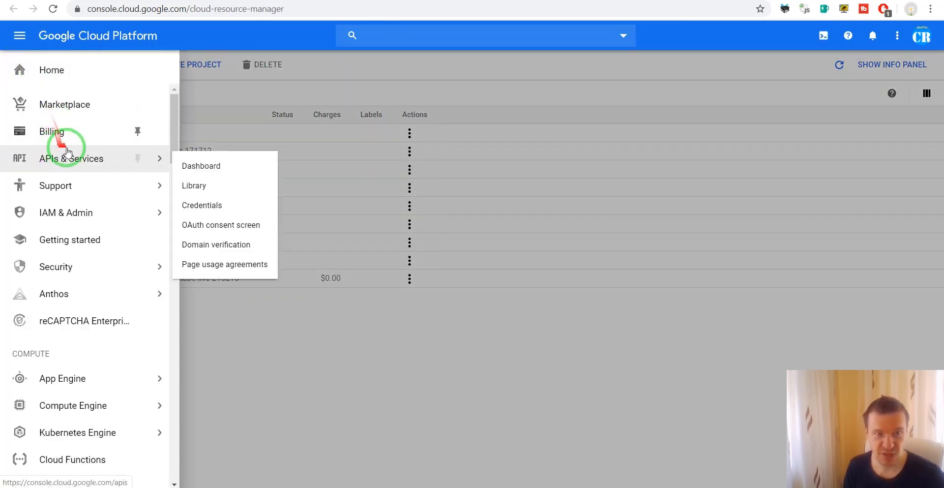
left_click(89, 67)
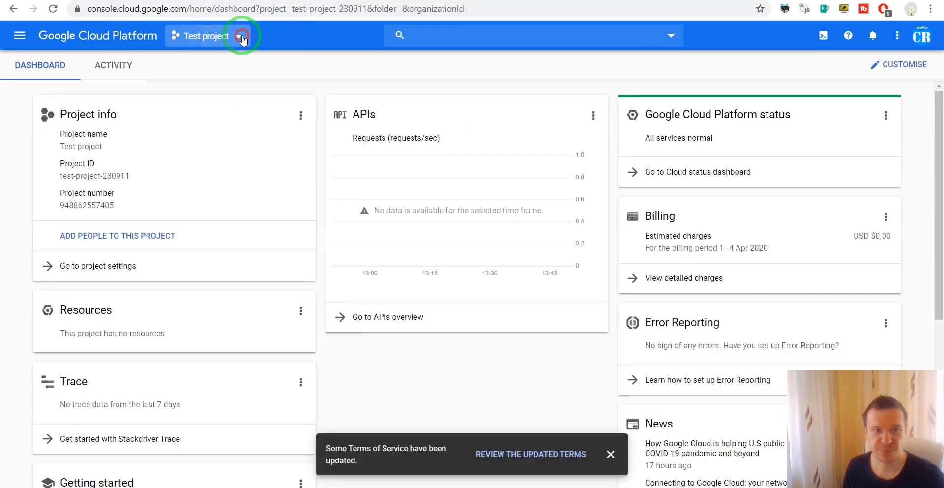
Step: Create a new Google Cloud project named 'Bulletproof videos'
left_click(240, 36)
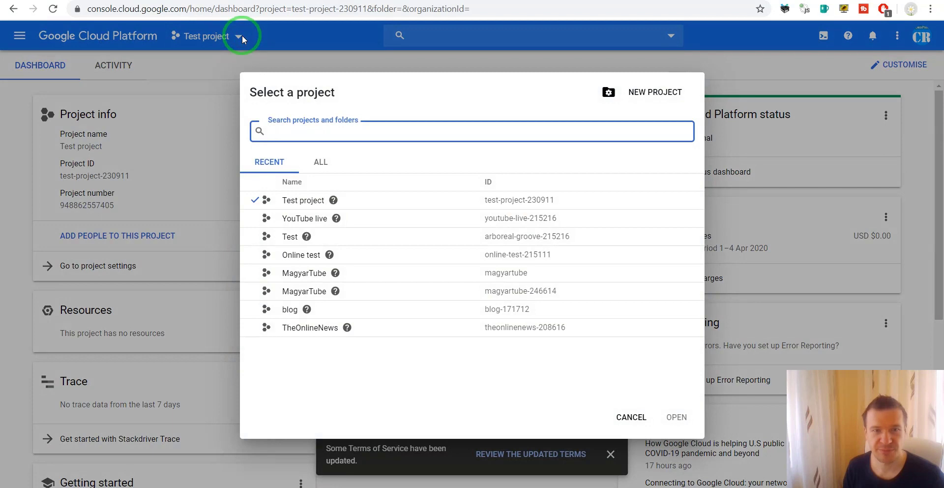
left_click(652, 92)
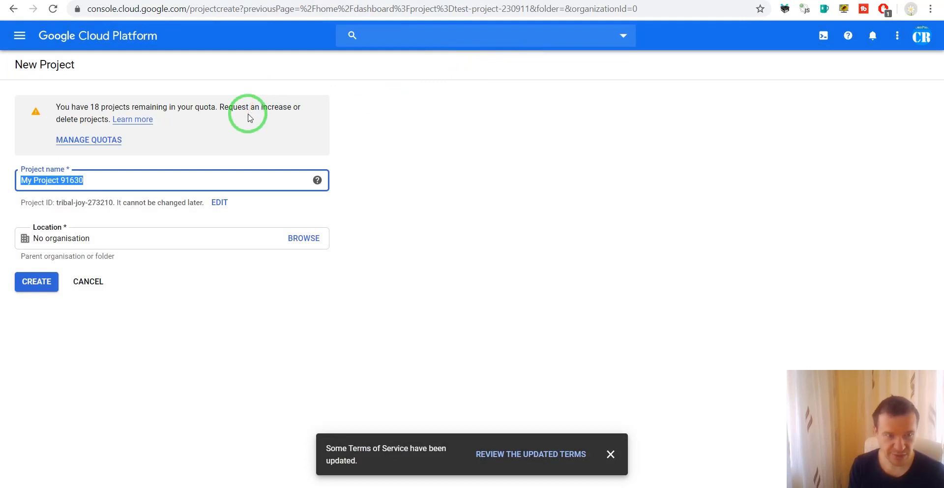
type("Bulleproof videos")
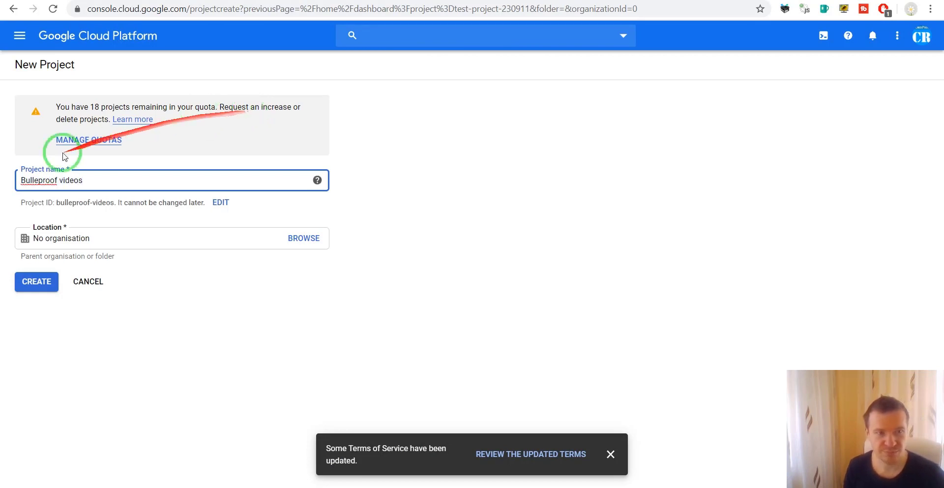
left_click(39, 180)
type("t")
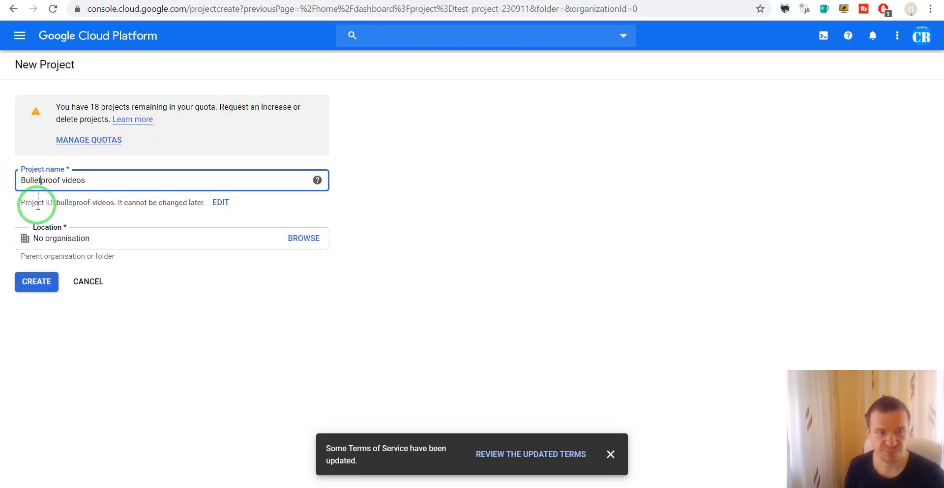
left_click(47, 285)
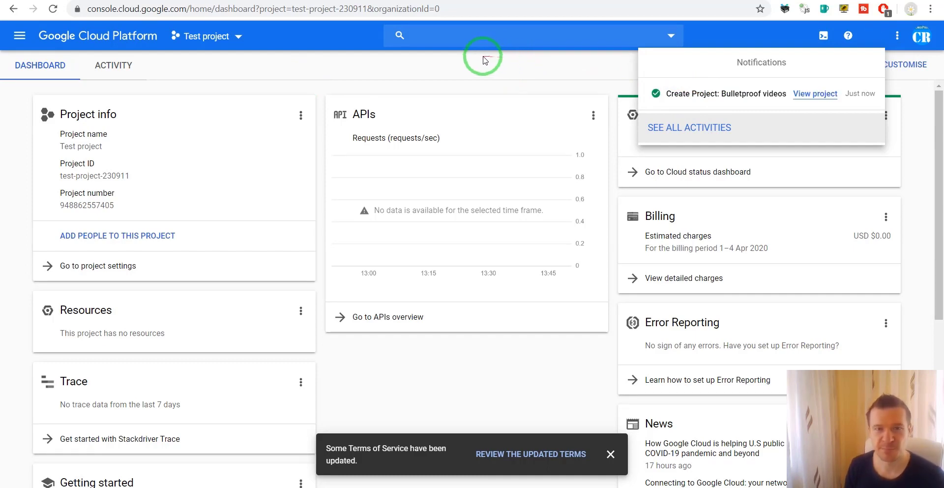
Step: Switch to the Bulletproof videos project and enable YouTube Data API v3 from the Marketplace
left_click(661, 93)
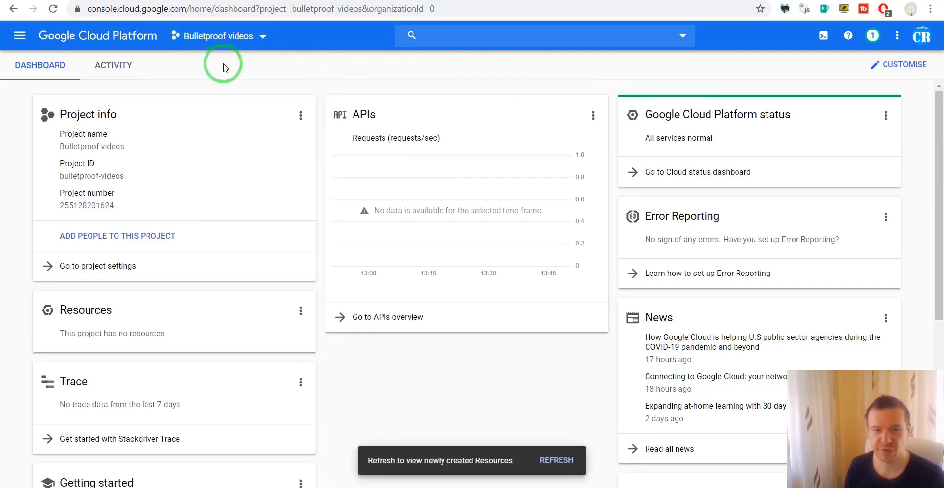
left_click(20, 38)
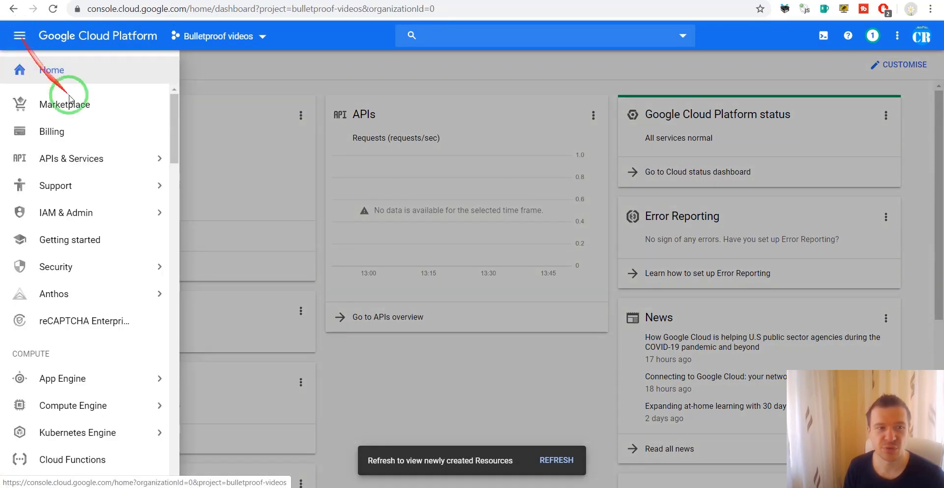
mouse_move(101, 160)
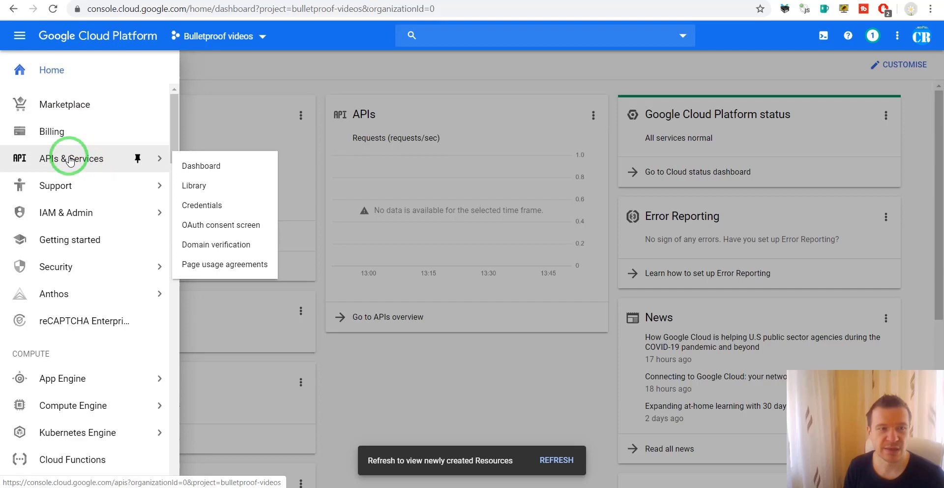
left_click(78, 104)
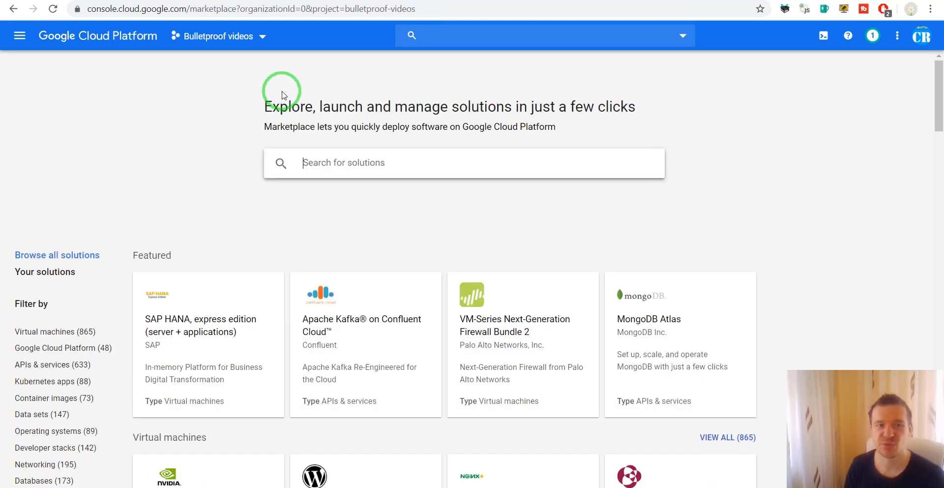
type("youtube")
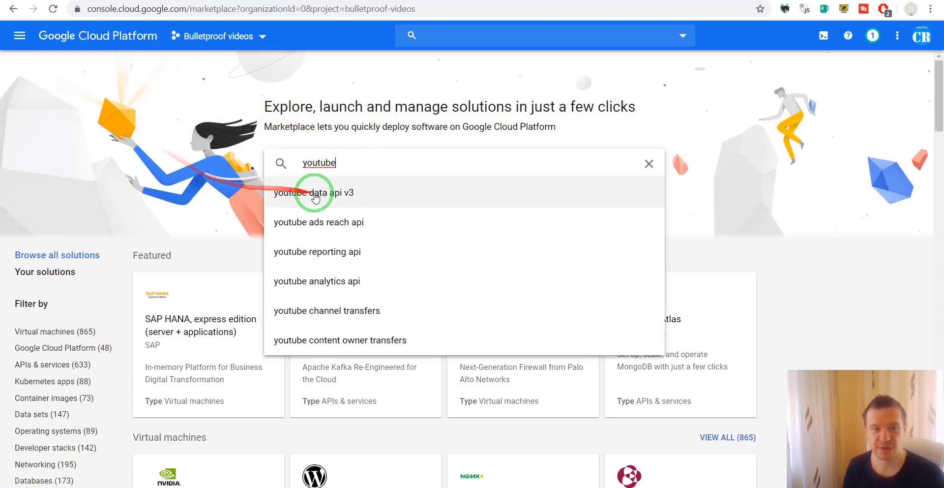
left_click(312, 191)
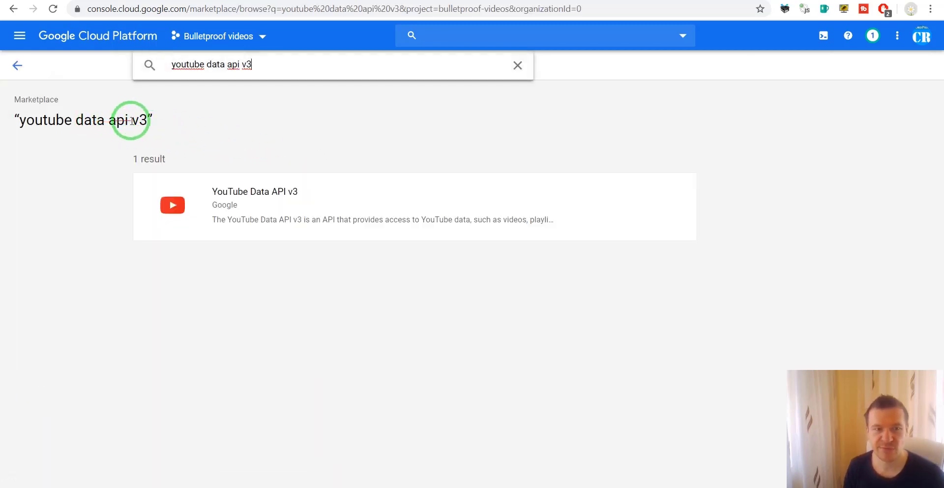
left_click(291, 192)
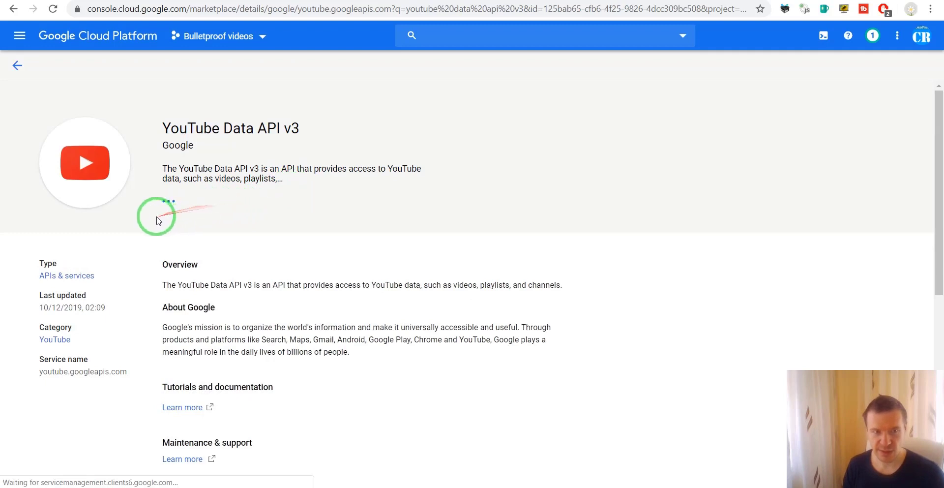
left_click(183, 205)
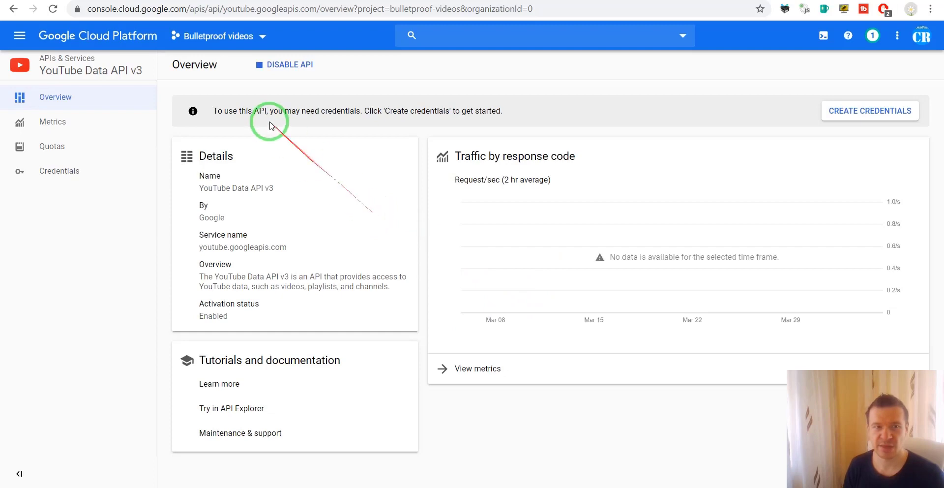
Step: Create API key 1 under APIs & Services > Credentials and select its key value for copying
left_click(19, 38)
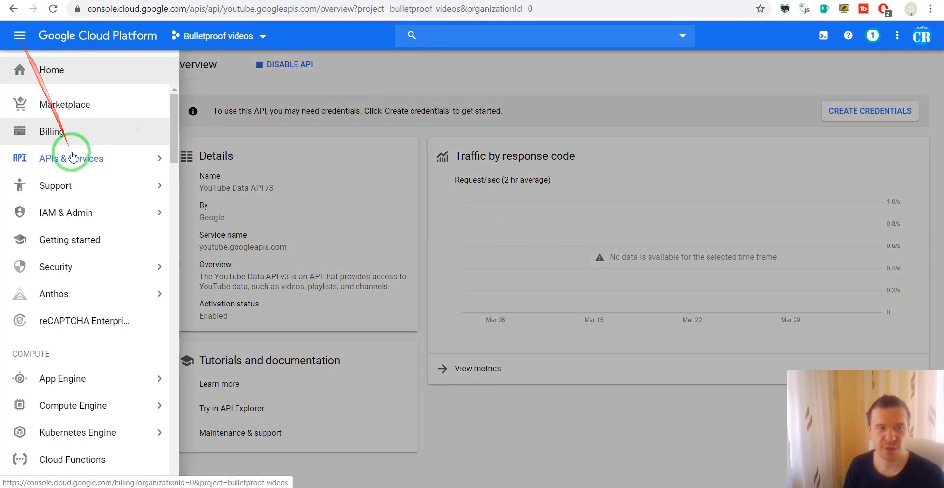
mouse_move(71, 156)
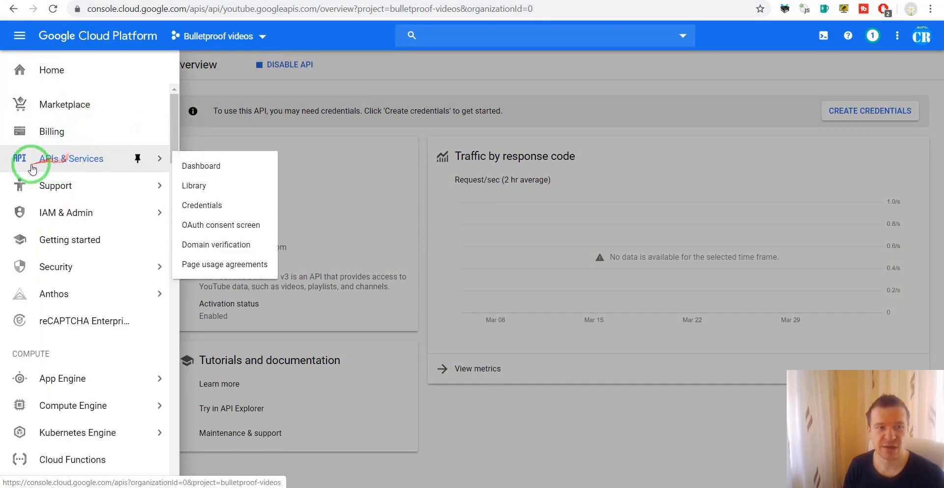
left_click(209, 204)
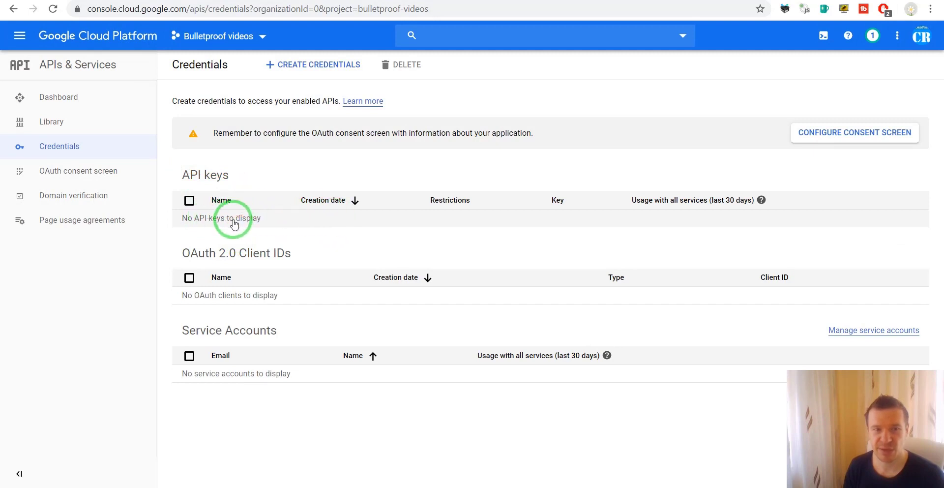
left_click(283, 69)
left_click(280, 94)
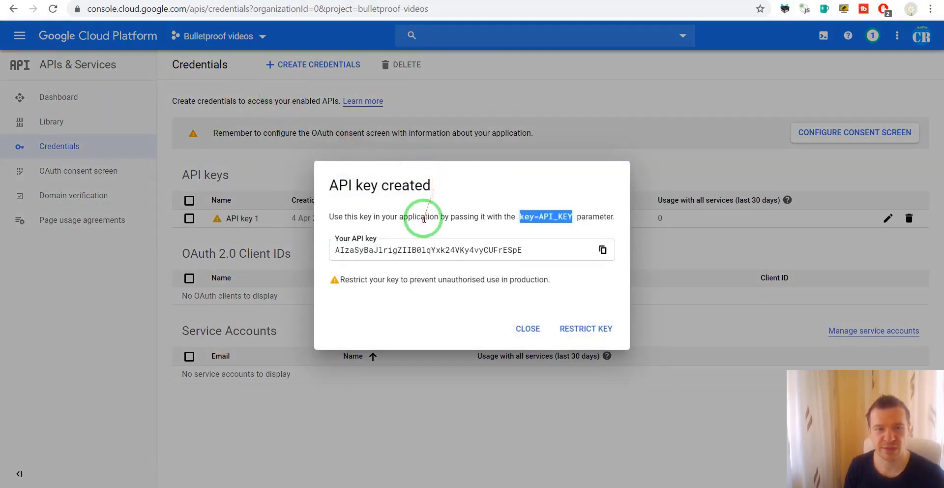
double_click(412, 248)
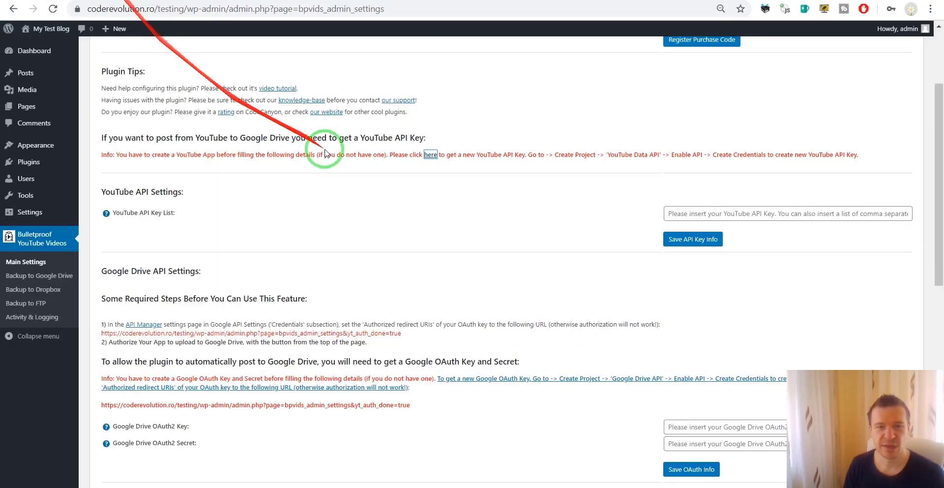
Step: Paste the copied Google API key into the YouTube API Key List and save it
left_click(688, 214)
key("ctrl+v")
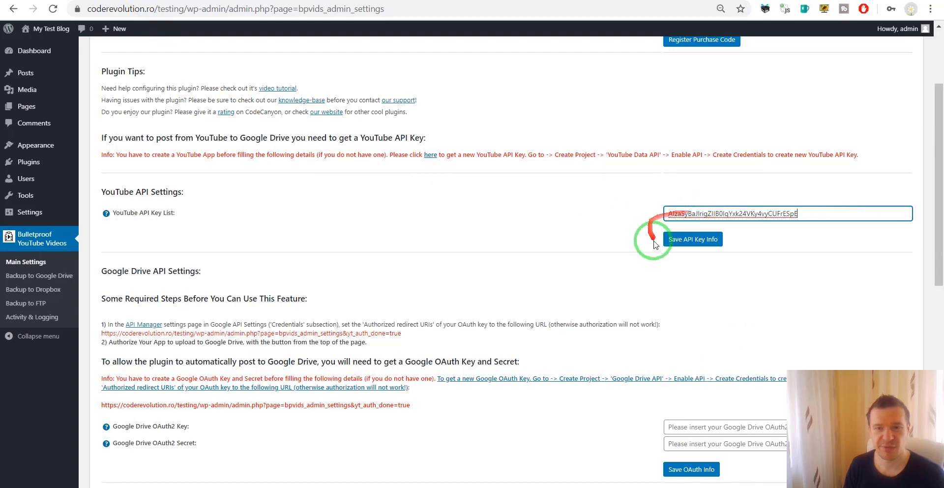
left_click(694, 240)
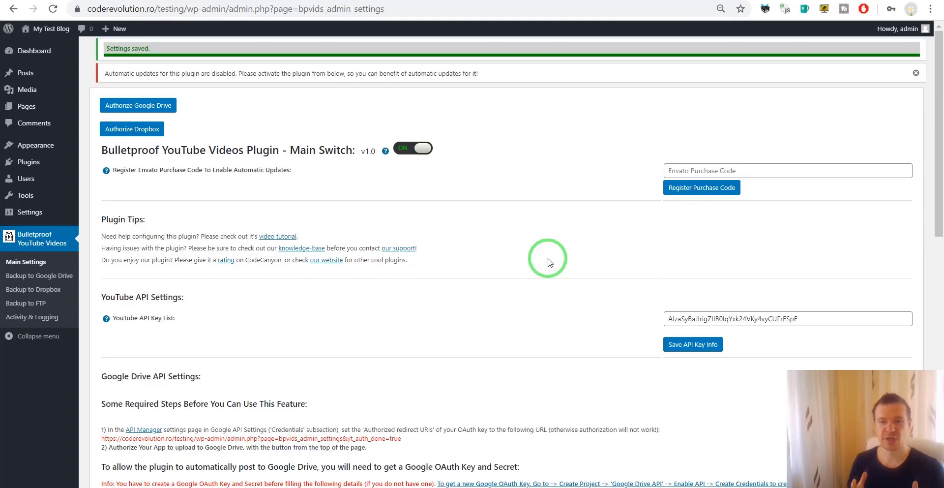
scroll(545, 268, "down", 3)
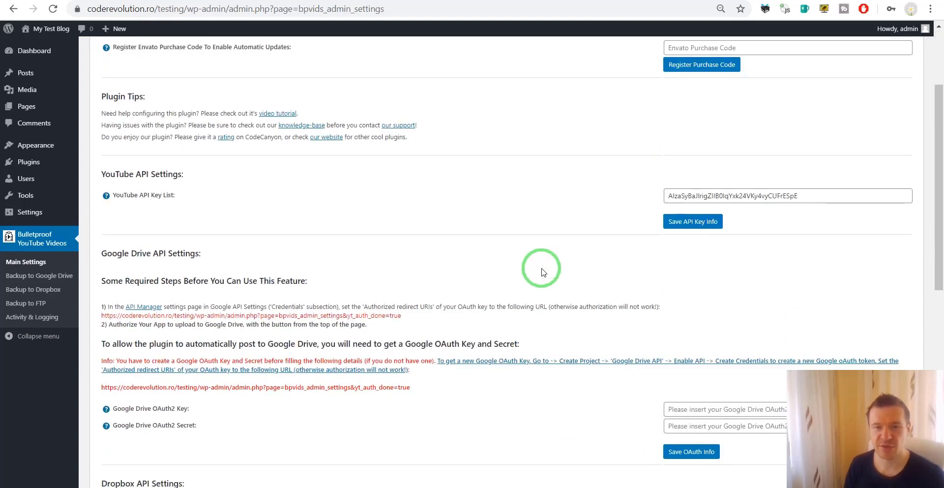
scroll(543, 272, "down", 4)
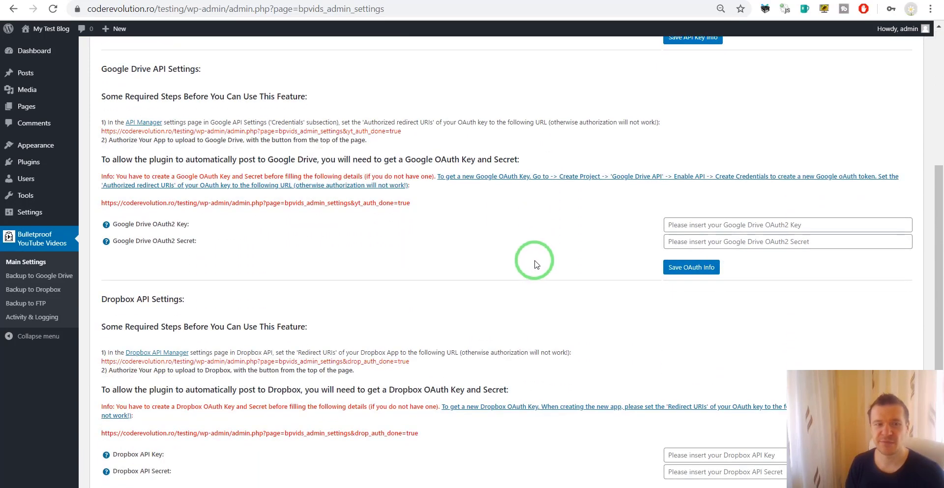
scroll(182, 246, "down", 3)
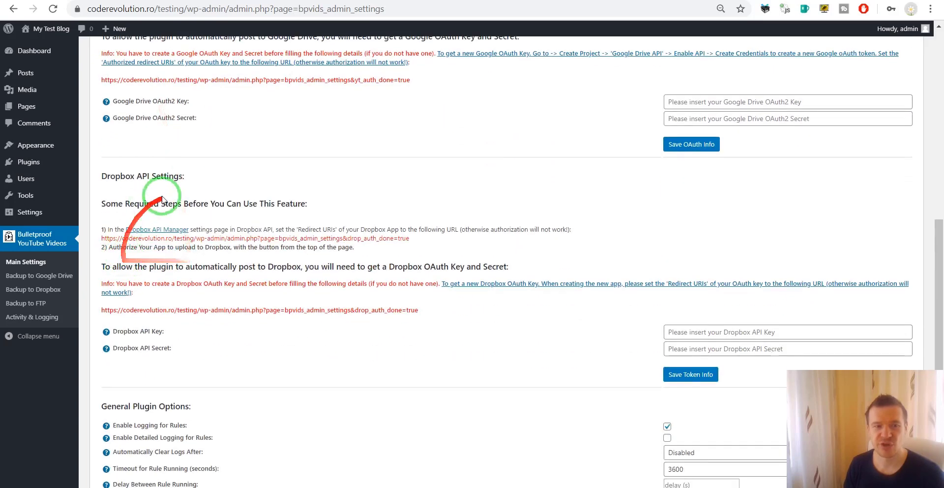
scroll(185, 237, "down", 2)
scroll(316, 295, "up", 5)
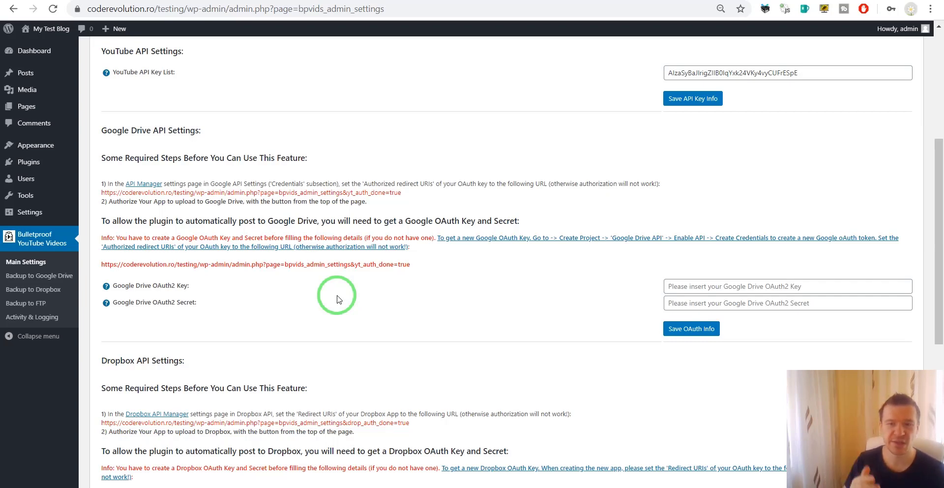
scroll(343, 296, "up", 4)
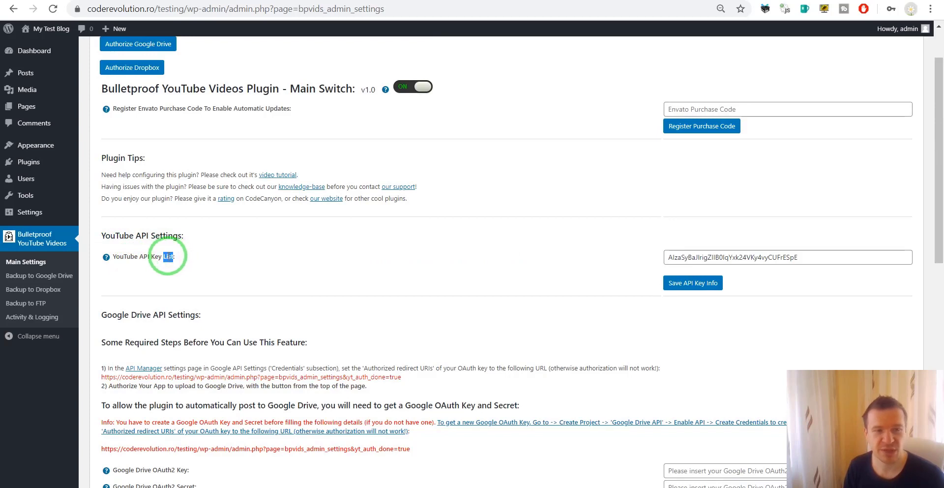
Step: Check the saved API key field and scroll down to the Google Drive API Settings section
left_click(164, 257)
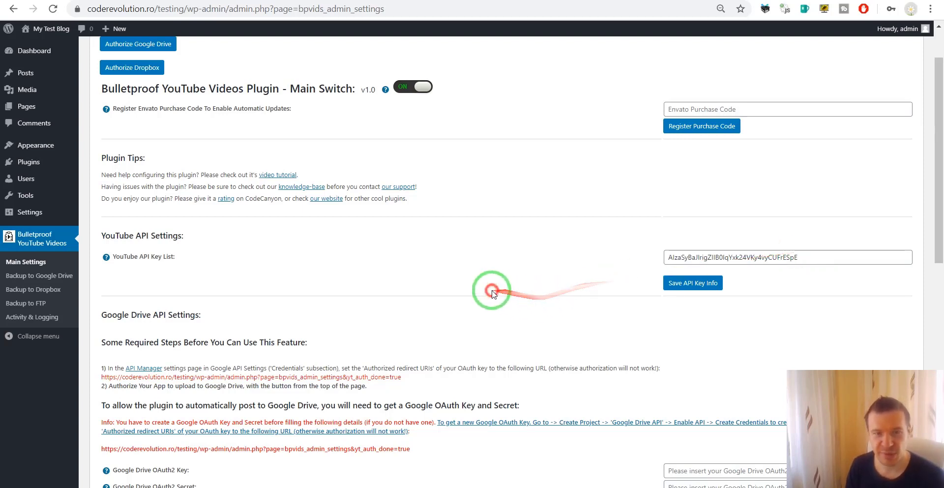
left_click(825, 256)
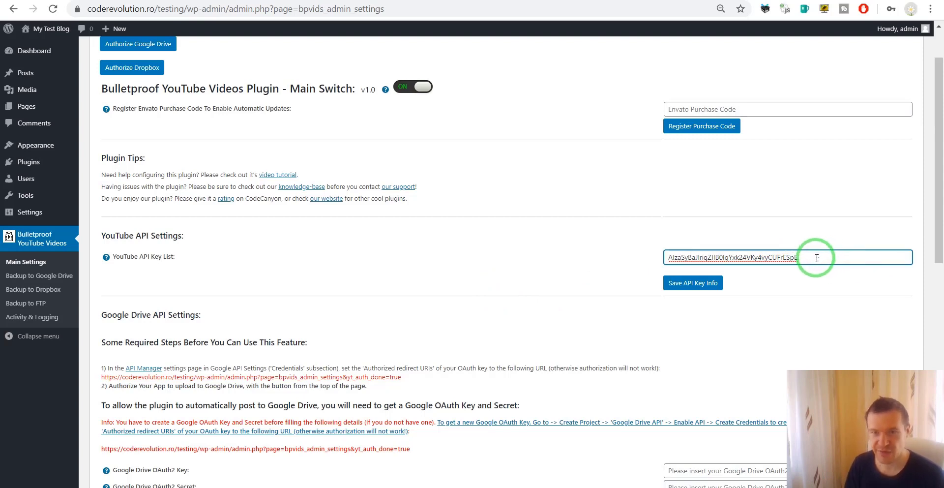
left_click_drag(865, 254, 506, 295)
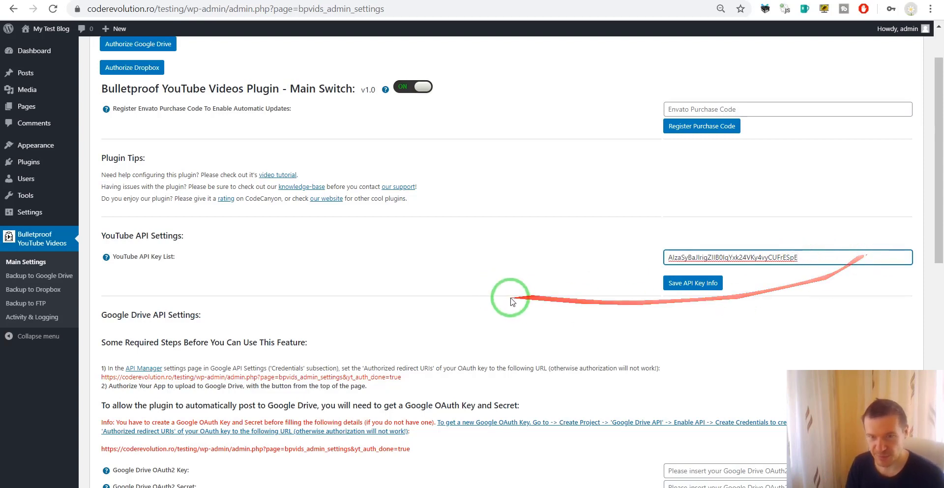
left_click(505, 234)
scroll(427, 286, "down", 3)
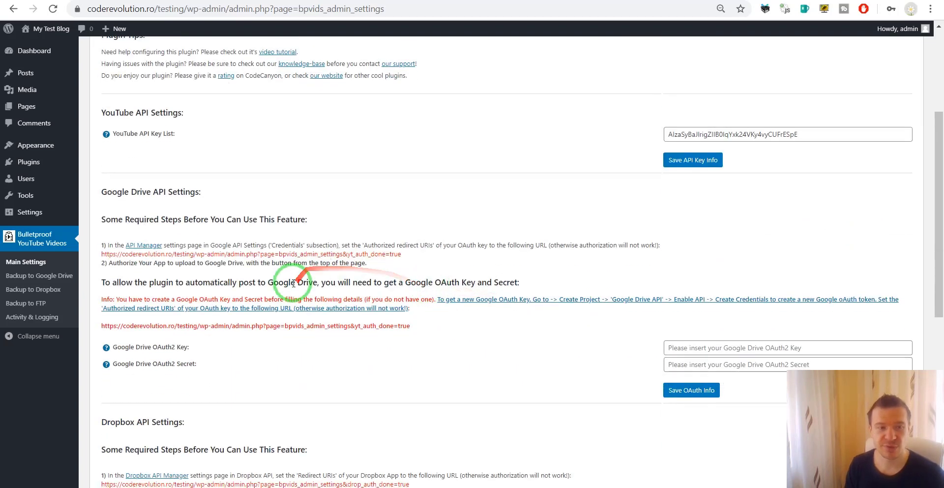
left_click_drag(105, 191, 194, 194)
left_click(181, 208)
scroll(185, 197, "down", 1)
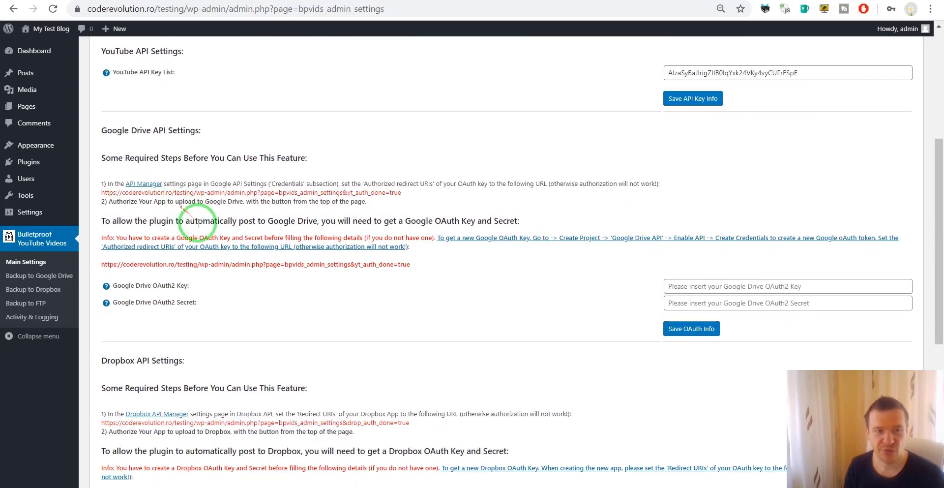
Step: Follow the API Manager link and enable the Google Drive API from the API Library
left_click(138, 187)
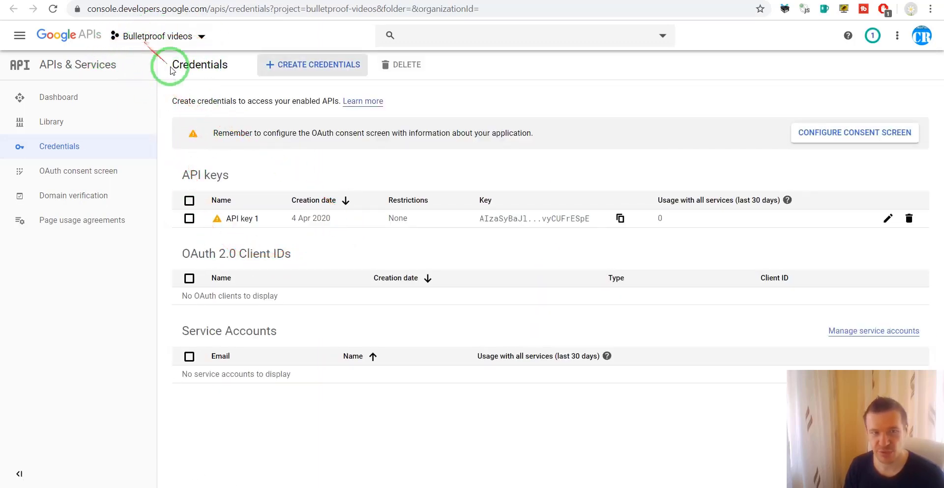
left_click(57, 126)
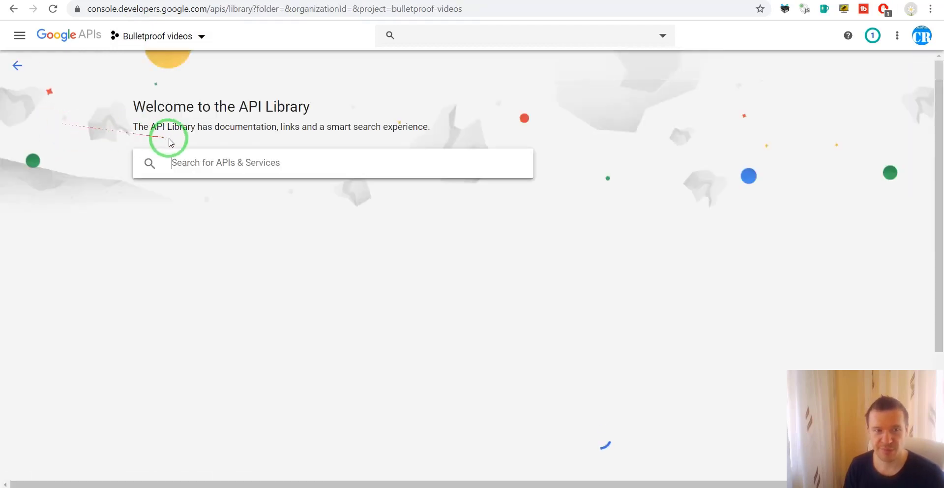
left_click(197, 164)
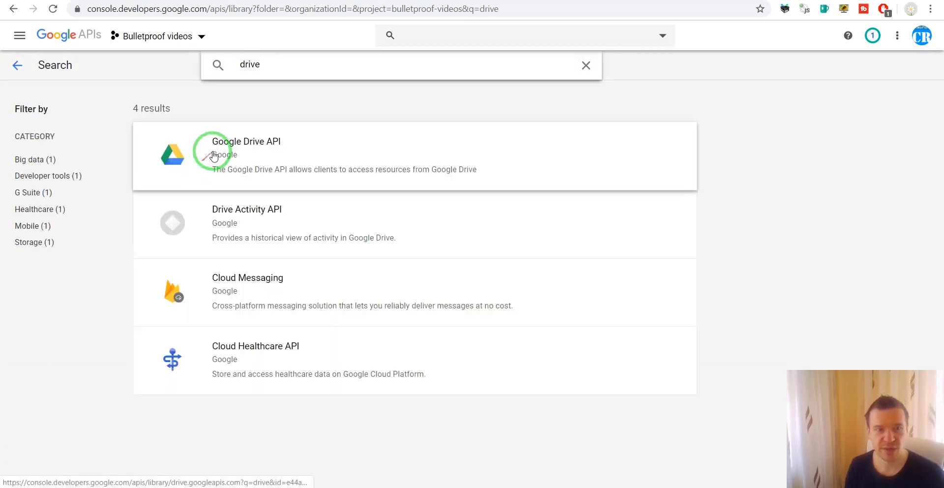
left_click(266, 143)
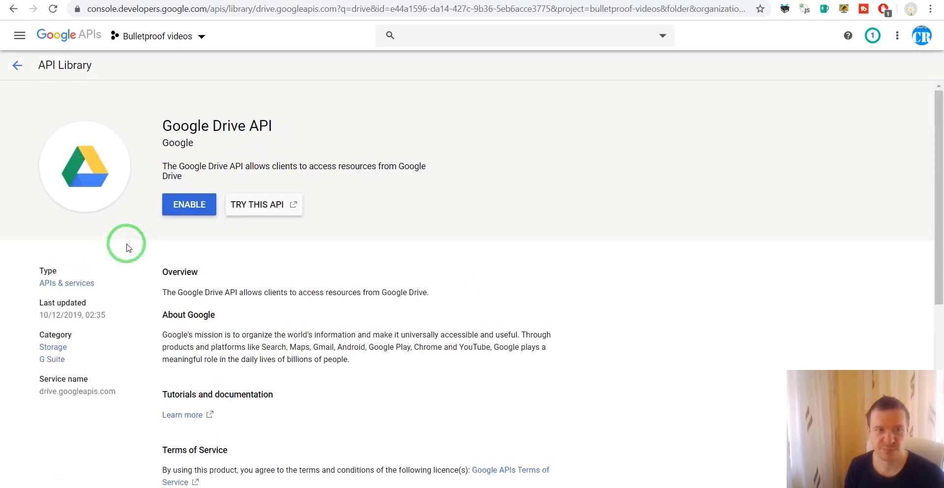
left_click(187, 204)
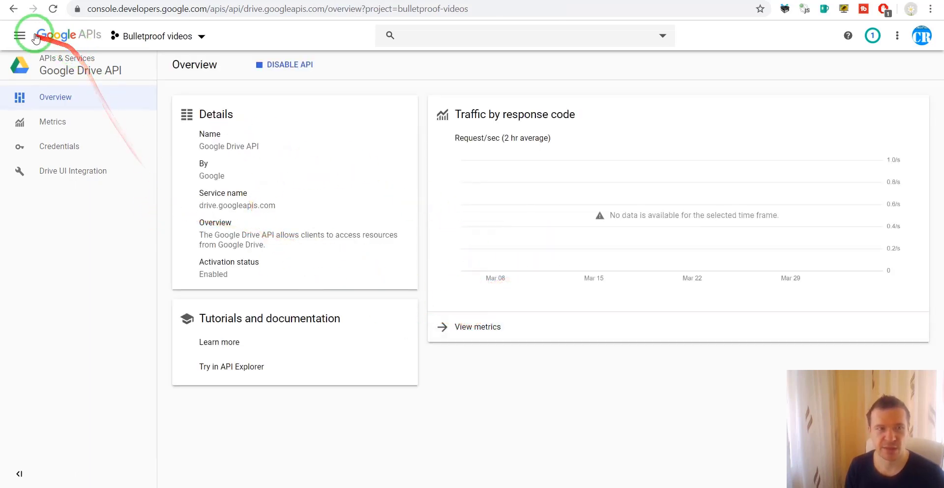
Step: Go to APIs & Services > Credentials and look over the OAuth 2.0 Client IDs section
left_click(20, 36)
mouse_move(55, 74)
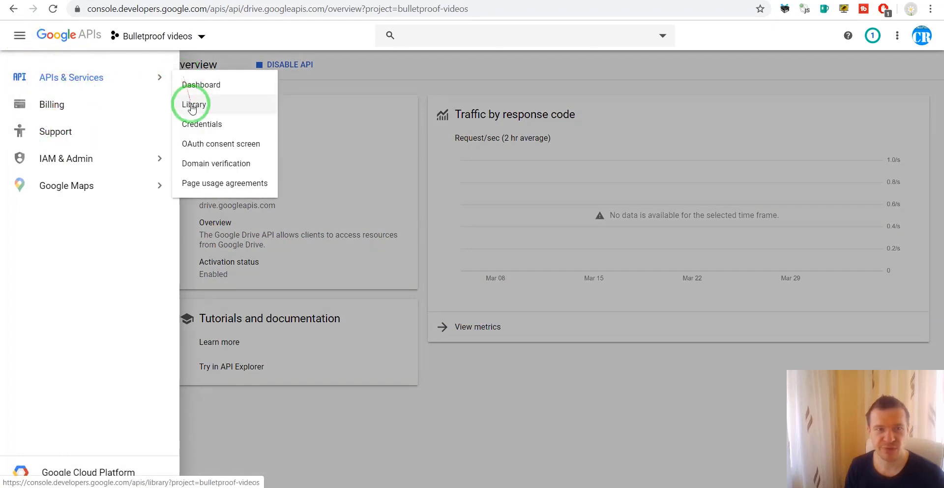
left_click(194, 126)
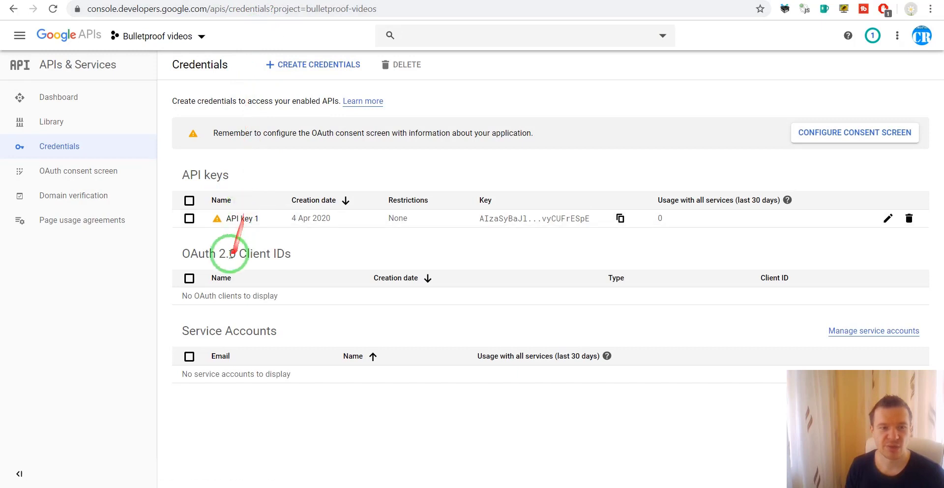
left_click_drag(184, 252, 236, 248)
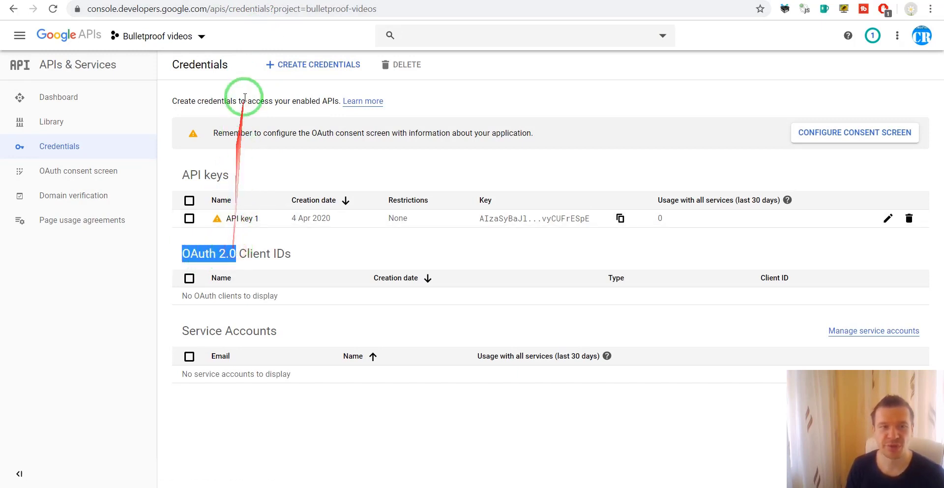
left_click(263, 260)
Step: Start creating an OAuth client ID and review the consent-screen product name warning
left_click(289, 70)
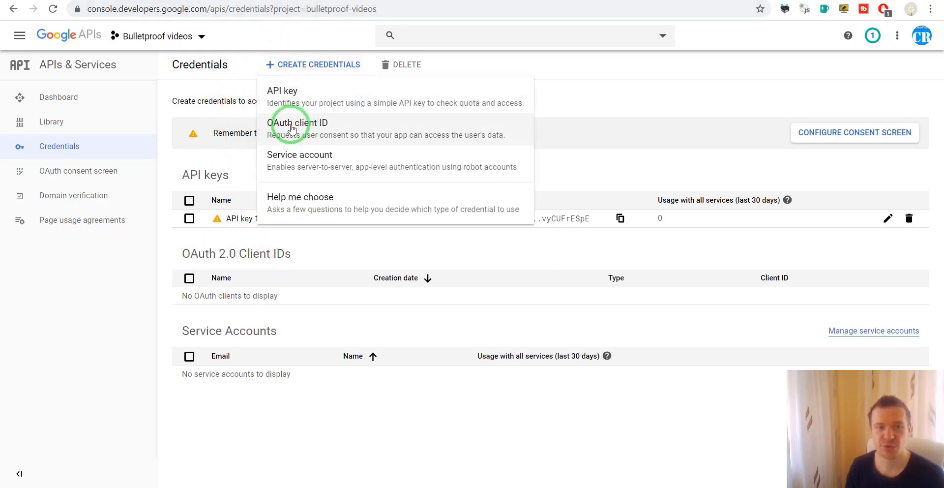
left_click(291, 128)
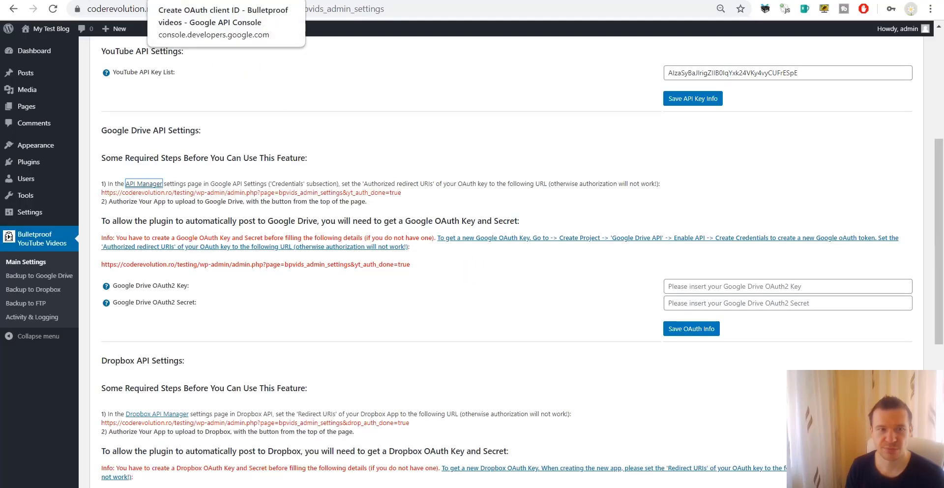
left_click(226, 1)
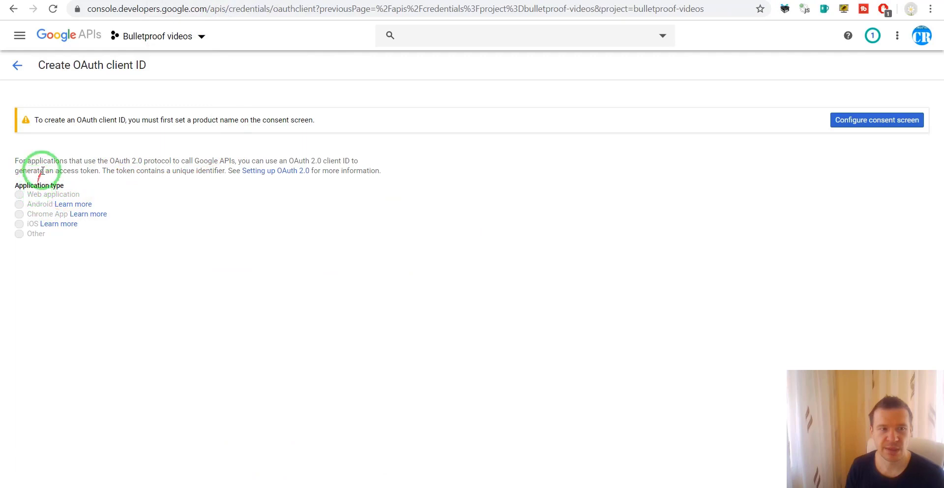
left_click_drag(31, 119, 317, 120)
left_click(132, 135)
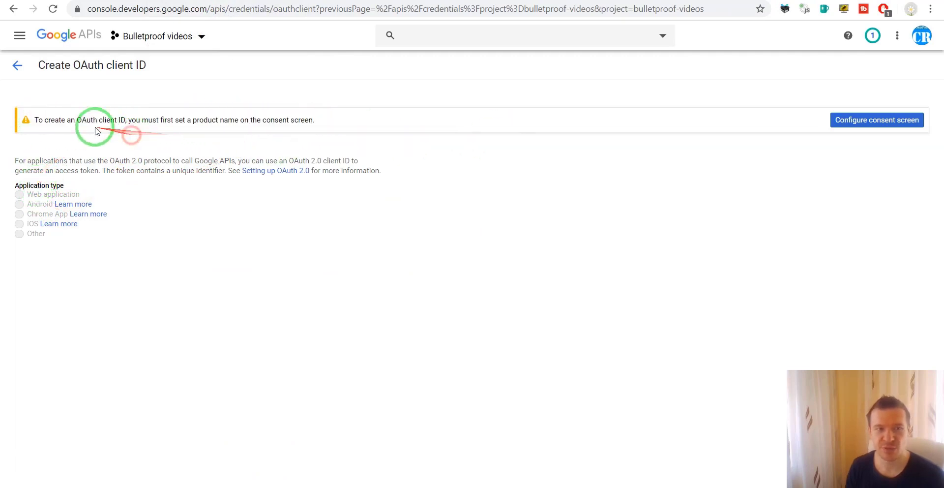
double_click(102, 120)
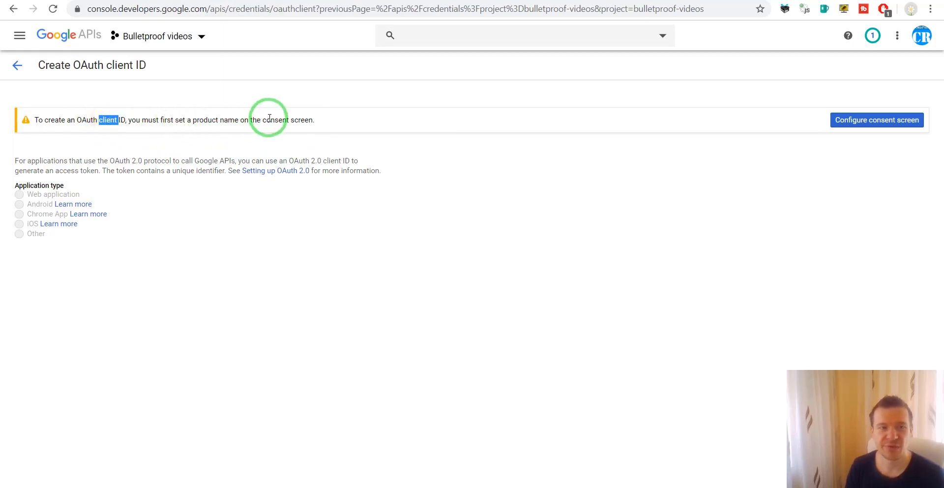
Step: Choose External as the OAuth consent screen user type and create the consent screen
left_click(862, 121)
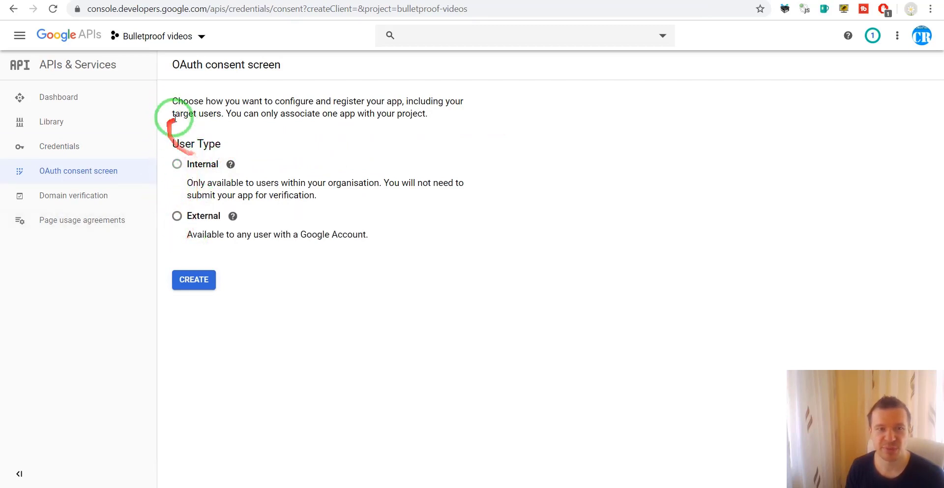
left_click(176, 165)
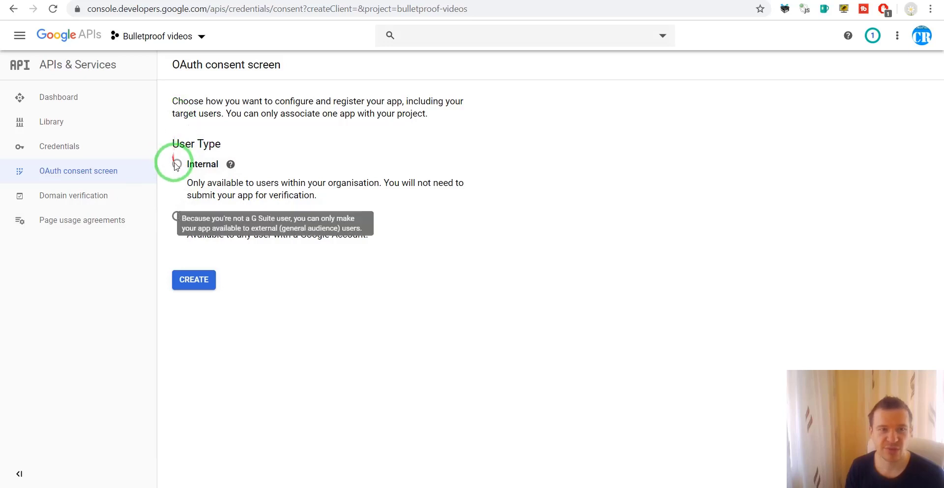
left_click(184, 222)
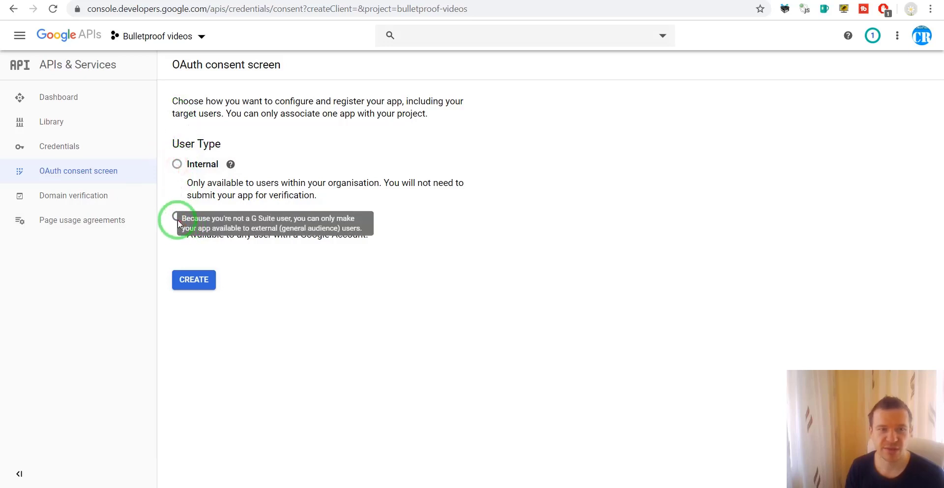
left_click(176, 217)
left_click(177, 164)
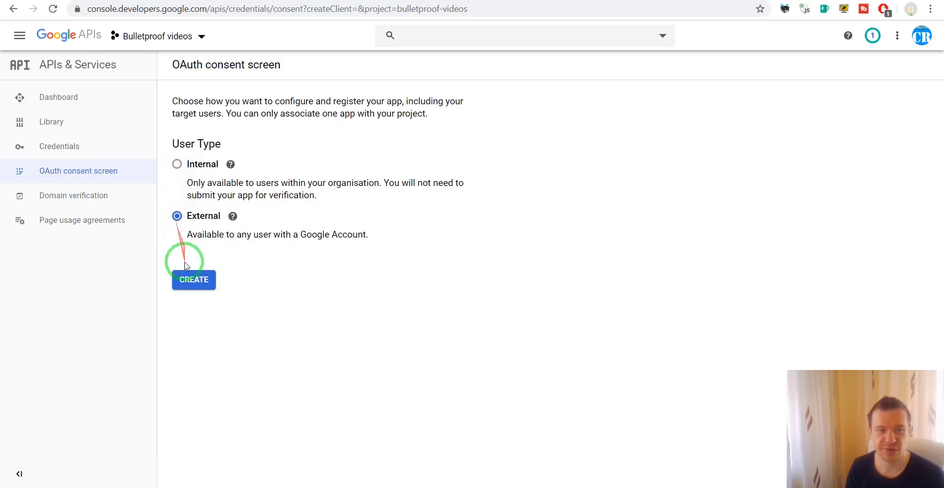
left_click(187, 279)
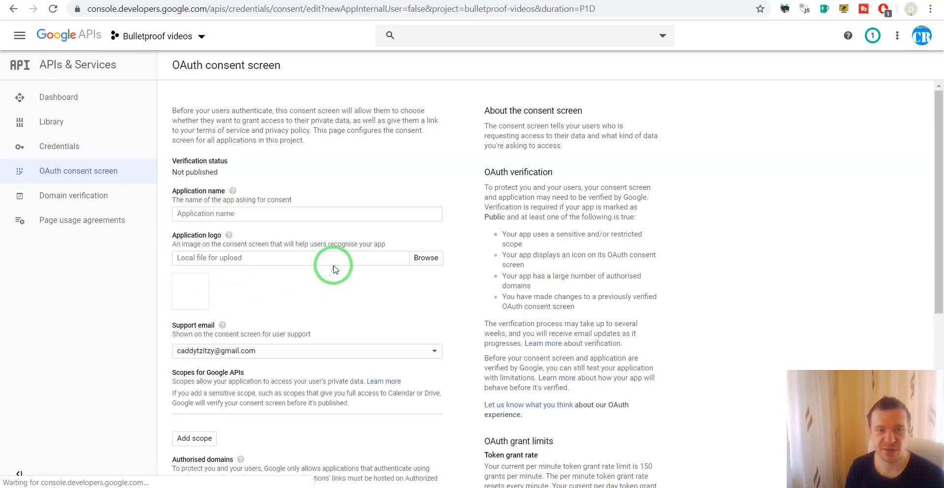
Step: Enter application name 'Testing' and save the consent screen
left_click(225, 211)
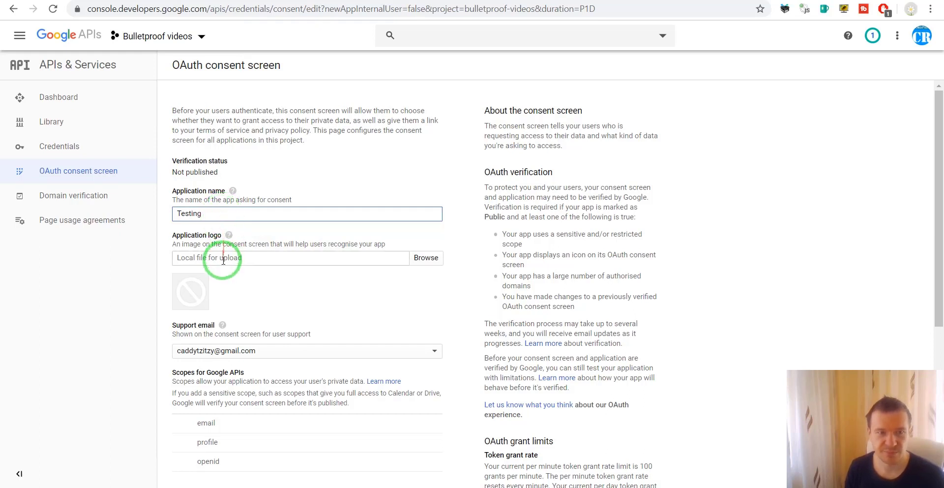
scroll(223, 260, "down", 5)
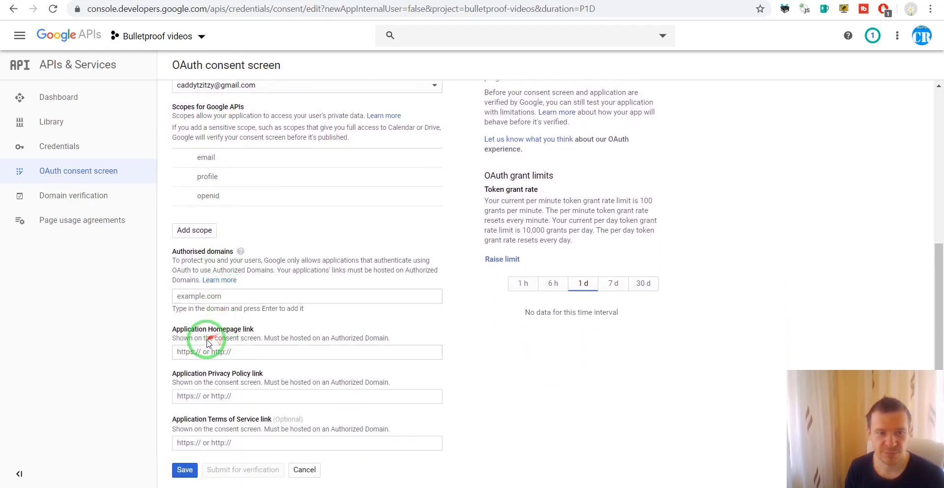
left_click(185, 469)
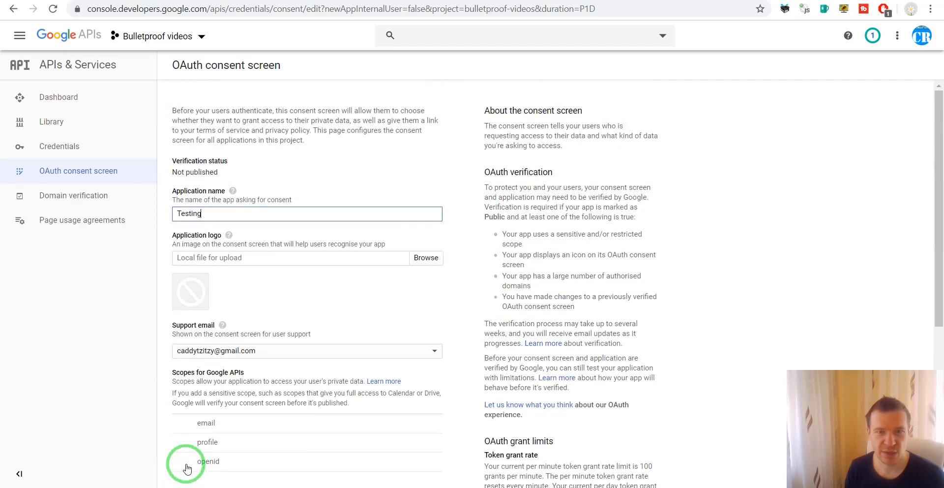
left_click(181, 470)
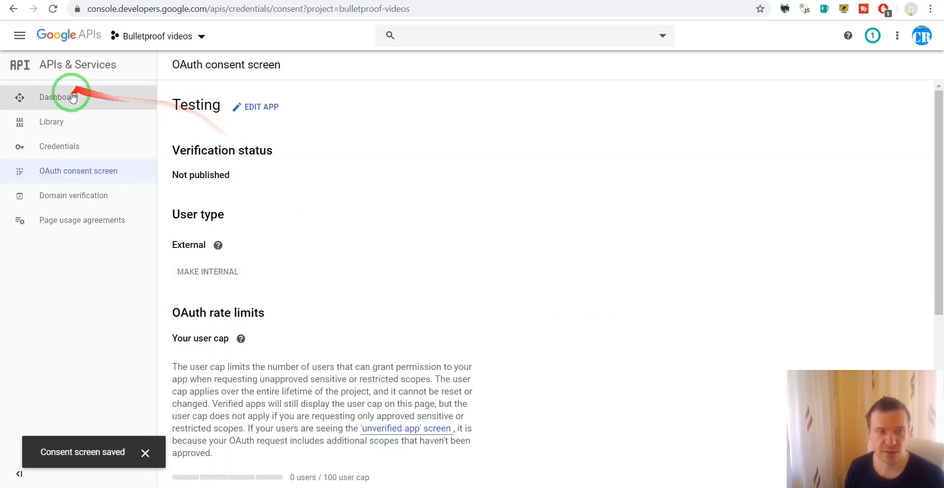
Step: Start a new OAuth client ID from APIs & Services > Credentials
left_click(18, 35)
mouse_move(154, 78)
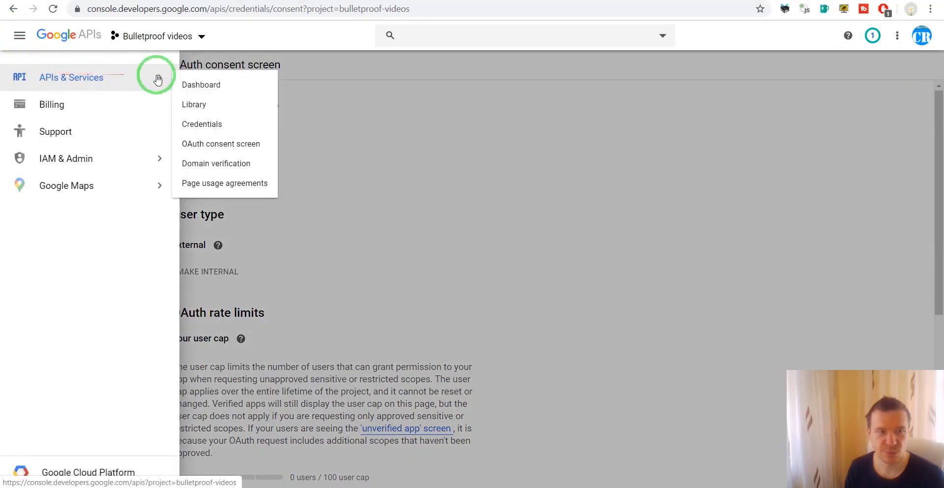
left_click(202, 128)
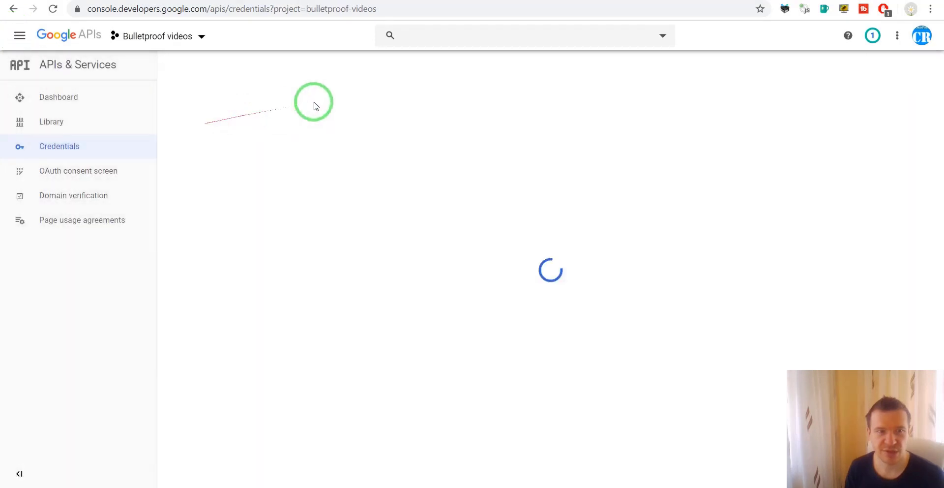
left_click(297, 64)
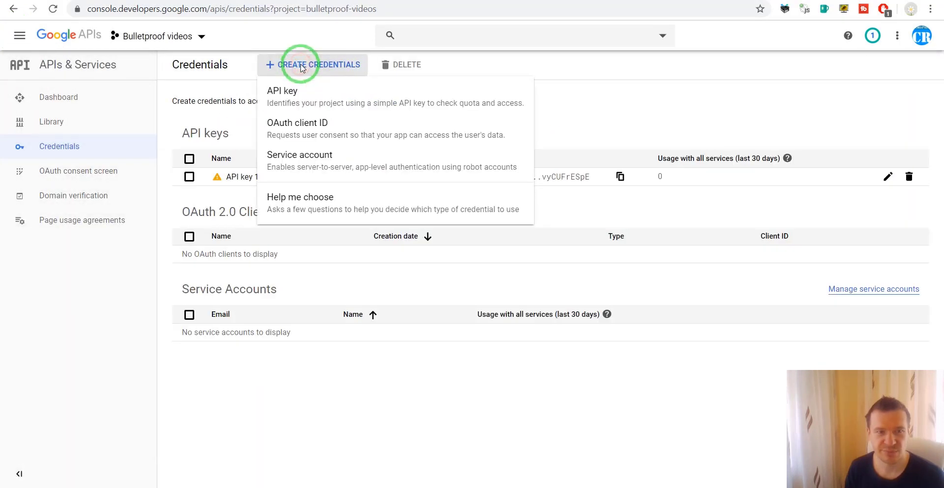
left_click(311, 124)
Step: Set the client type to Web application and rename it 'Testing Web'
mouse_move(308, 126)
left_mouse_down()
mouse_move(63, 147)
mouse_move(47, 105)
left_mouse_up()
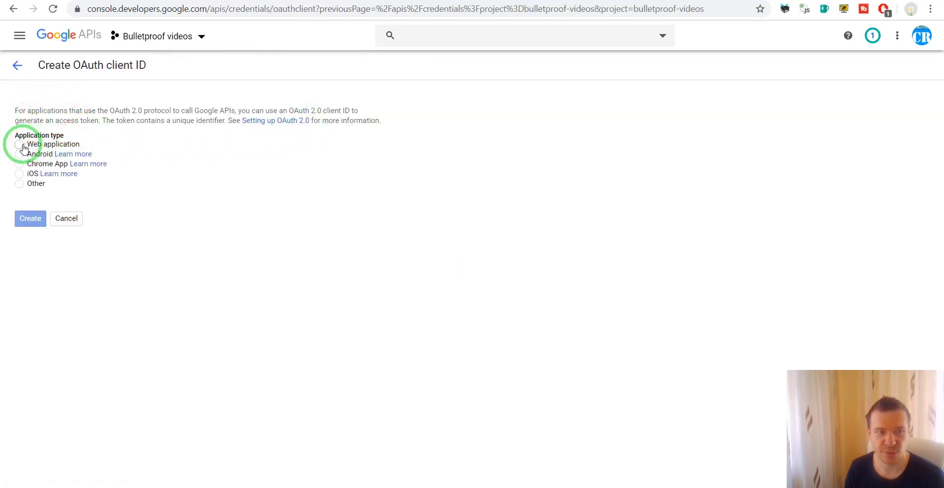
mouse_move(23, 147)
left_mouse_down()
mouse_move(19, 129)
mouse_move(889, 102)
mouse_move(512, 86)
mouse_move(305, 137)
left_mouse_up()
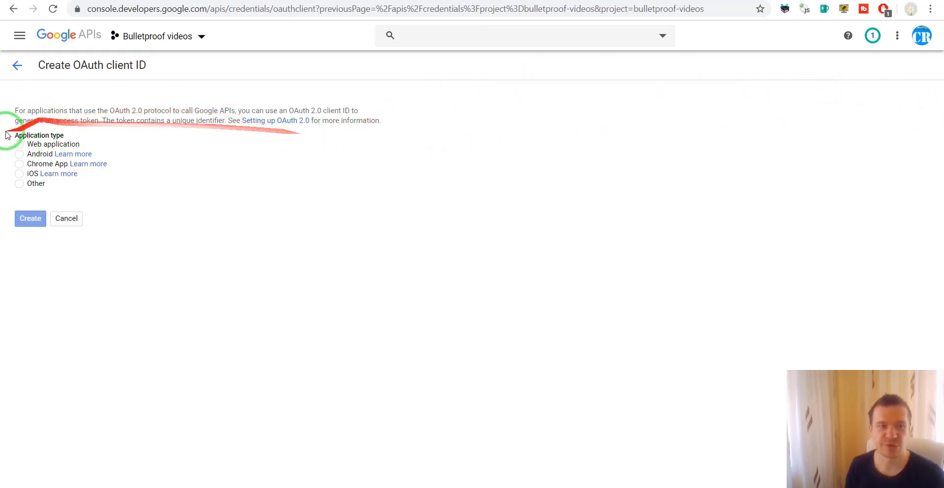
left_click(19, 144)
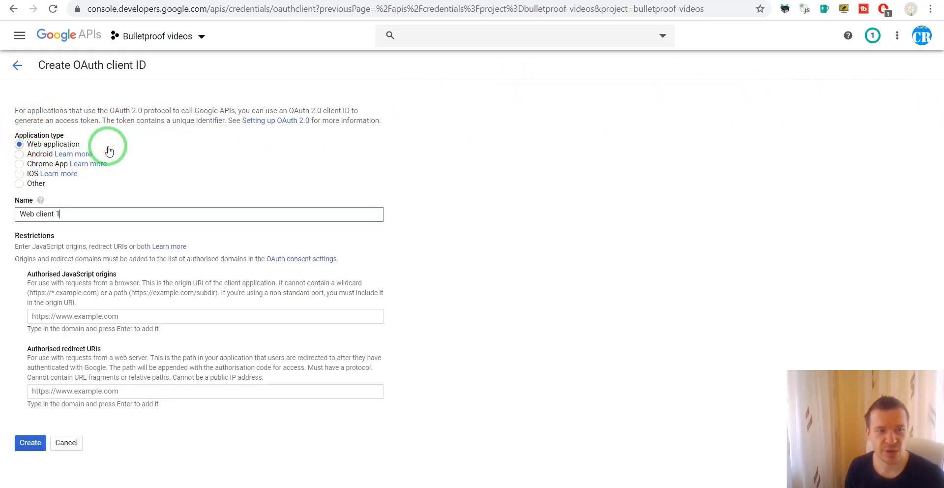
mouse_move(65, 37)
left_mouse_down()
mouse_move(61, 136)
mouse_move(33, 150)
left_mouse_up()
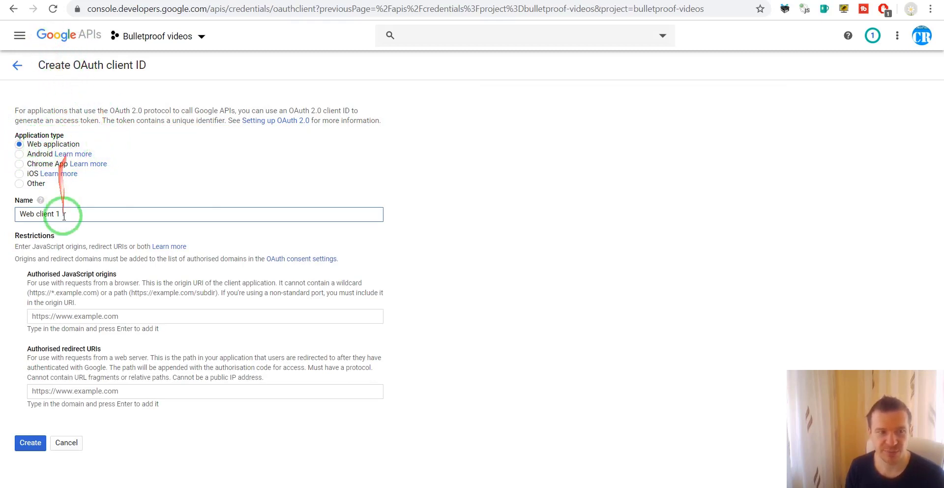
left_click_drag(67, 214, 2, 214)
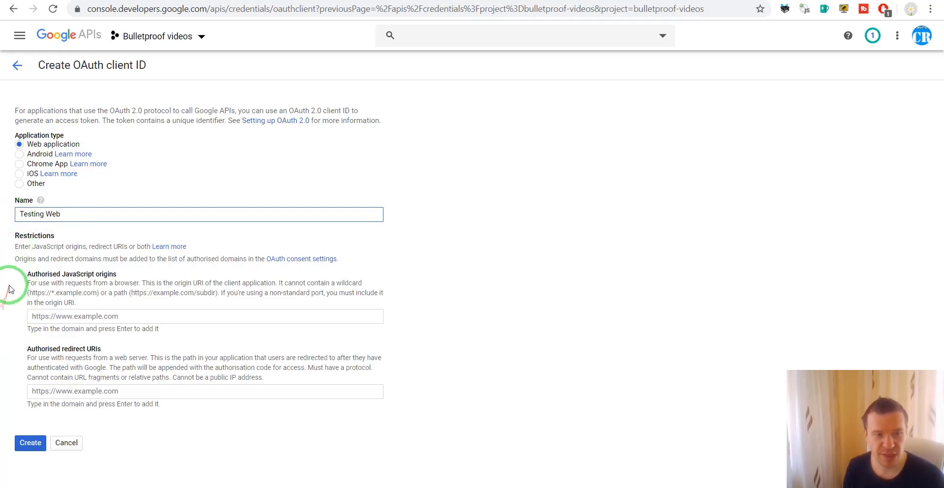
left_click_drag(23, 348, 102, 345)
Step: Copy the red Google Drive redirect URL from the WordPress plugin settings
left_click(123, 1)
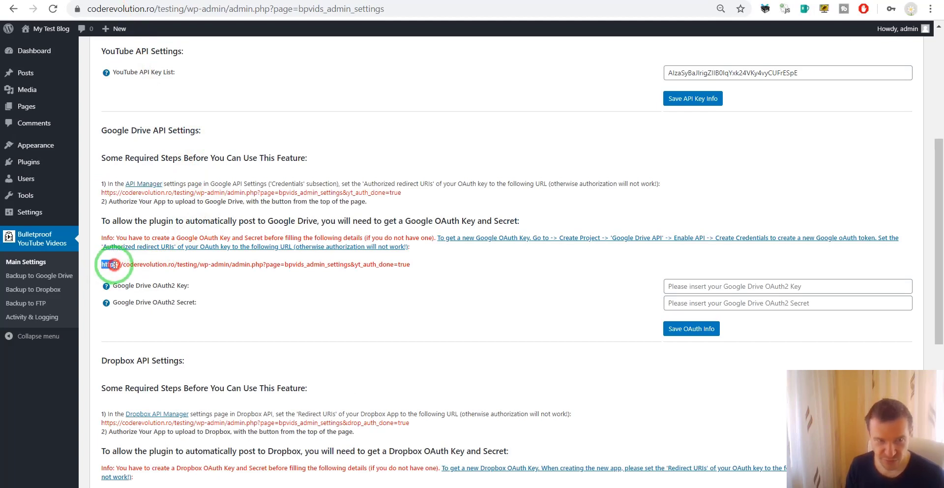
left_click_drag(114, 264, 415, 267)
key("ctrl+c")
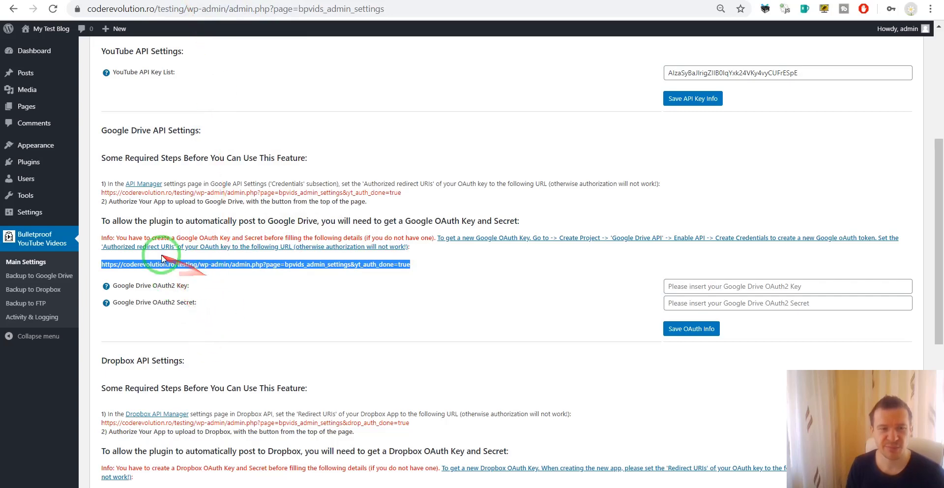
left_click(248, 1)
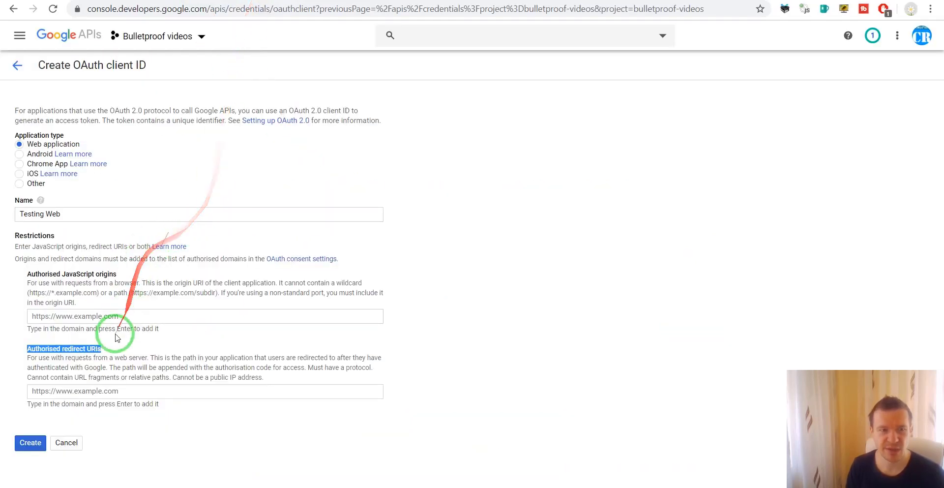
Step: Paste the redirect URL into Authorised redirect URIs, then follow the error's authorised domains link
left_click(93, 390)
key("ctrl+v")
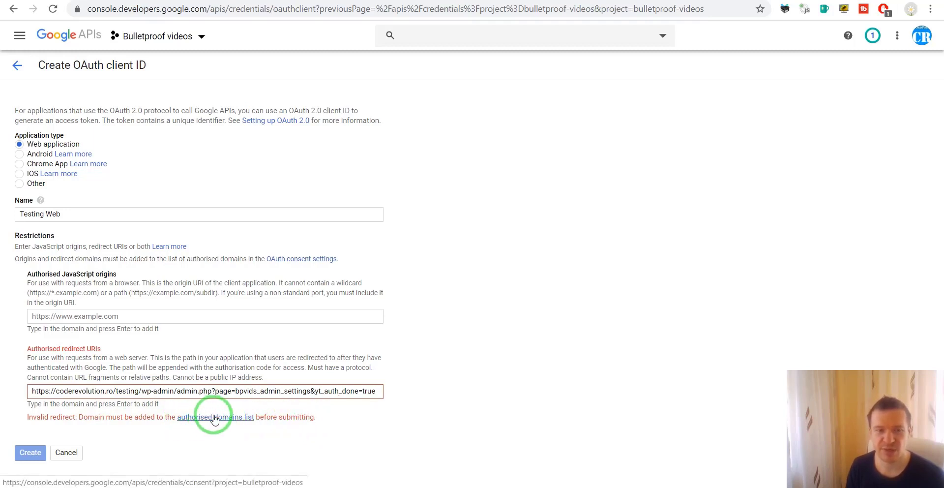
left_click(214, 418)
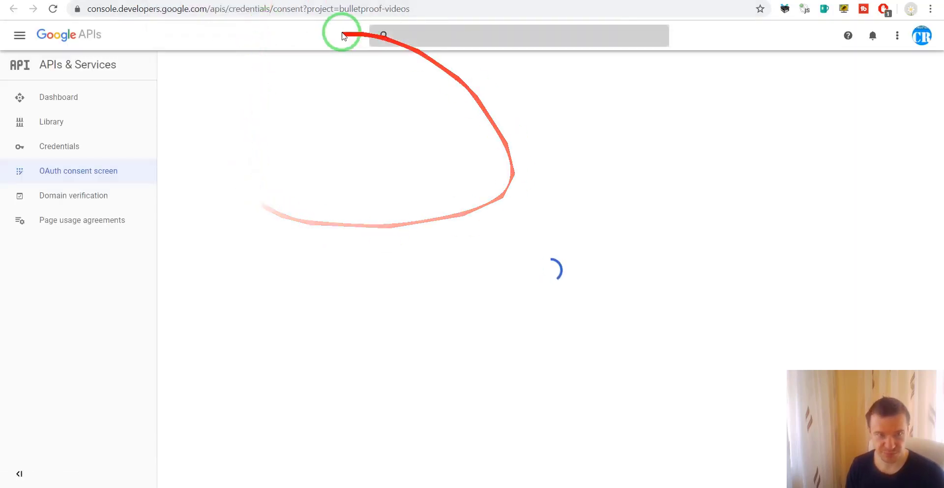
scroll(347, 194, "down", 5)
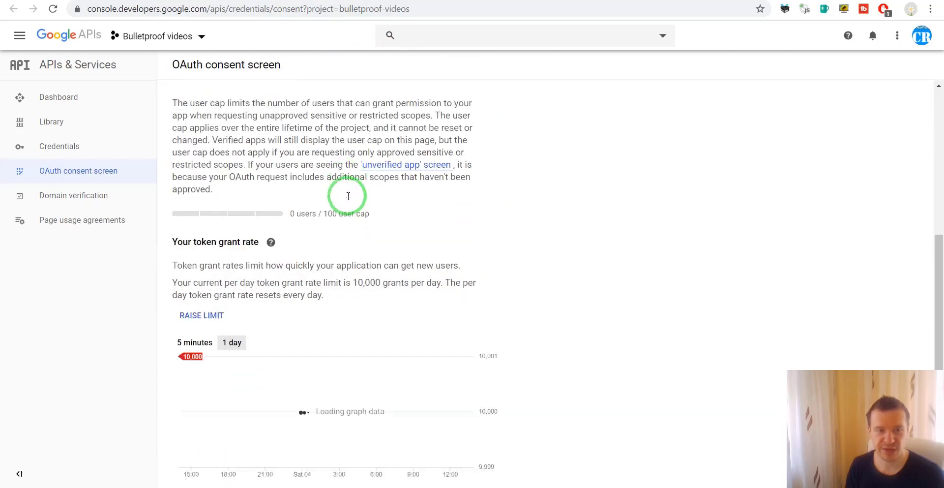
scroll(348, 196, "up", 5)
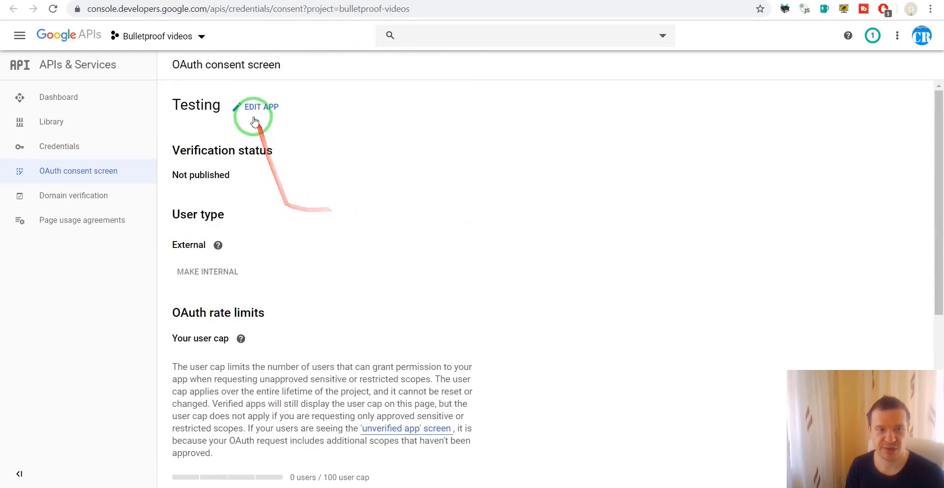
left_click(254, 109)
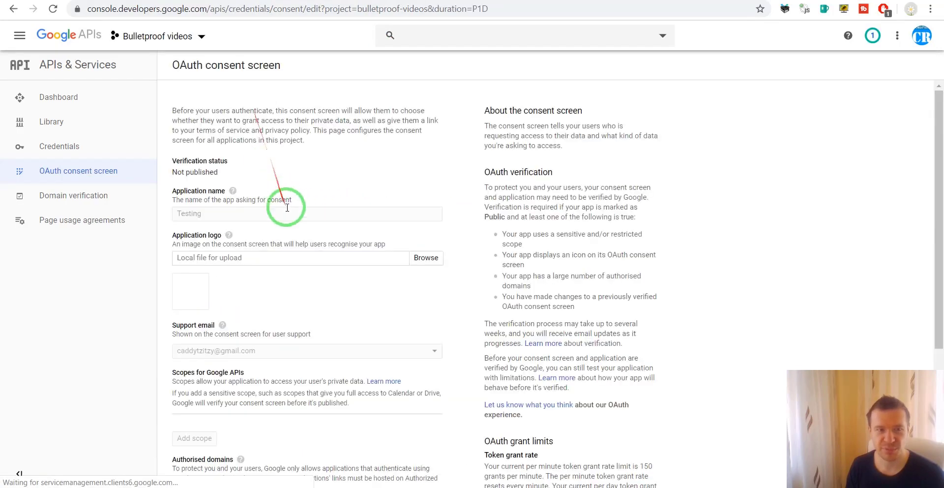
scroll(293, 217, "down", 6)
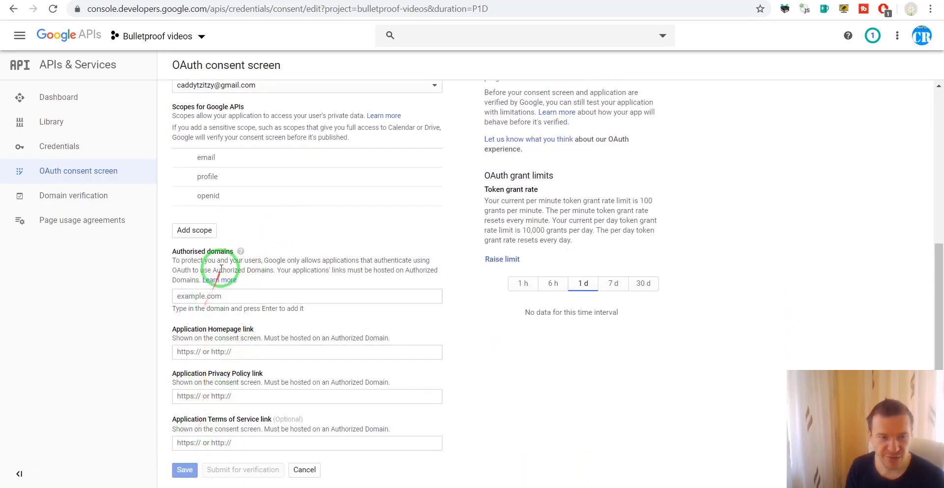
left_click(192, 295)
key("ctrl+v")
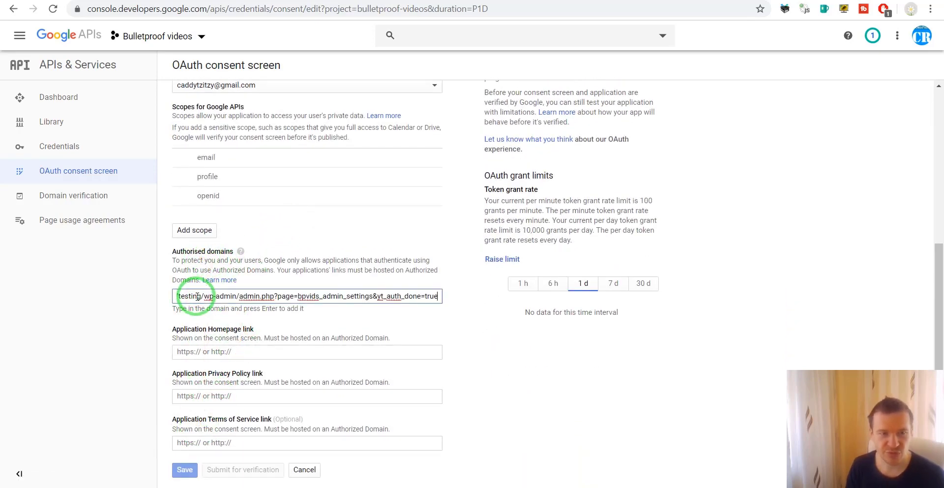
key("BackSpace")
key("BackSpace")
key("BackSpace")
key("BackSpace")
key("BackSpace")
key("BackSpace")
key("BackSpace")
key("BackSpace")
key("BackSpace")
key("BackSpace")
key("BackSpace")
key("BackSpace")
key("BackSpace")
key("BackSpace")
key("BackSpace")
key("BackSpace")
key("BackSpace")
key("BackSpace")
key("BackSpace")
key("BackSpace")
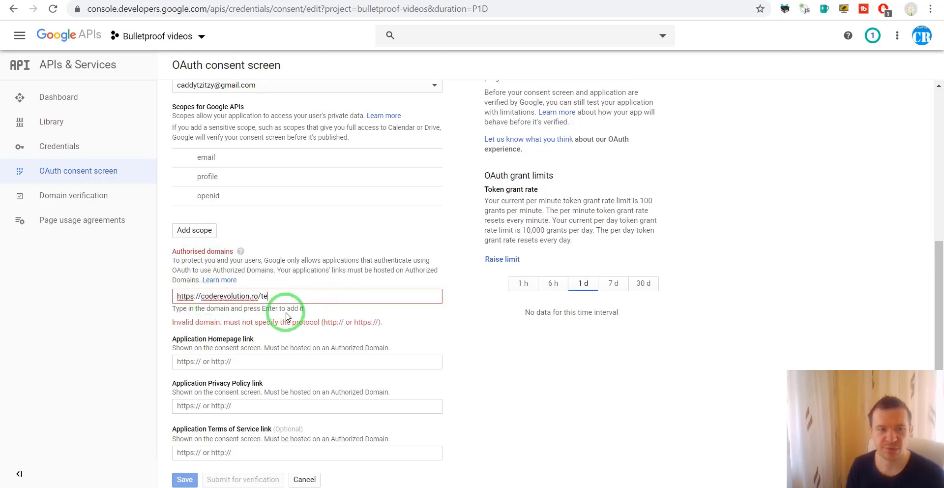
left_click_drag(203, 297, 162, 302)
key("BackSpace")
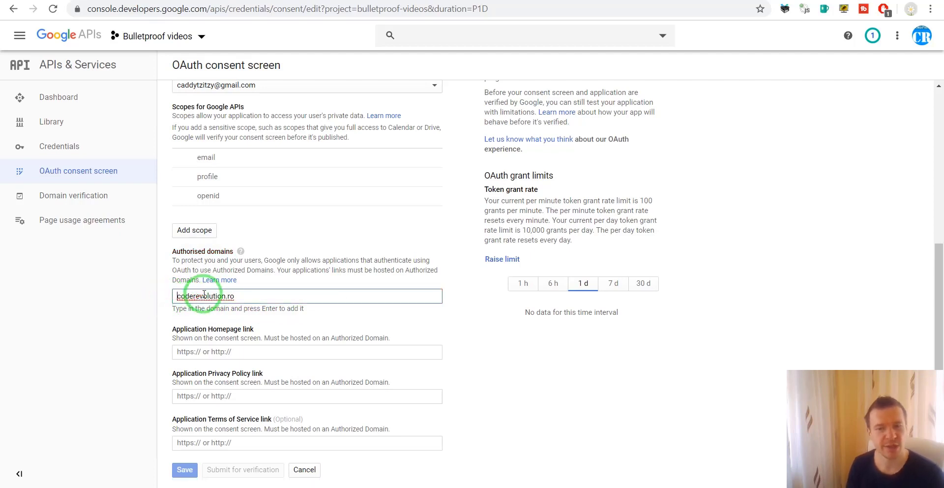
Step: Add coderevolution.ro as an authorised domain and save the consent screen
left_click(249, 296)
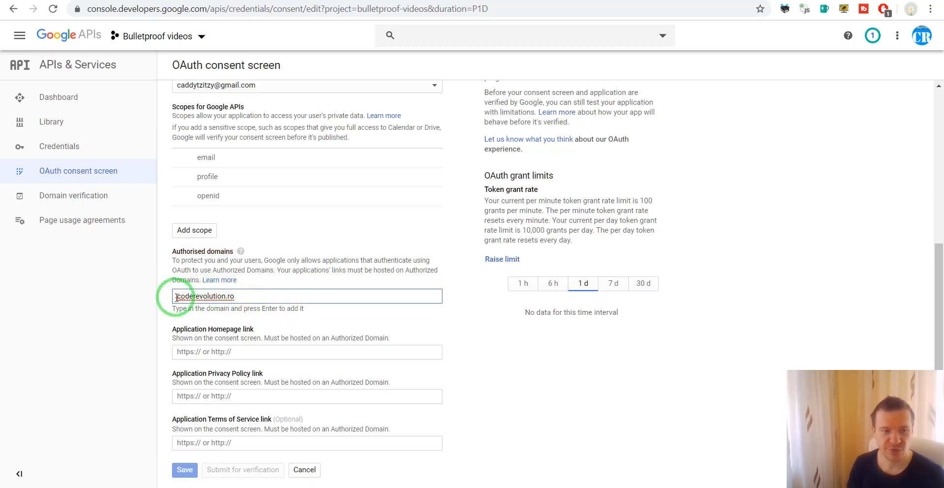
left_click_drag(184, 297, 215, 296)
left_click(230, 296)
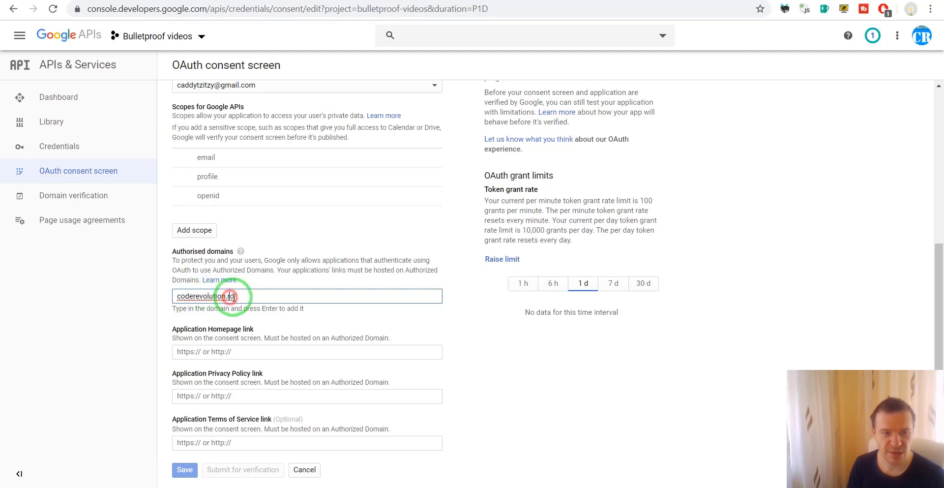
key("Return")
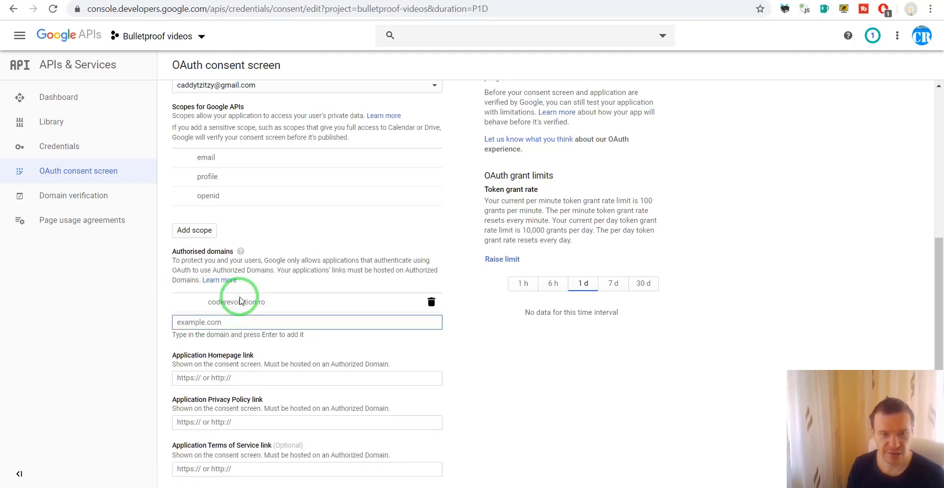
left_click_drag(209, 301, 254, 398)
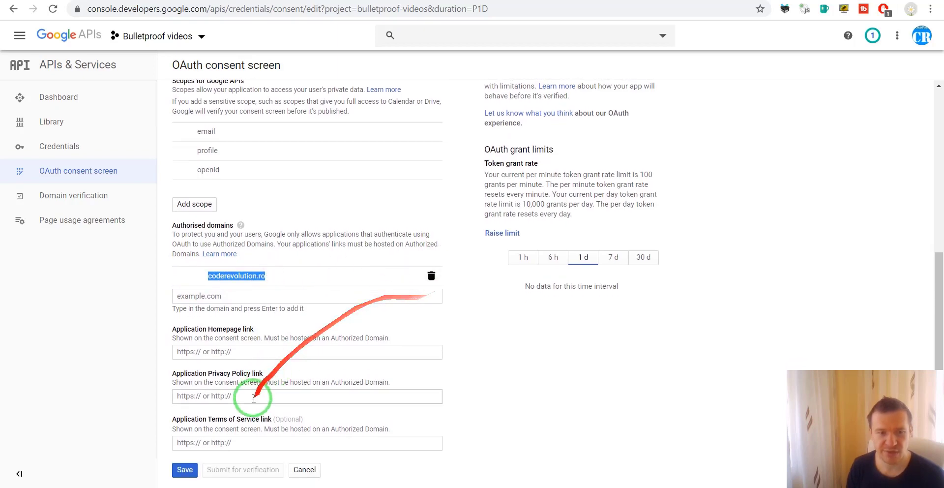
left_click(184, 469)
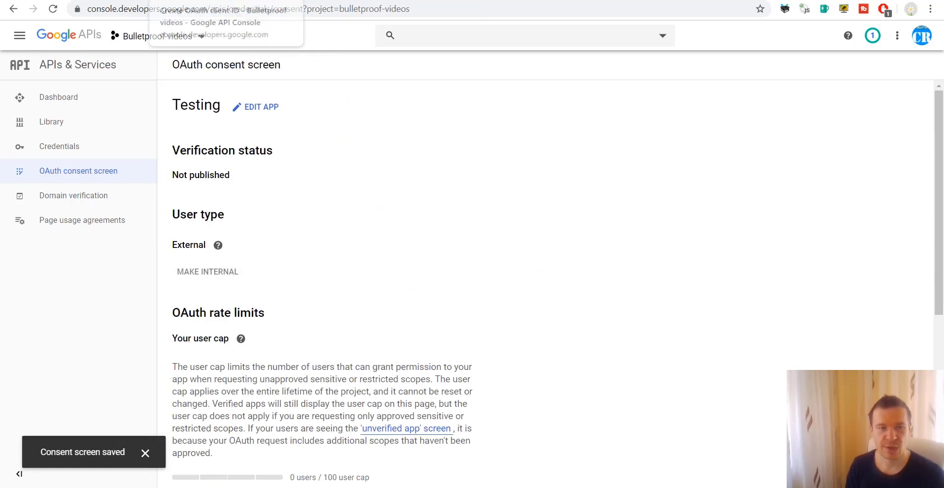
Step: Reload the OAuth client form, choose Web application and name it 'Testing'
left_click(216, 1)
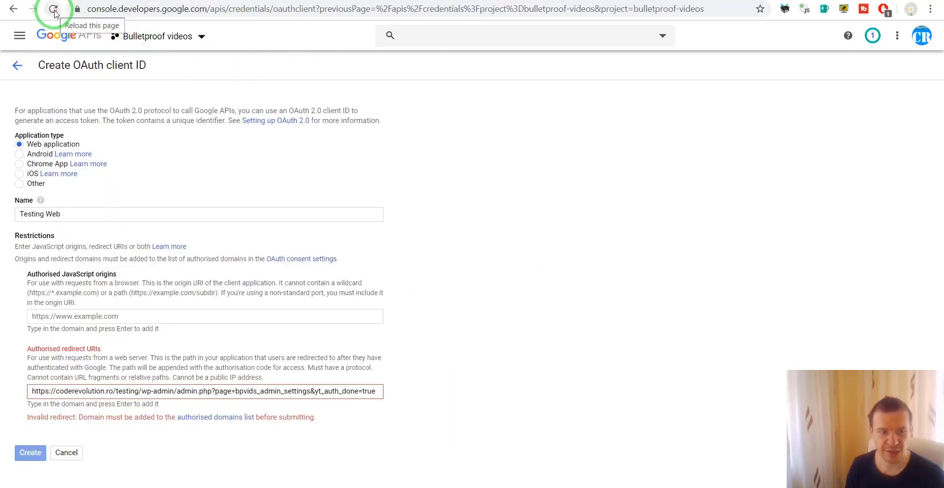
left_click(54, 10)
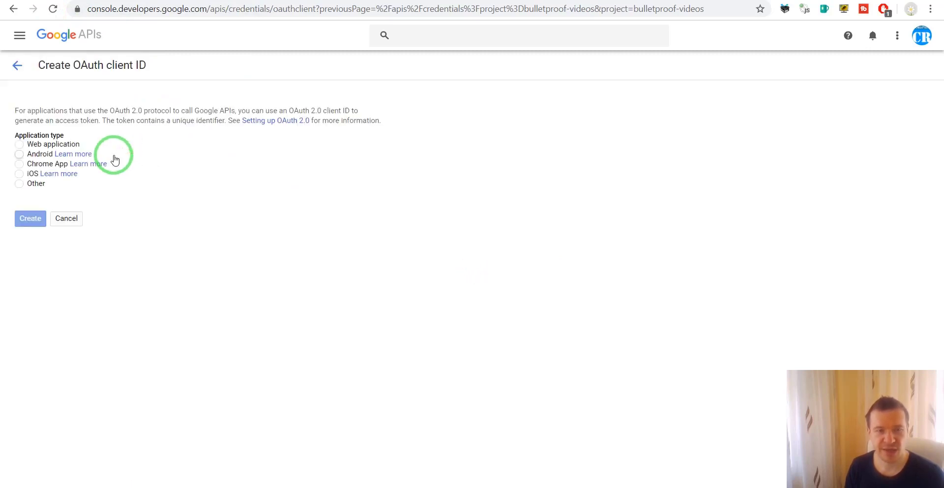
left_click(20, 145)
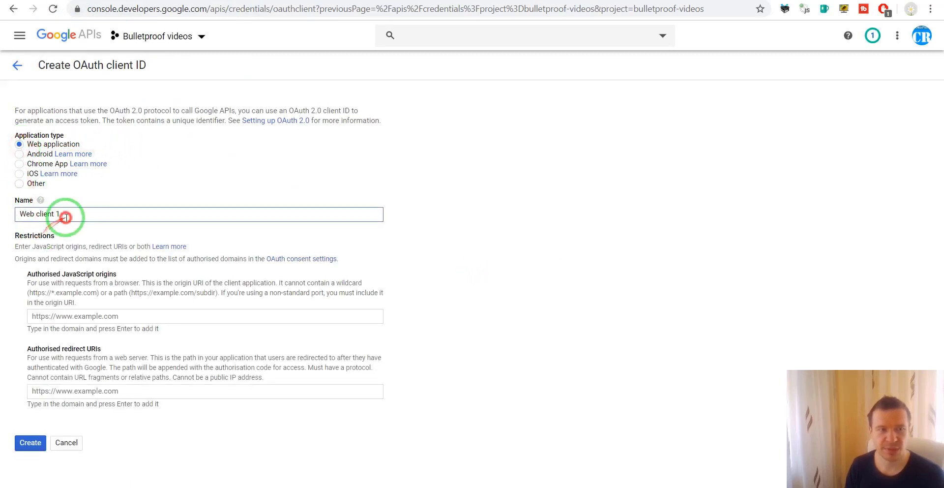
left_click_drag(65, 213, 7, 219)
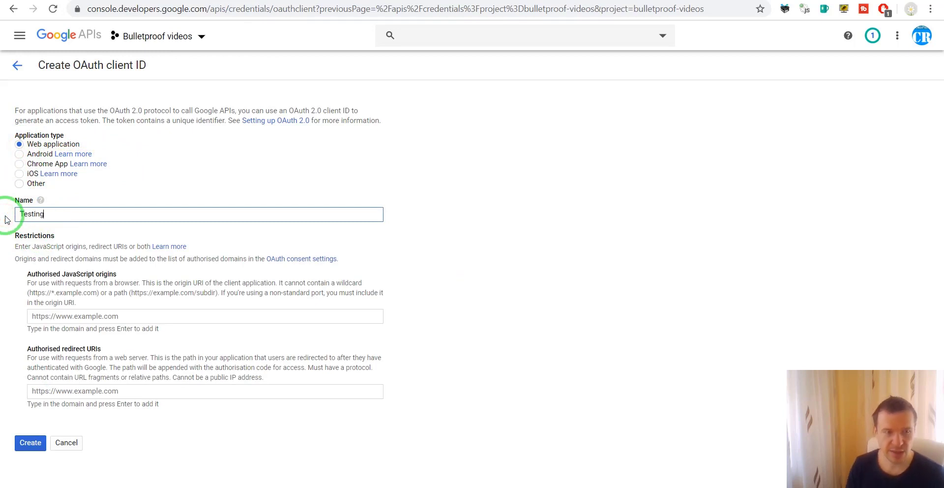
type("Testing")
Step: Add the plugin's redirect URL as an authorised redirect URI and create the client
left_click(81, 391)
type("https://coderevolution.ro/testing/wp-admin/admin.php?page=bpvids_admin_settings&yt_auth_done=true")
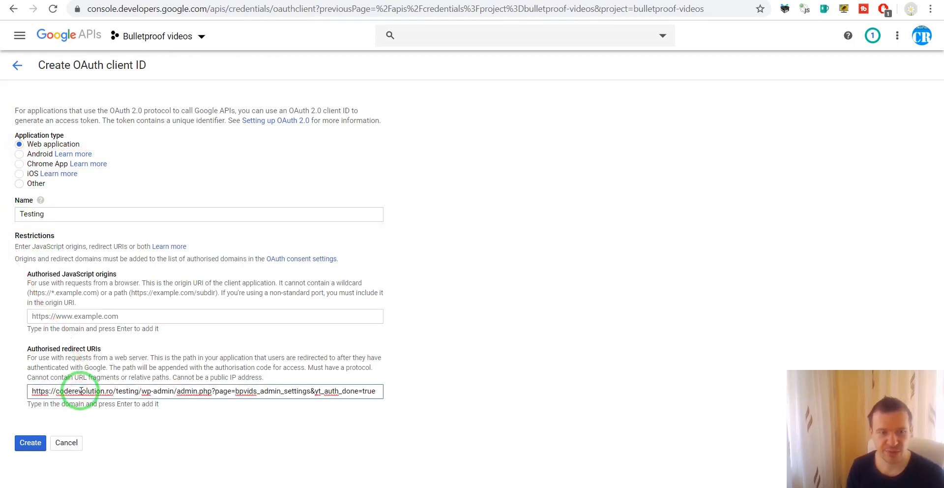
key("Return")
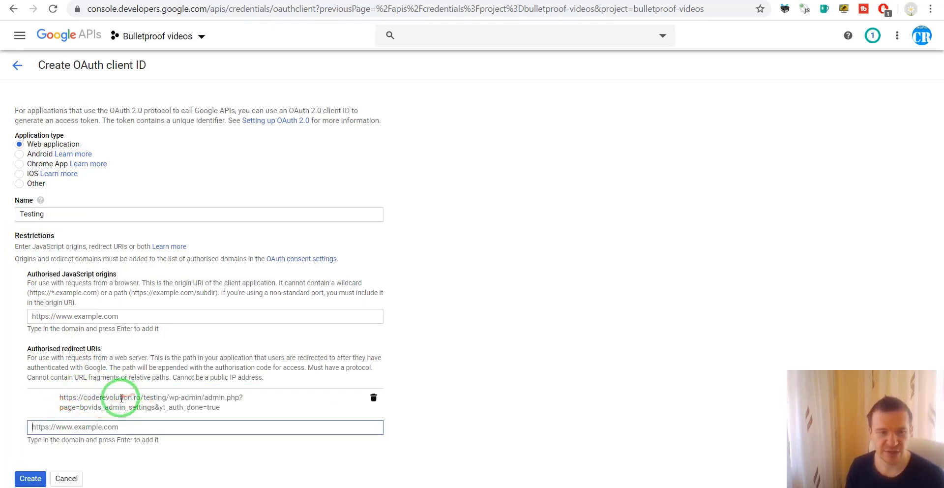
left_click_drag(59, 396, 228, 407)
left_click(220, 437)
left_click(29, 479)
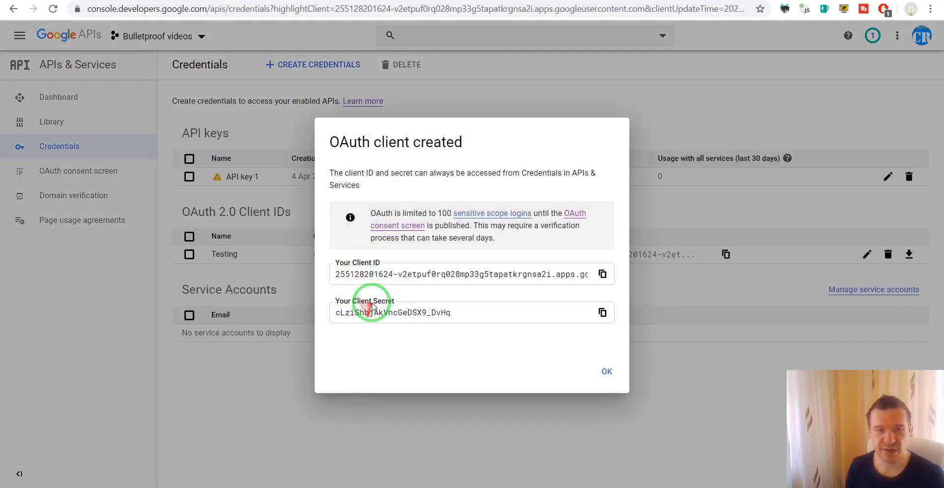
Step: Paste the new client ID into the plugin's Google Drive OAuth2 Key field
triple_click(388, 273)
key("ctrl+c")
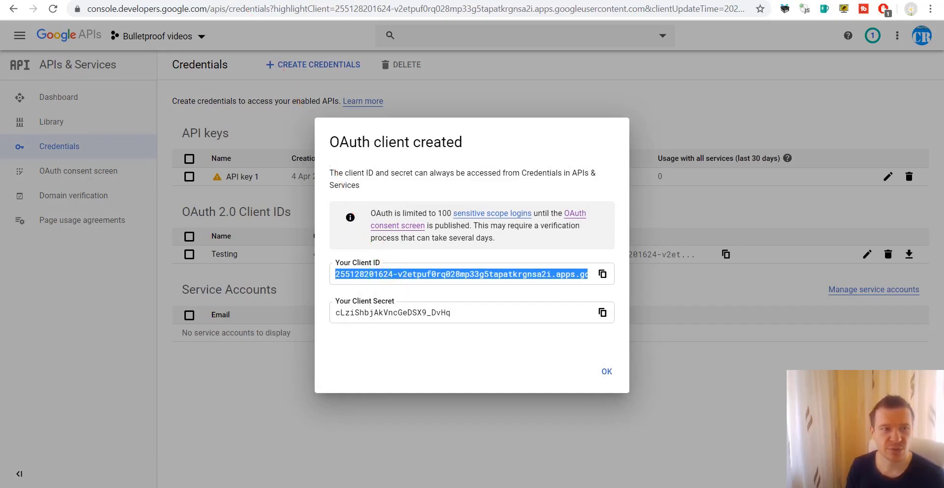
left_click(232, 1)
scroll(315, 222, "down", 4)
scroll(337, 234, "up", 3)
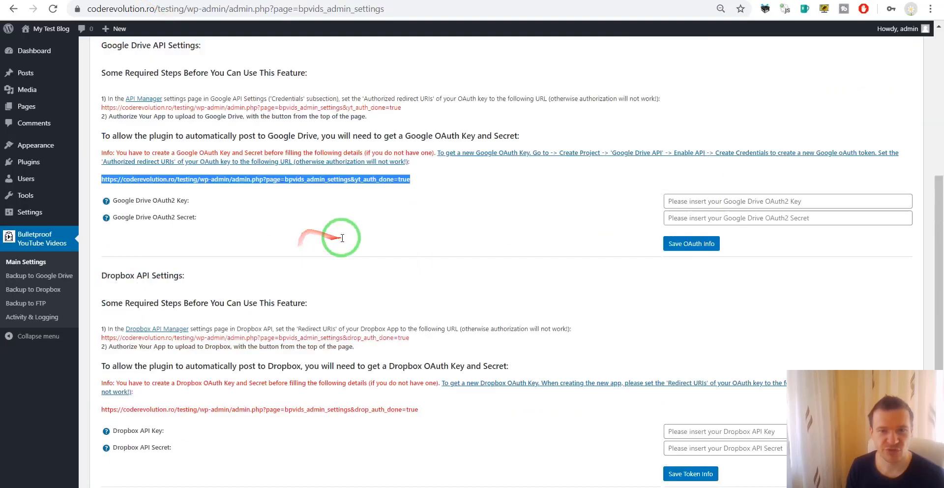
scroll(499, 235, "down", 1)
left_click(670, 163)
key("ctrl+v")
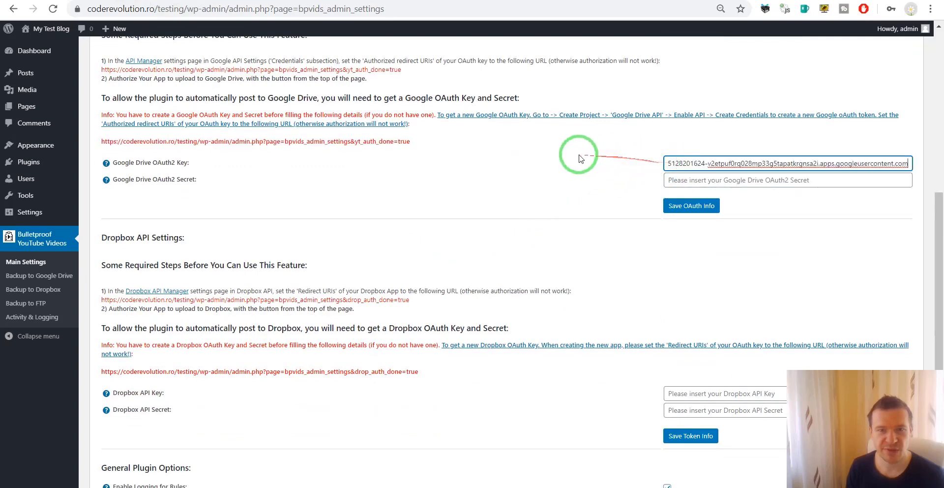
Step: Copy the client secret into the Google Drive OAuth2 Secret field and save the OAuth info
left_click(259, 3)
double_click(375, 312)
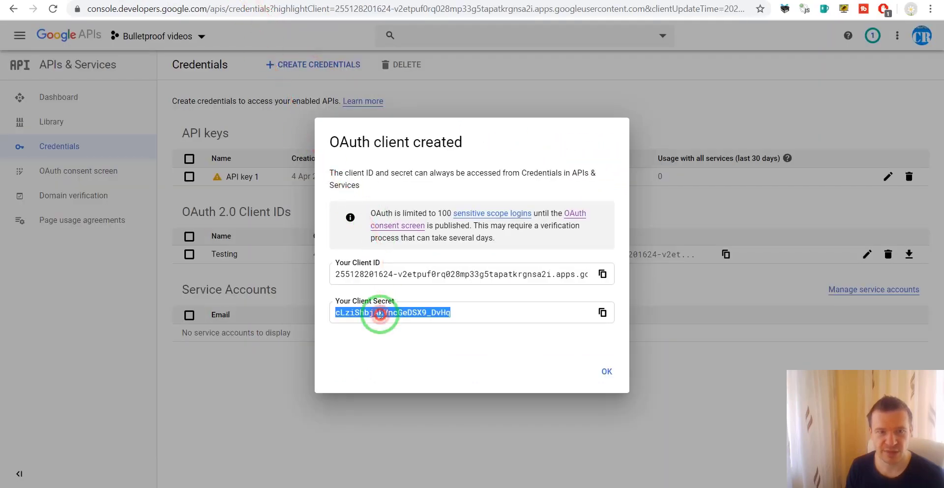
key("ctrl+c")
left_click(232, 0)
left_click(671, 180)
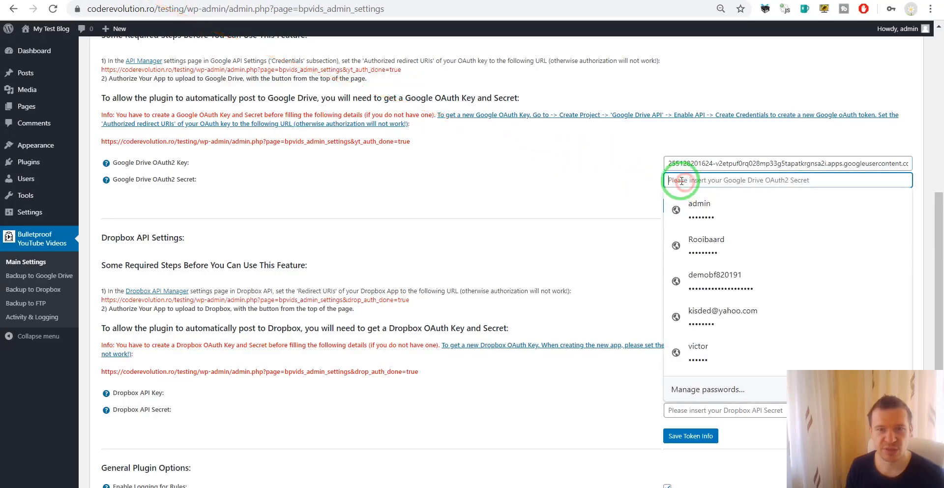
key("ctrl+v")
left_click(680, 205)
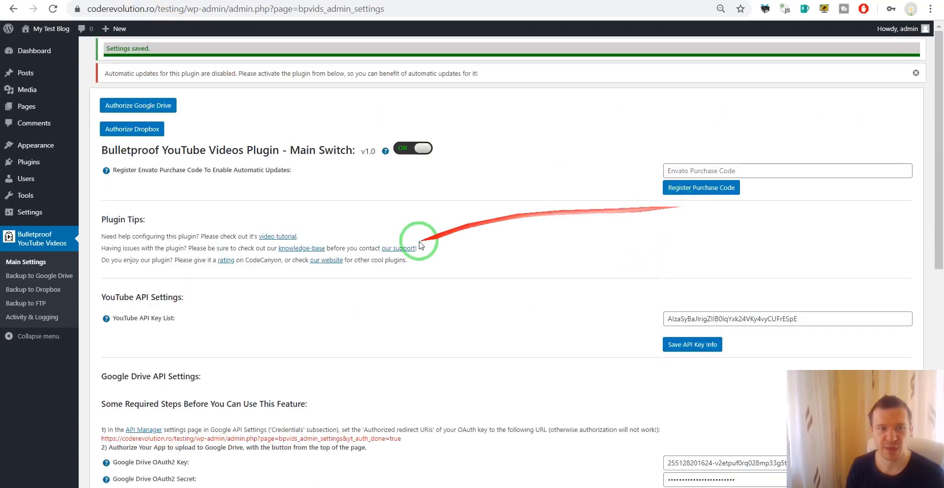
Step: Start authorizing the plugin with Google Drive
scroll(417, 243, "down", 1)
scroll(329, 268, "up", 1)
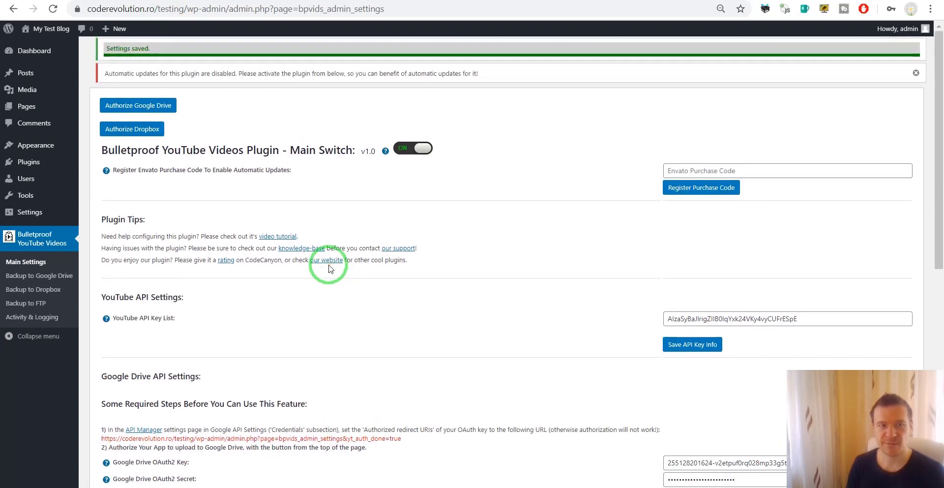
scroll(312, 294, "down", 1)
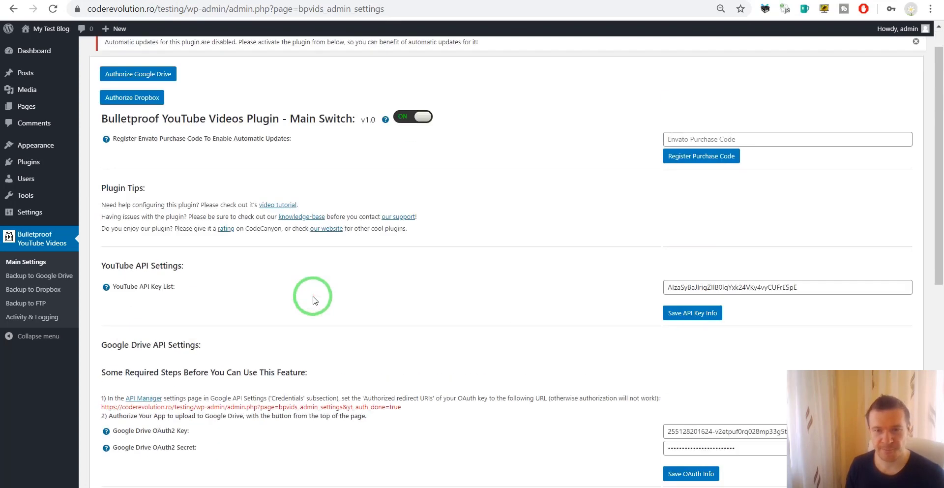
scroll(312, 295, "up", 1)
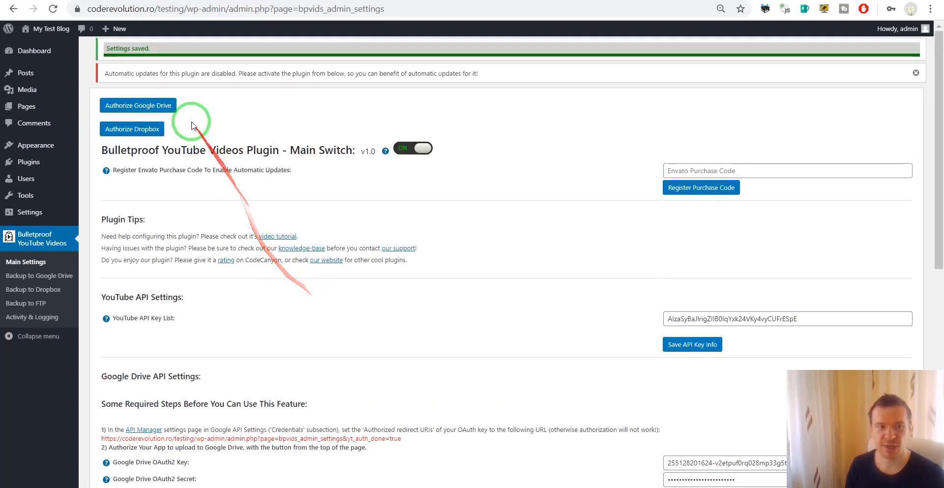
left_click(136, 111)
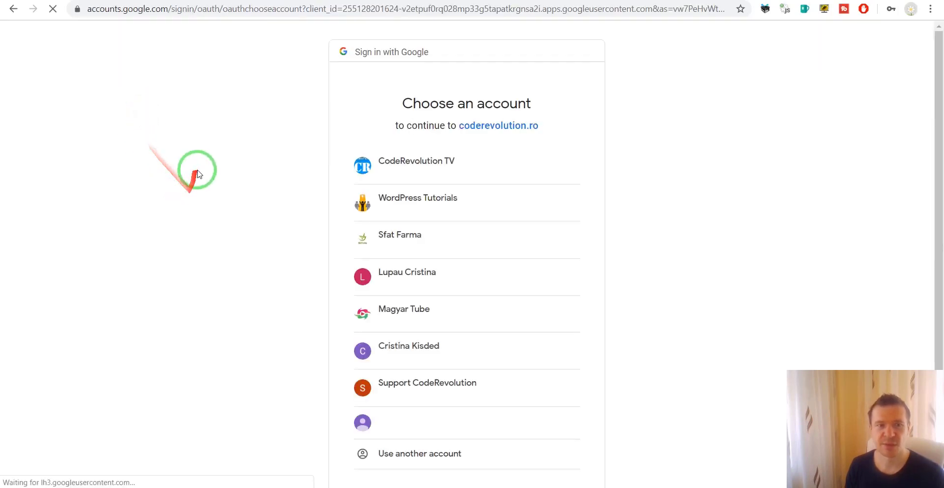
Step: Choose the Google account and allow coderevolution.ro access to its Drive files
left_click(385, 164)
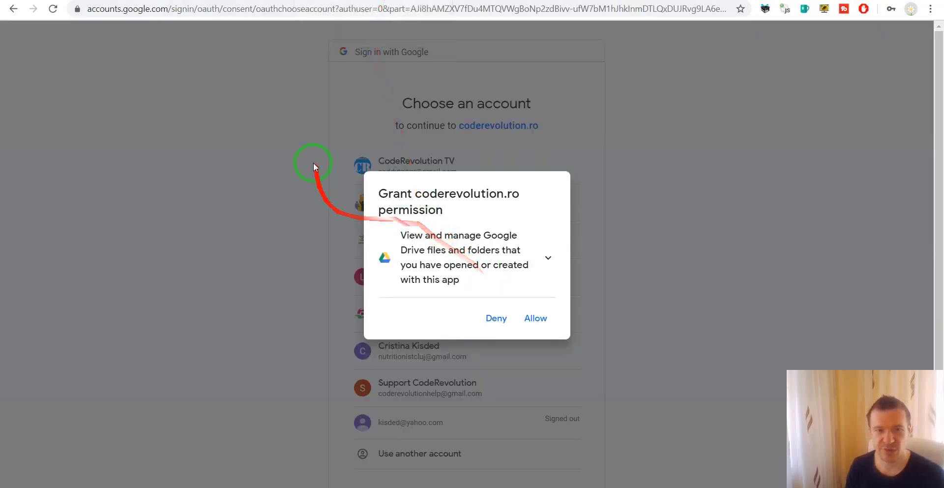
left_click(535, 318)
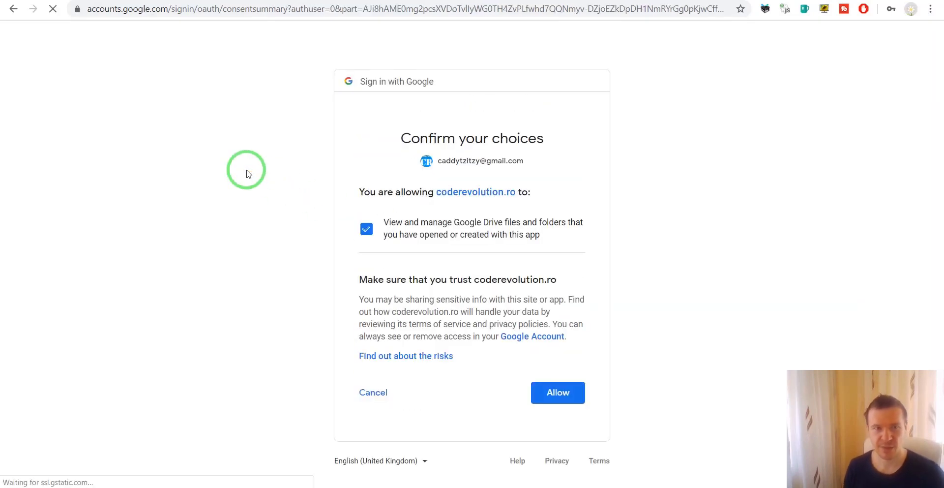
left_click(553, 392)
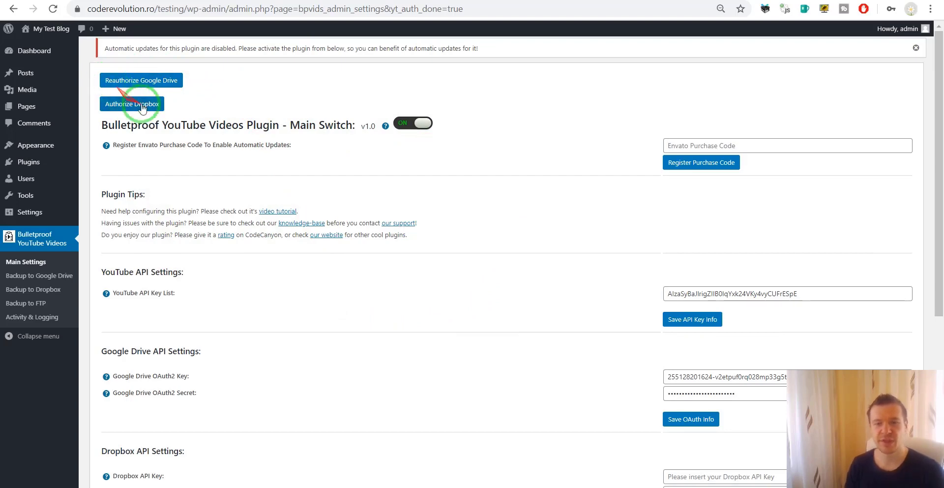
Step: Check the Backup to Dropbox page's key notice, then return to Backup to Google Drive rules
scroll(352, 153, "down", 5)
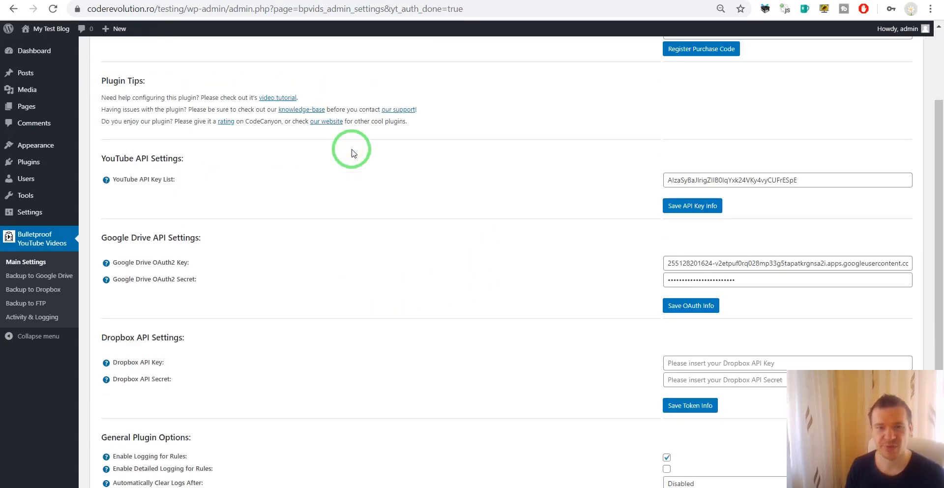
left_click(23, 278)
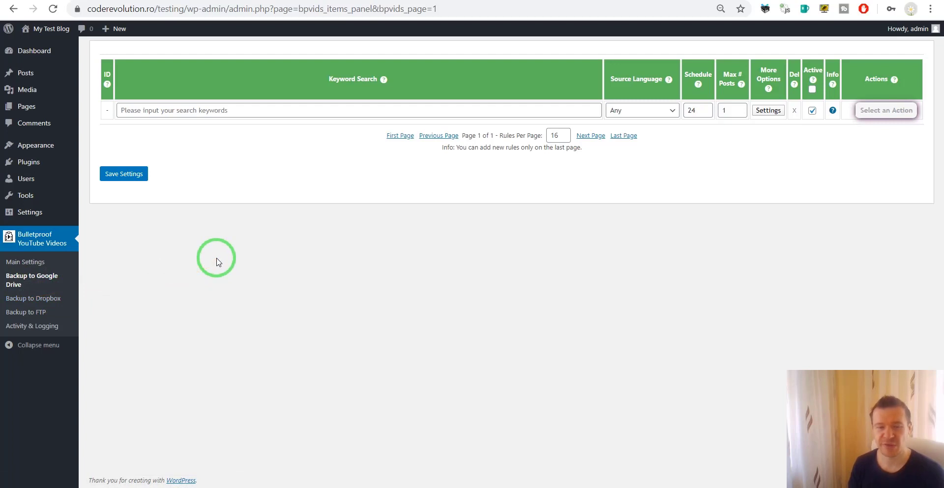
left_click(39, 300)
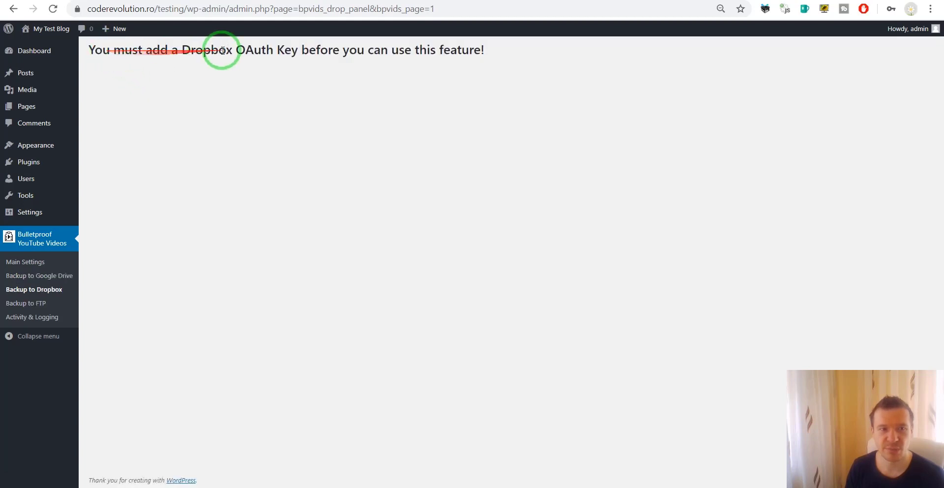
left_click_drag(254, 49, 389, 45)
left_click(447, 46)
left_click(39, 276)
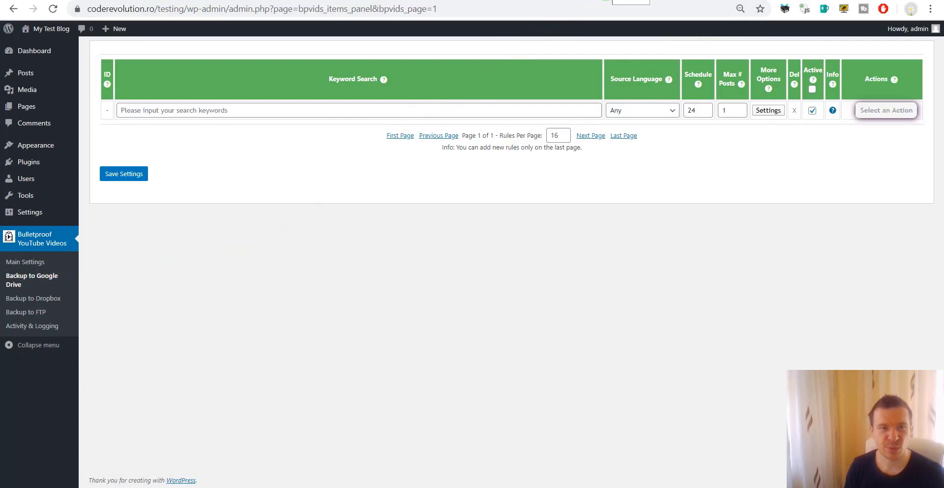
Step: Open drive.google.com in a new browser tab
key("ctrl+t")
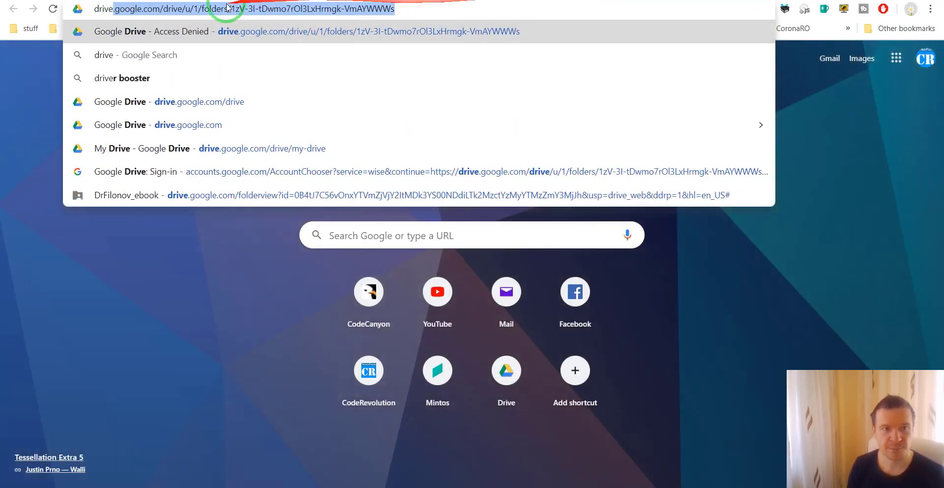
left_click_drag(182, 9, 452, 6)
key("BackSpace")
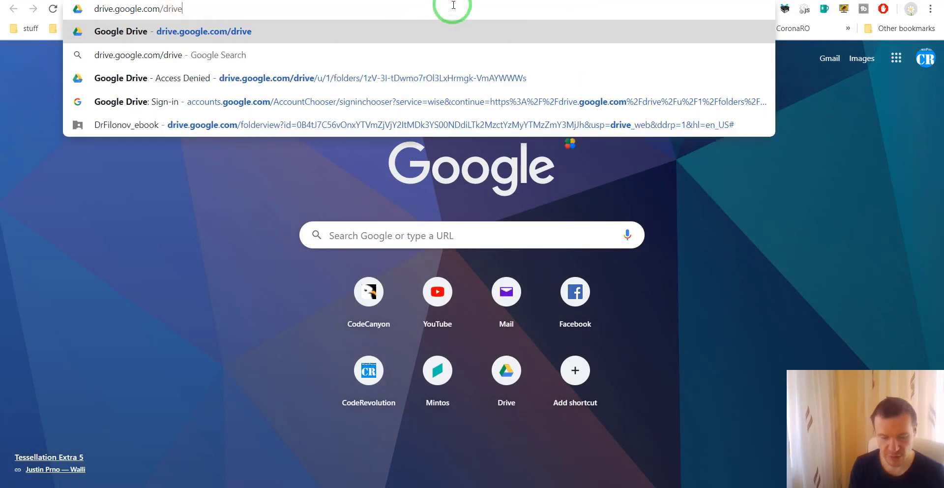
key("Return")
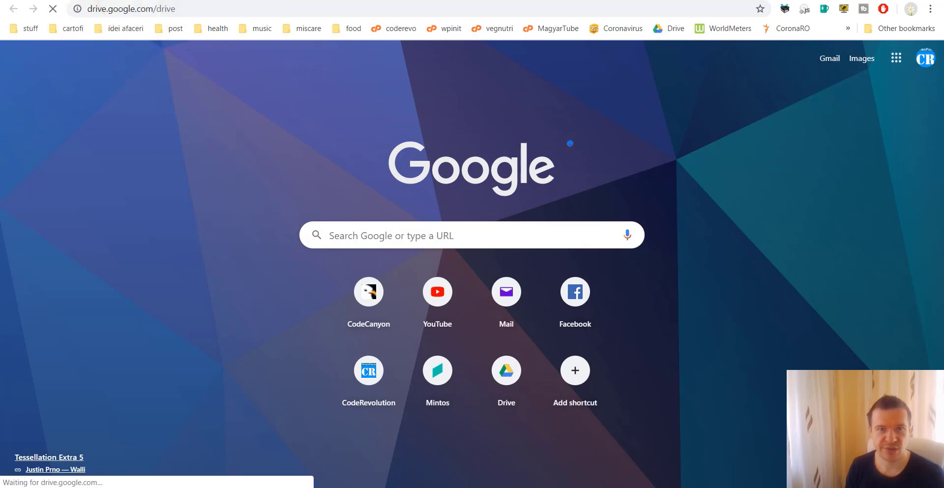
Step: Check My Drive for the BulletproofVideos folder, then return to the WordPress backup rules
left_click(44, 0)
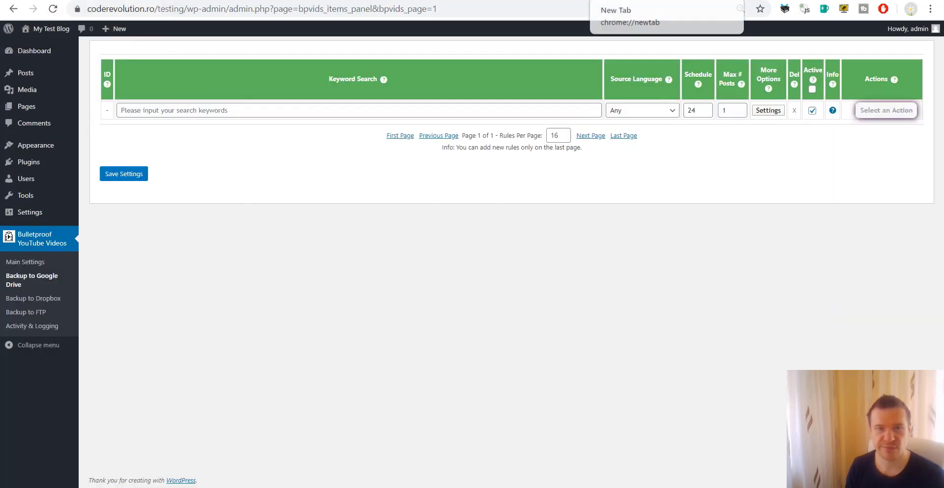
left_click(590, 0)
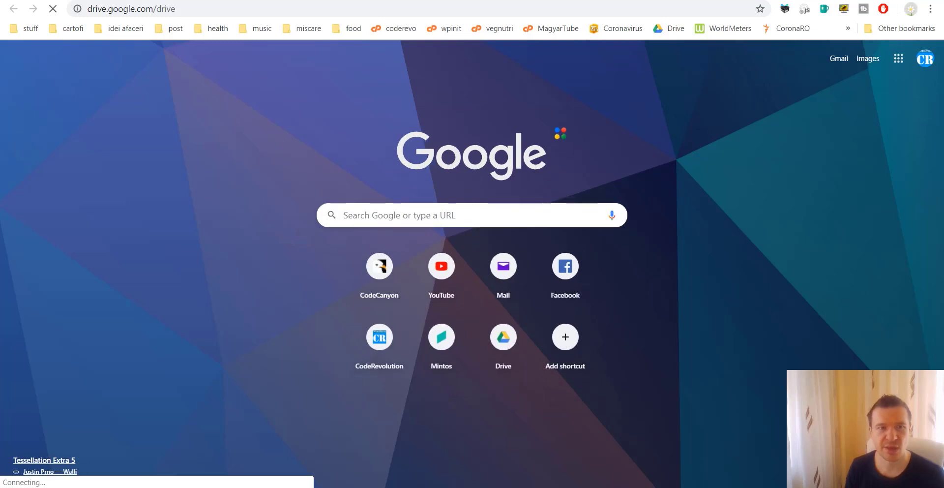
left_click(177, 0)
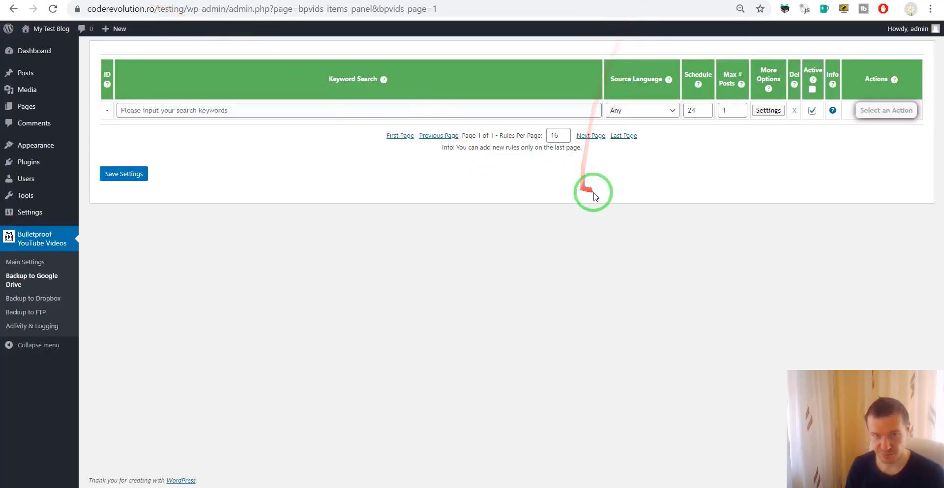
left_click(612, 3)
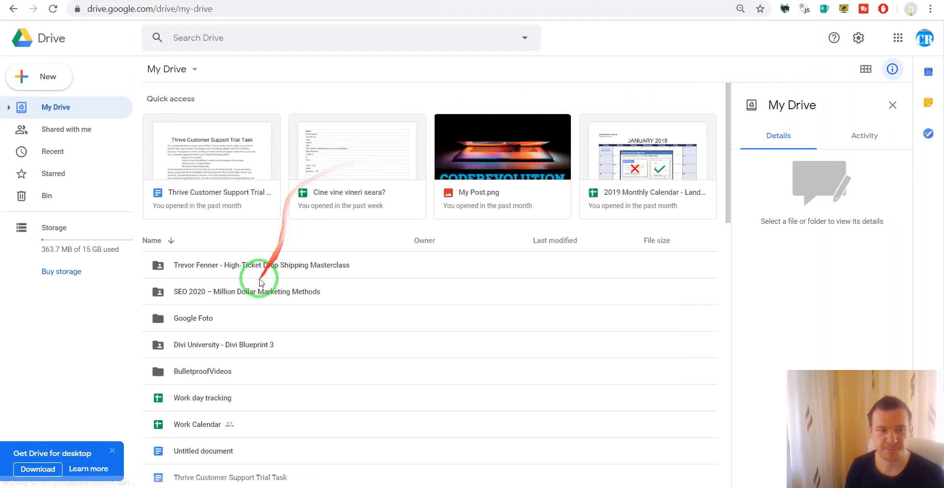
scroll(259, 270, "down", 2)
scroll(257, 219, "up", 2)
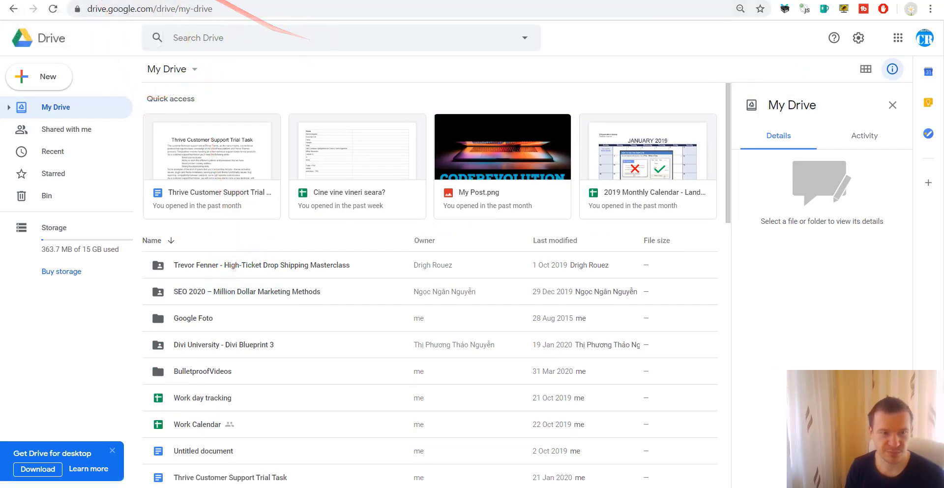
left_click(84, 0)
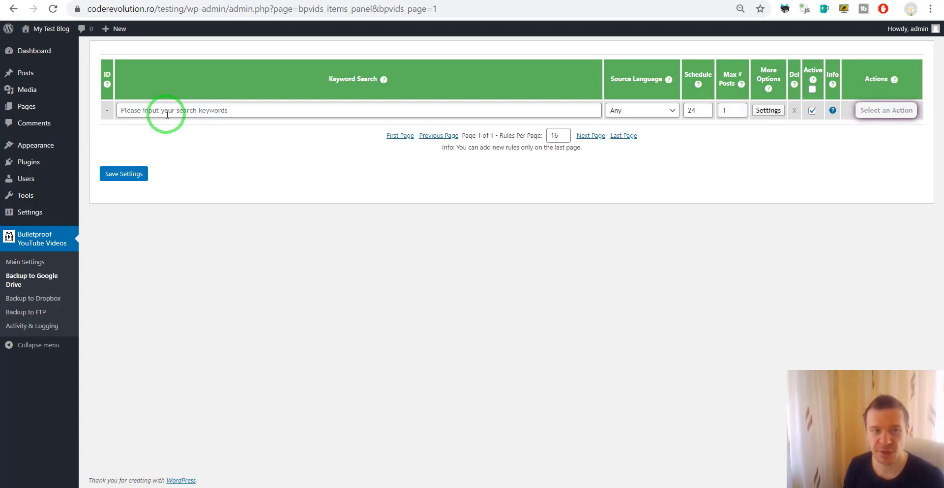
Step: Fill the rule's keyword search with 'short funny' from the autofill suggestions
left_click(167, 115)
left_click(240, 109)
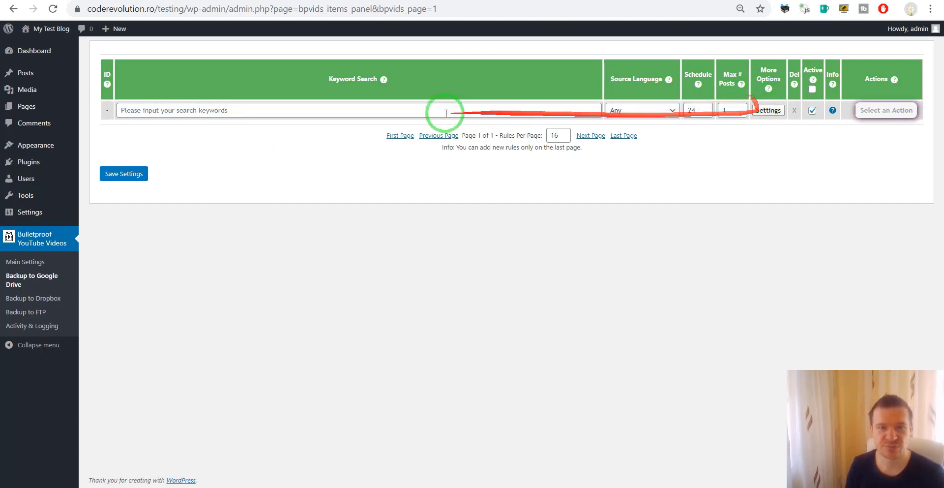
left_click(381, 110)
left_click(176, 133)
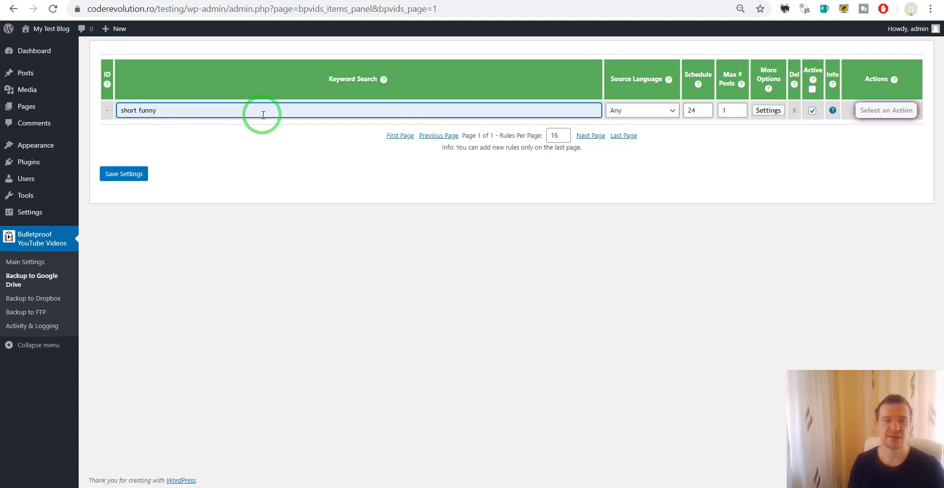
Step: Test 'short funny' as a YouTube search in a new browser tab, then return to WordPress
left_click_drag(263, 114, 748, 8)
key("ctrl+c")
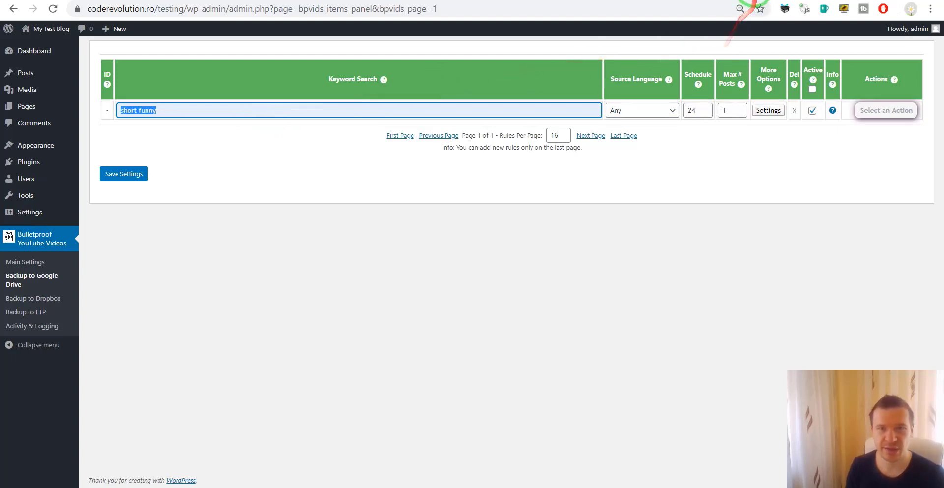
left_click(754, 2)
type("youtube.com")
key("Return")
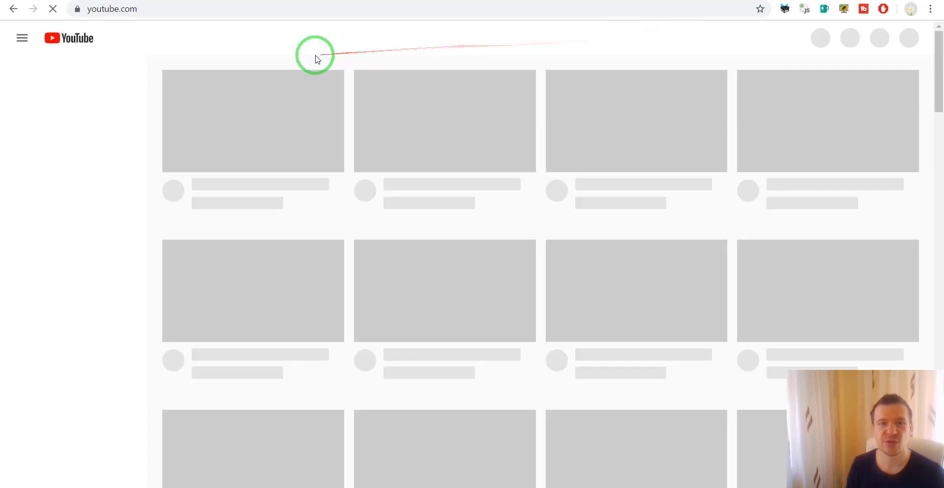
left_click(313, 36)
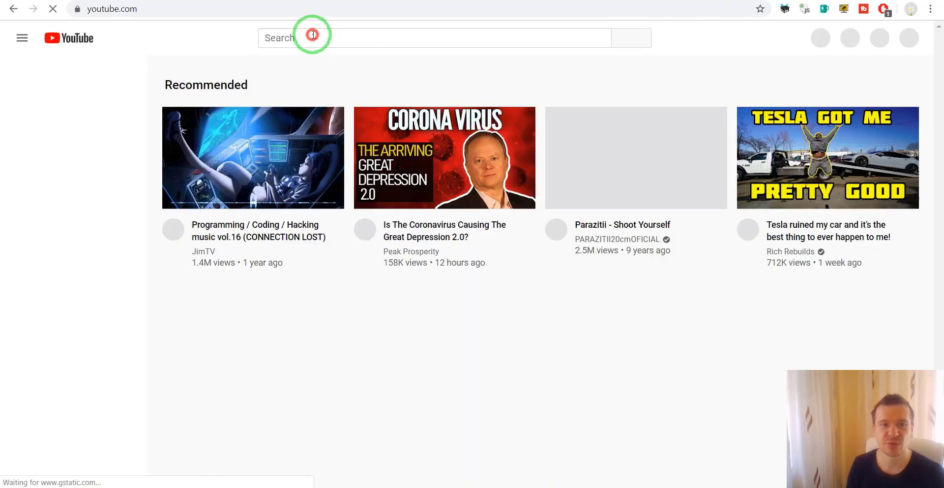
key("ctrl+v")
key("Return")
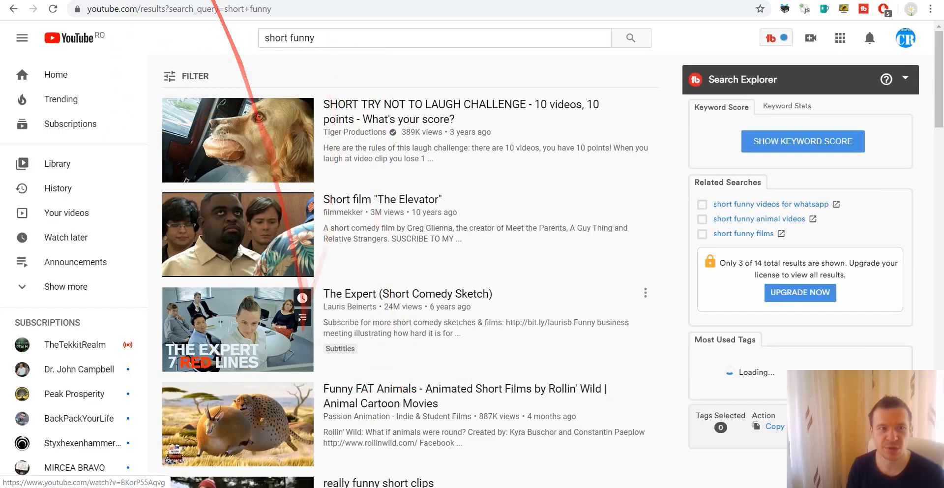
left_click(270, 1)
Step: Keep the rule's source language as Any and bring up its advanced settings
left_click(210, 165)
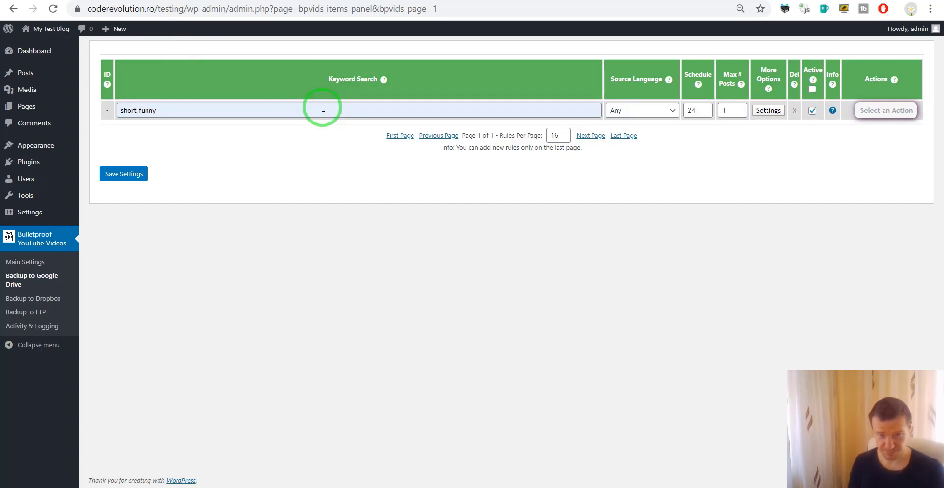
left_click(640, 116)
scroll(629, 250, "down", 5)
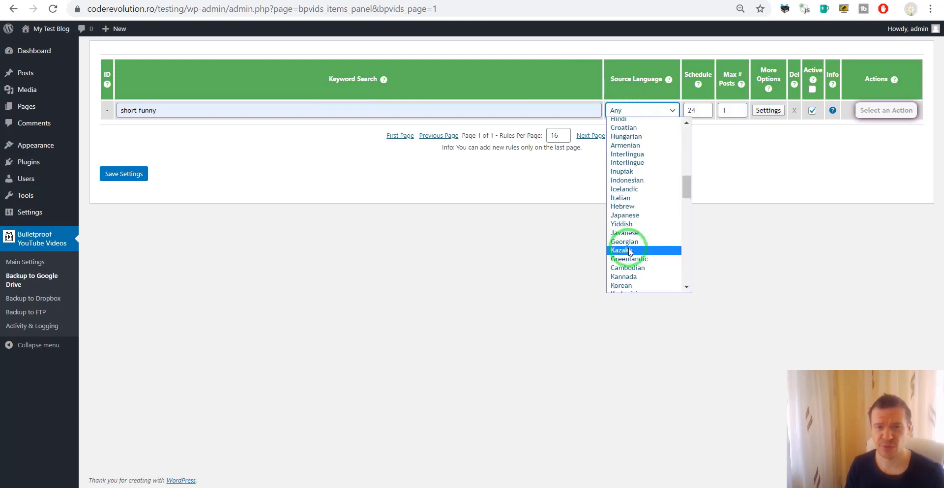
scroll(629, 248, "up", 6)
left_click(631, 123)
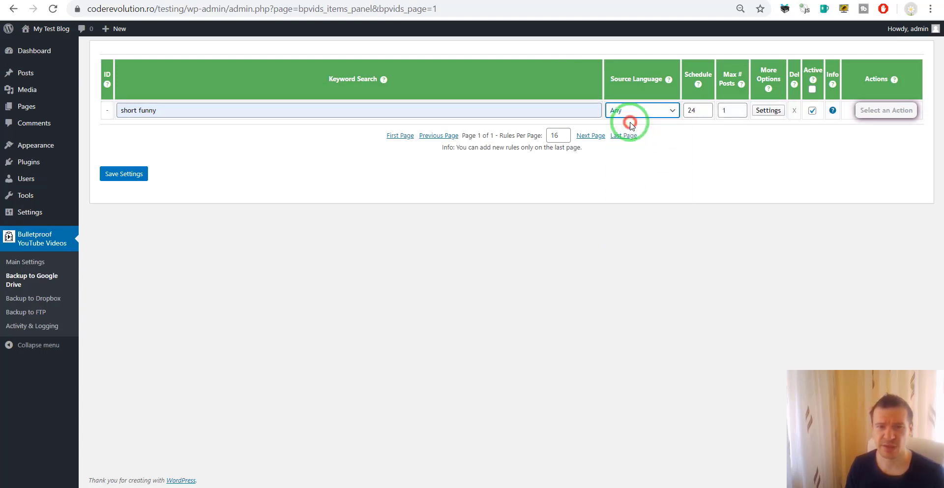
left_click(624, 112)
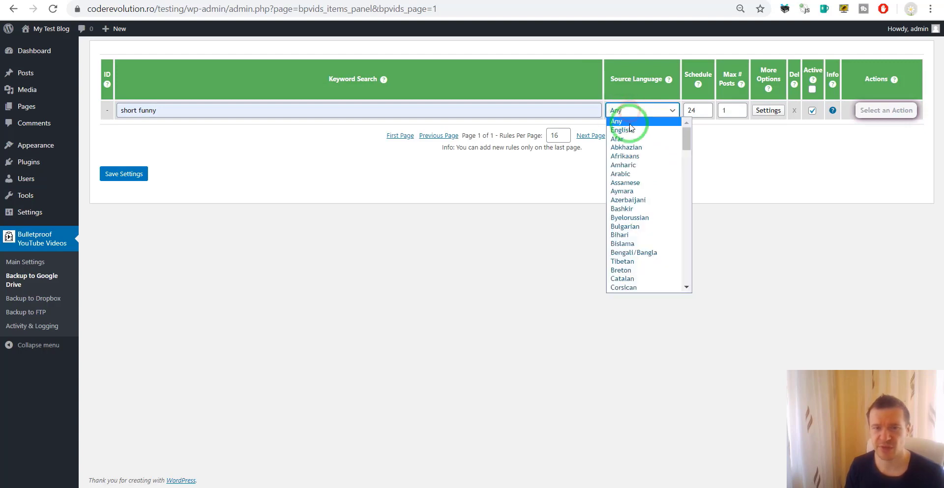
left_click(733, 111)
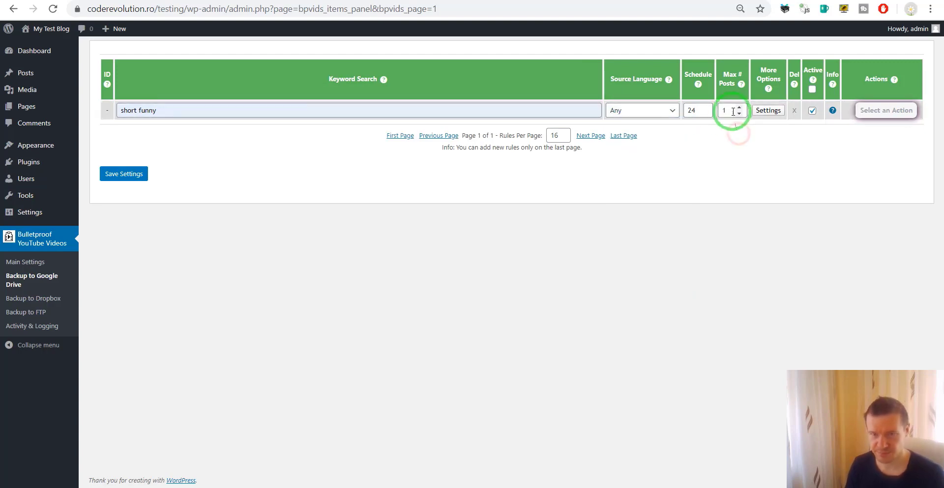
left_click(768, 110)
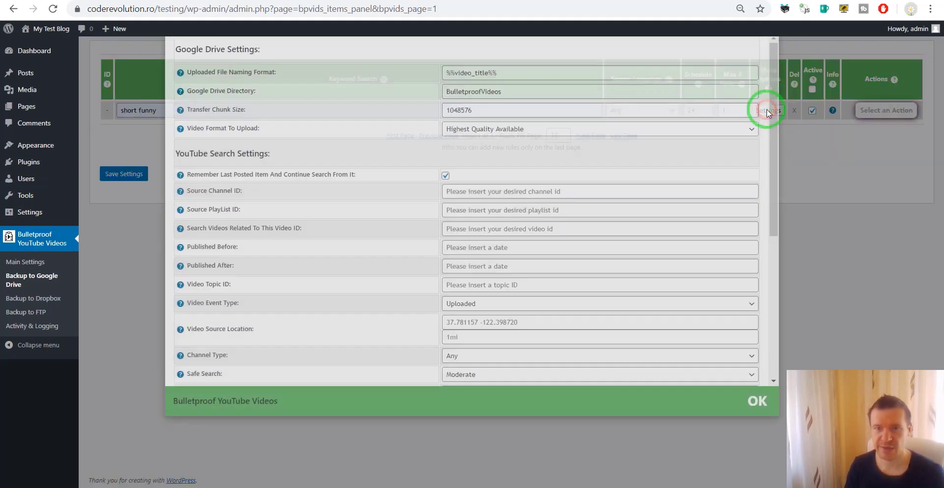
Step: Append .mp4 to the uploaded file naming format, making it %%video_title%%.mp4
scroll(340, 152, "down", 5)
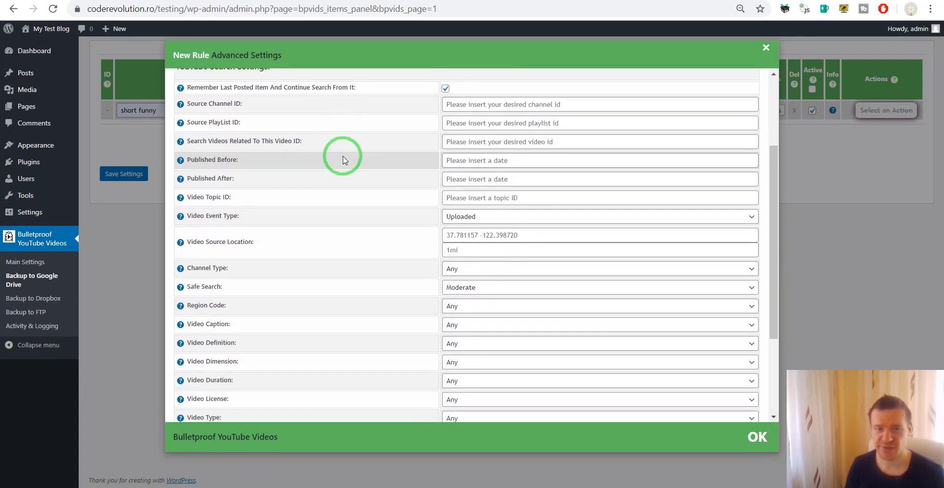
scroll(343, 165, "up", 5)
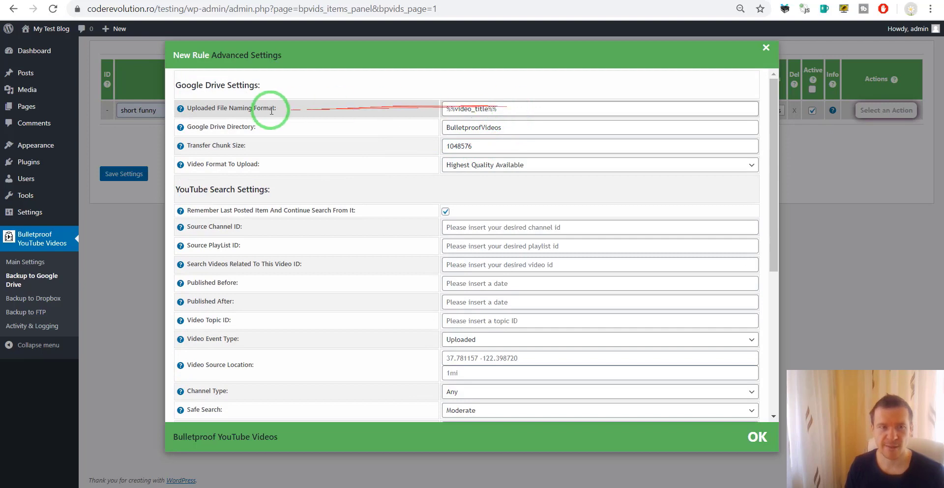
left_click_drag(188, 106, 274, 107)
left_click(521, 107)
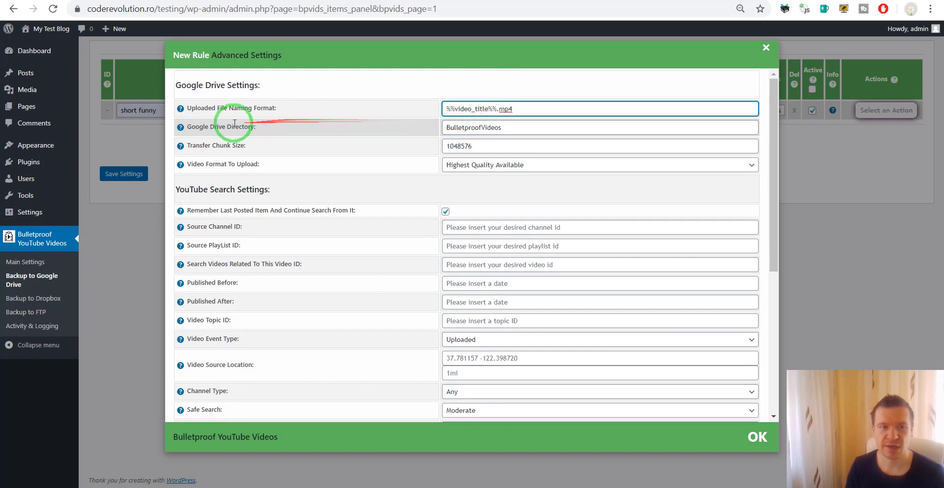
Step: Set the Google Drive directory to NEWVIDEO, keeping the Highest Quality Available format
left_click(474, 124)
double_click(474, 124)
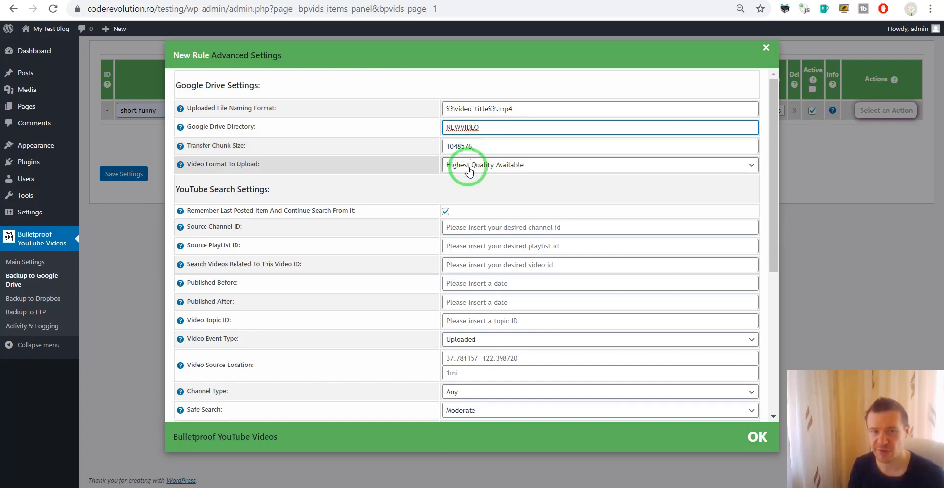
left_click(469, 166)
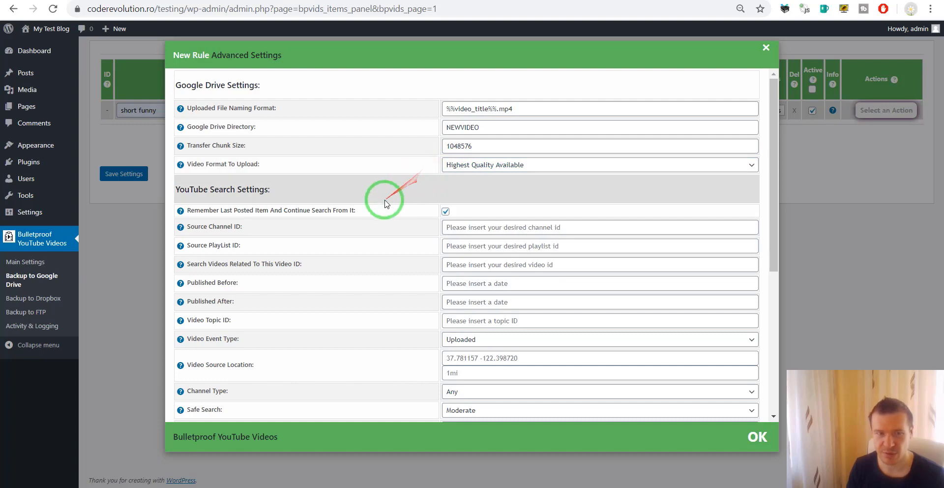
scroll(273, 204, "down", 1)
left_click_drag(209, 147, 323, 146)
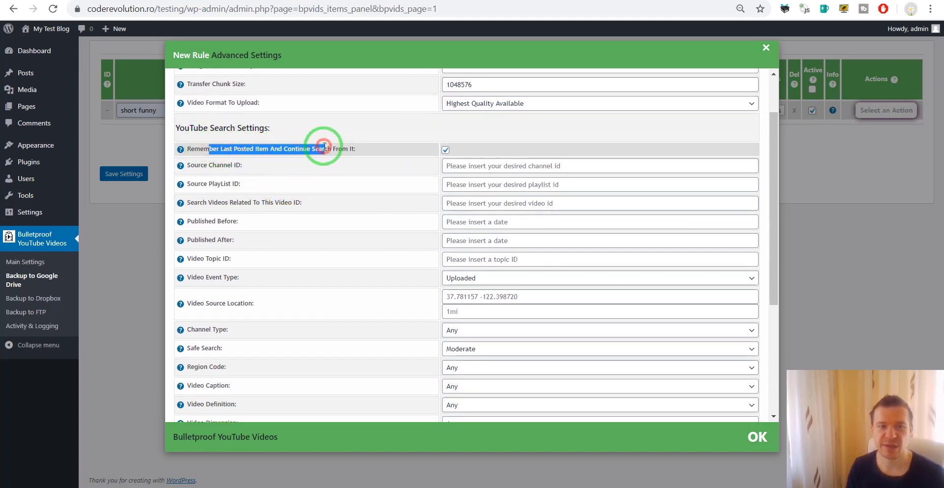
Step: Check Remember Last Posted Item And Continue Search From It and review the Source Channel ID field
left_click(324, 146)
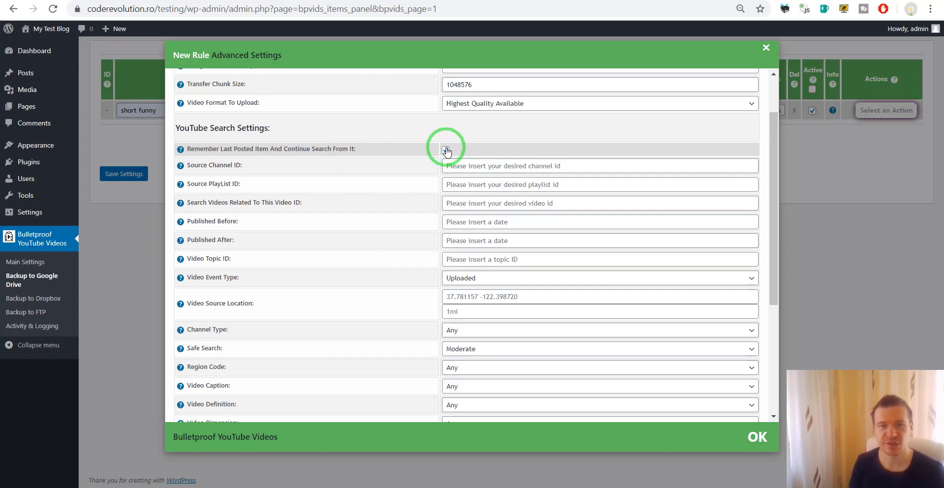
left_click(446, 149)
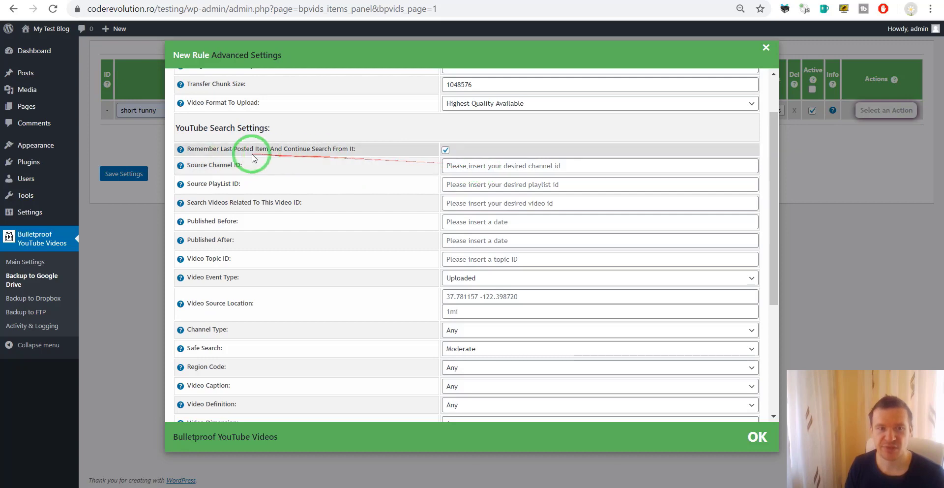
left_click_drag(189, 168, 241, 166)
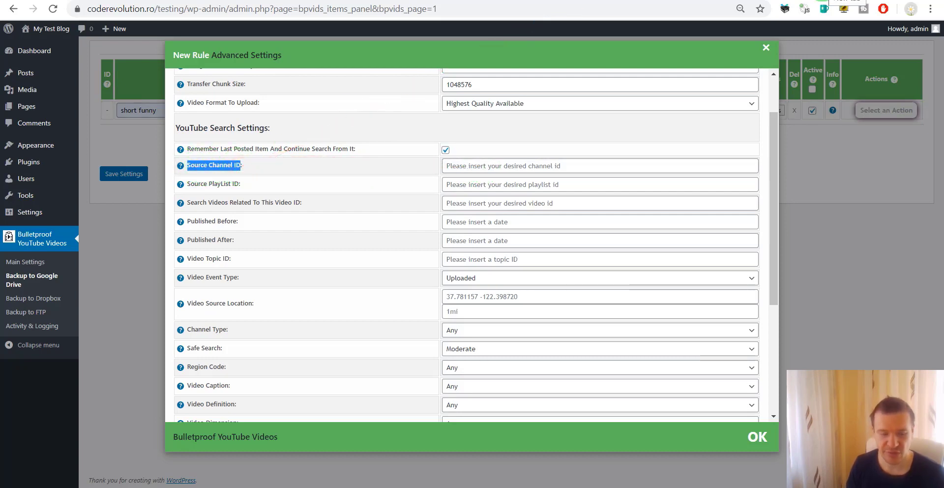
Step: Load the YouTube homepage in a new browser tab
key("ctrl+t")
type("y")
key("Return")
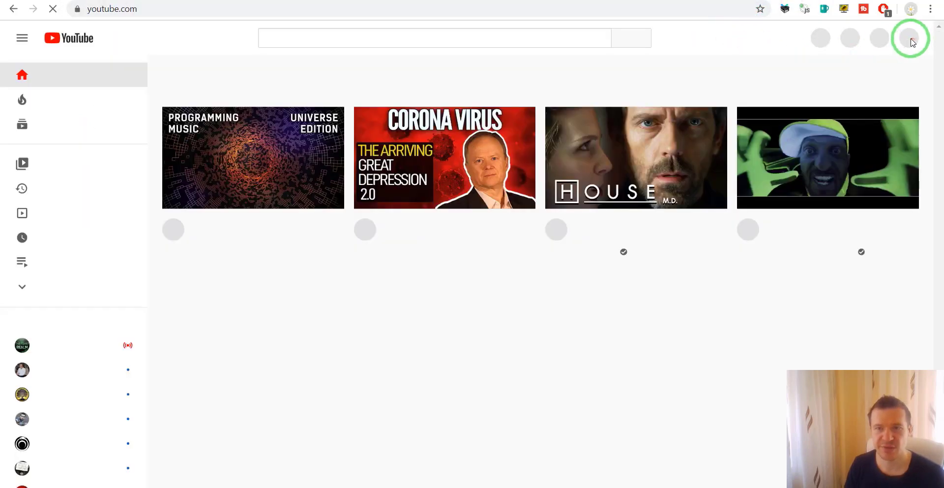
Step: Go to the CodeRevolution TV channel page and select the channel ID in its address
left_click(906, 39)
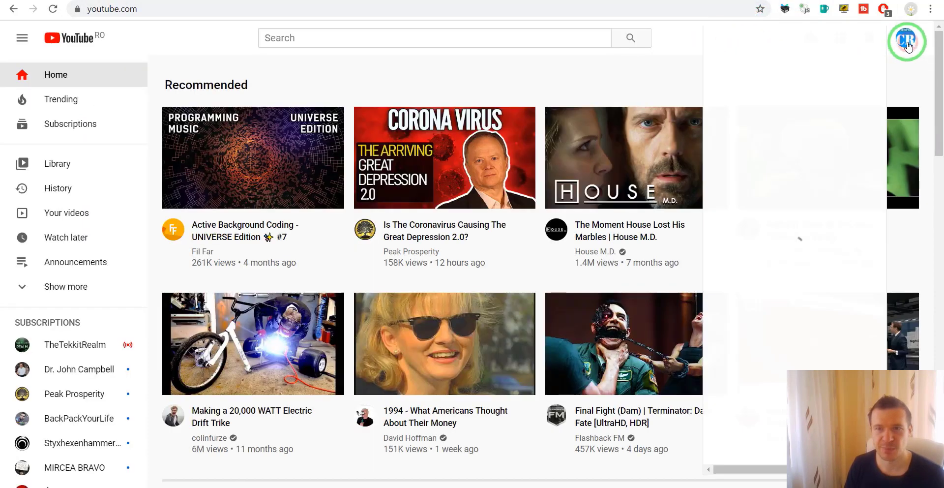
left_click(825, 122)
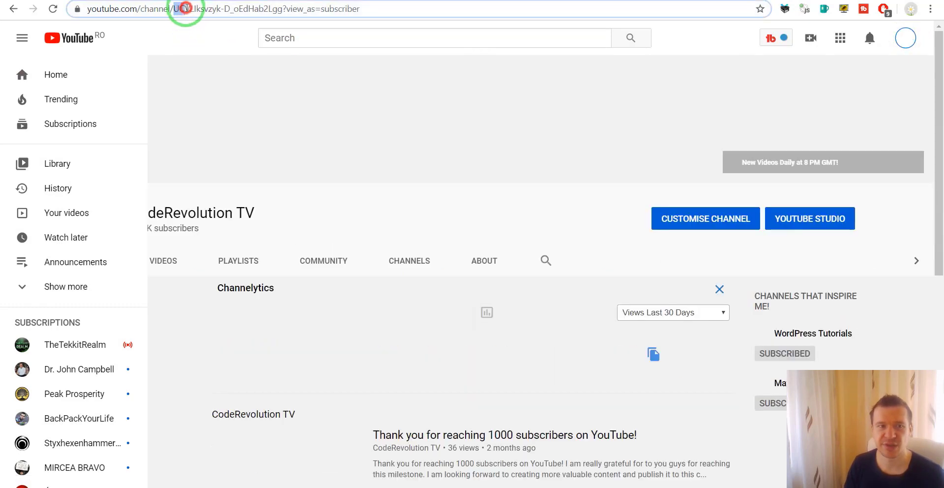
left_click_drag(175, 9, 285, 10)
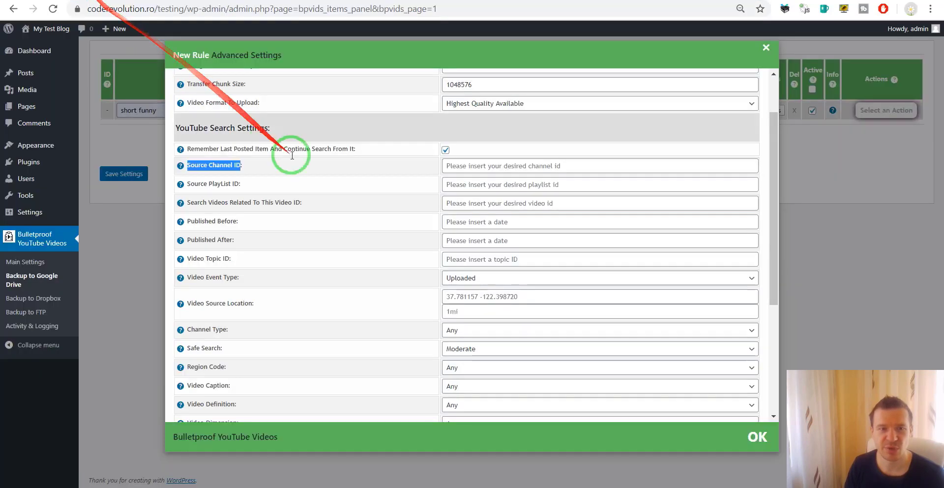
Step: Paste the copied channel ID into Source Channel ID and replace the keyword 'short funny' with *
left_click(463, 166)
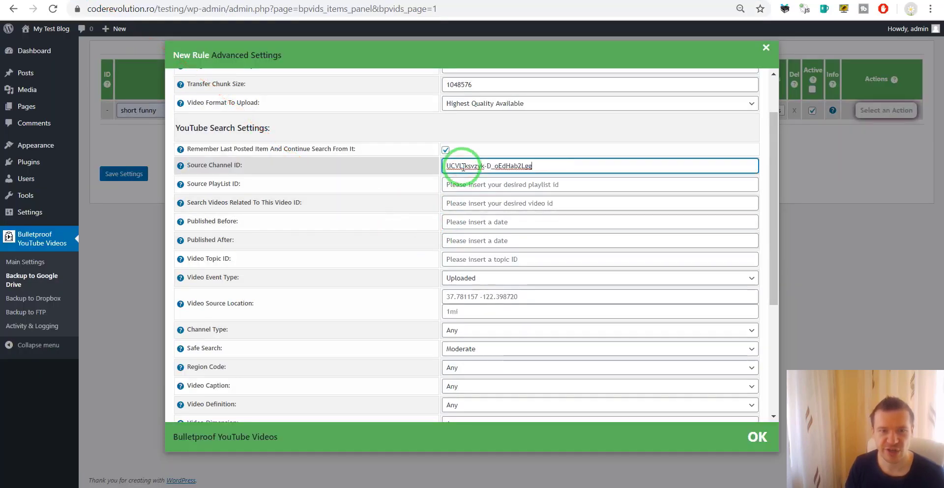
left_click(156, 110)
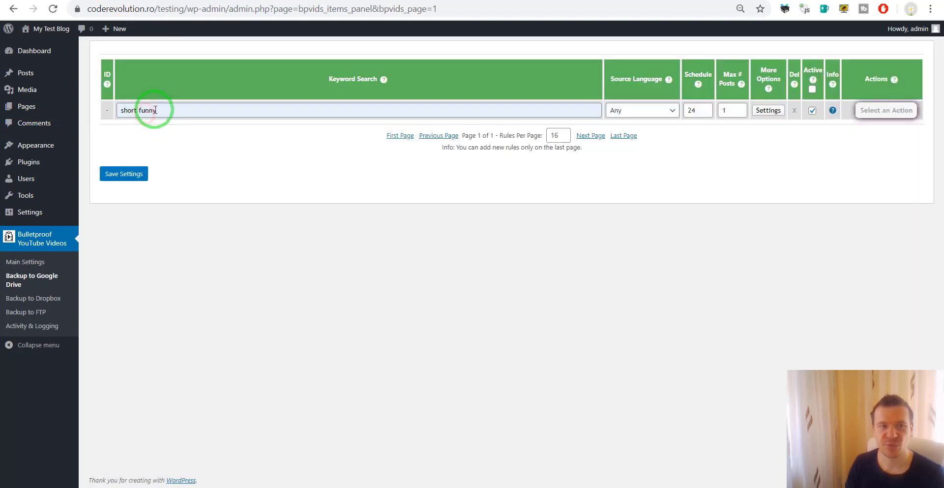
double_click(156, 110)
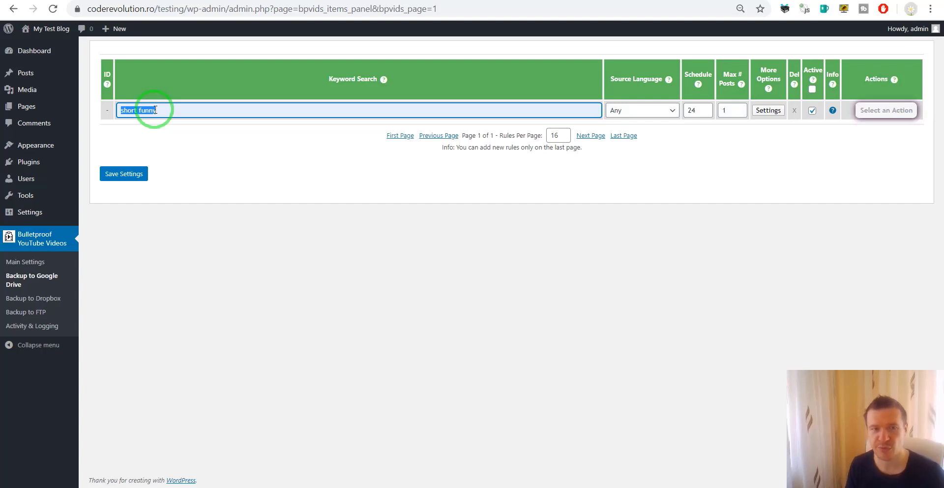
type("1")
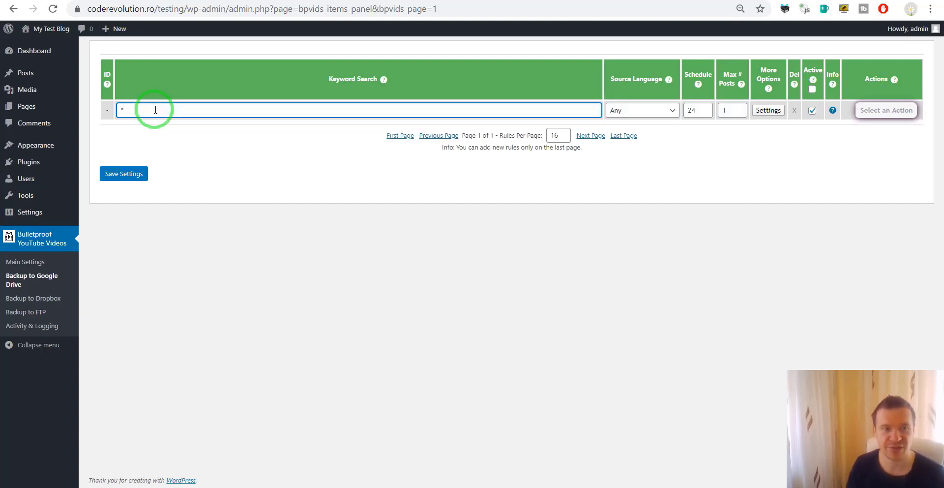
left_click(167, 130)
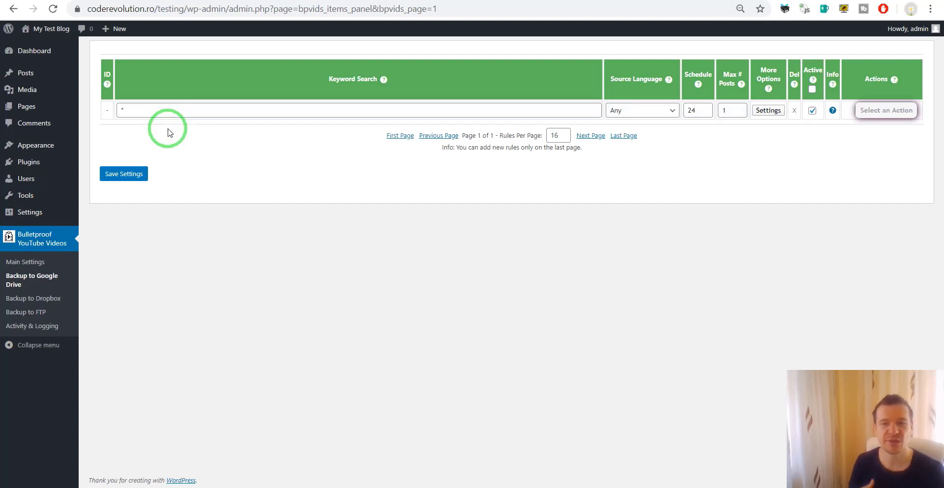
left_click(768, 110)
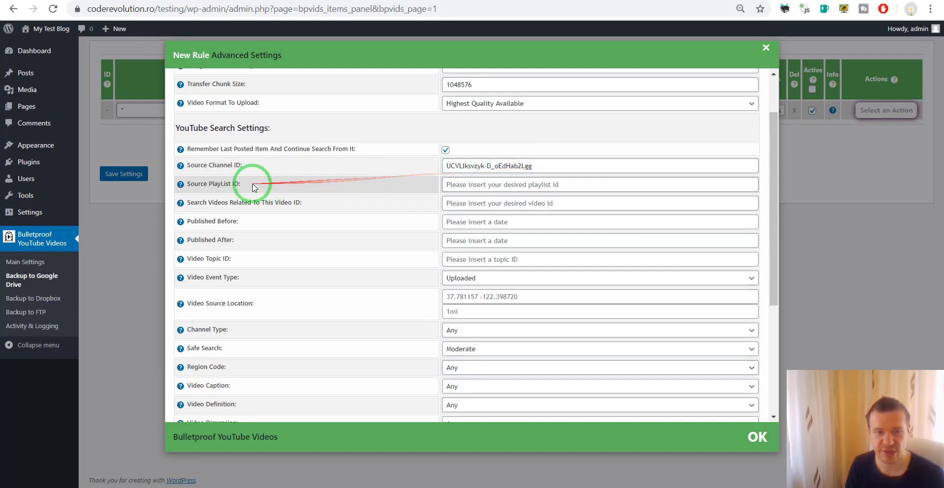
left_click_drag(188, 180, 240, 184)
left_click_drag(191, 204, 298, 201)
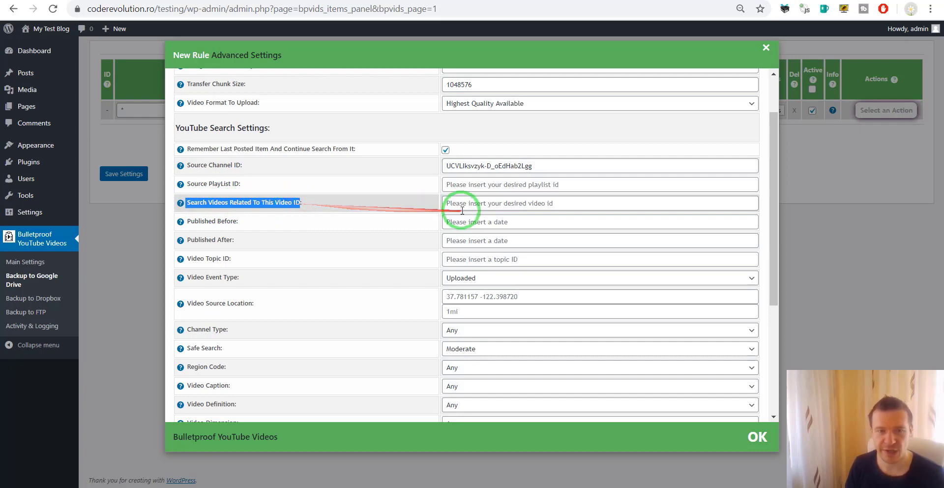
left_click_drag(198, 221, 232, 221)
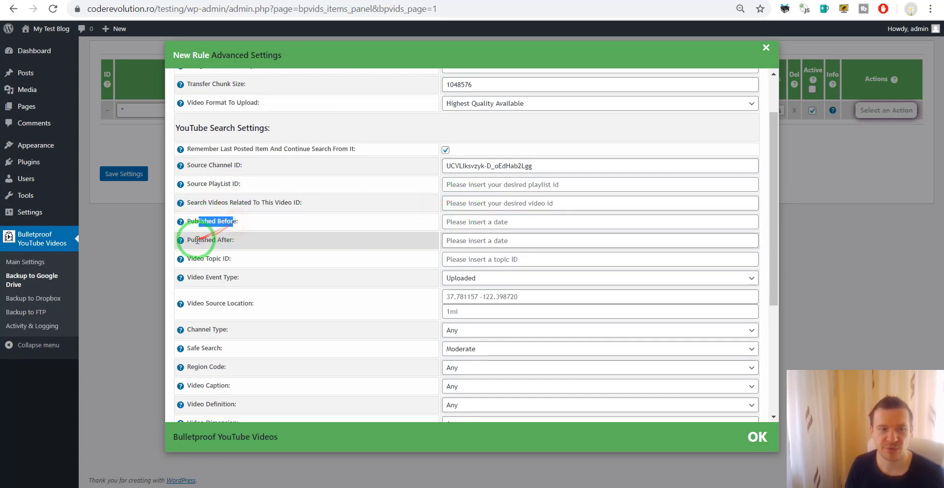
left_click(221, 246)
left_click_drag(196, 257, 200, 277)
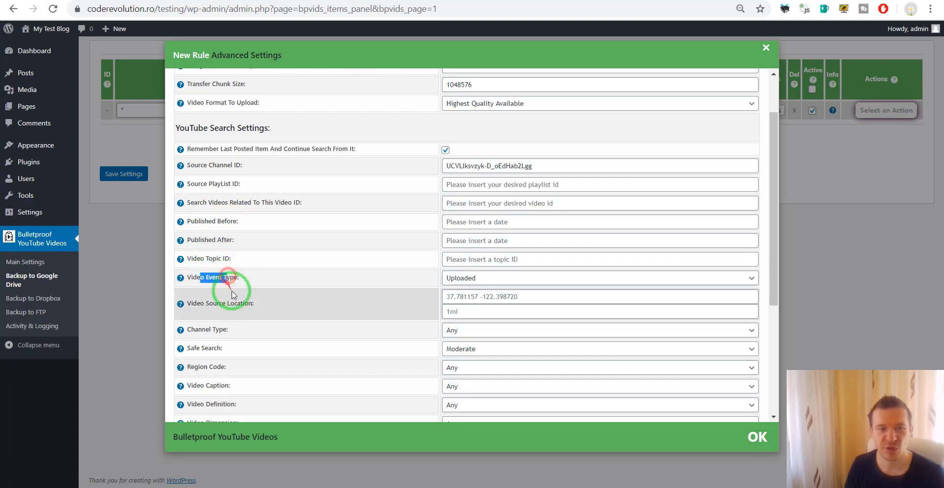
left_click(452, 277)
left_click(284, 304)
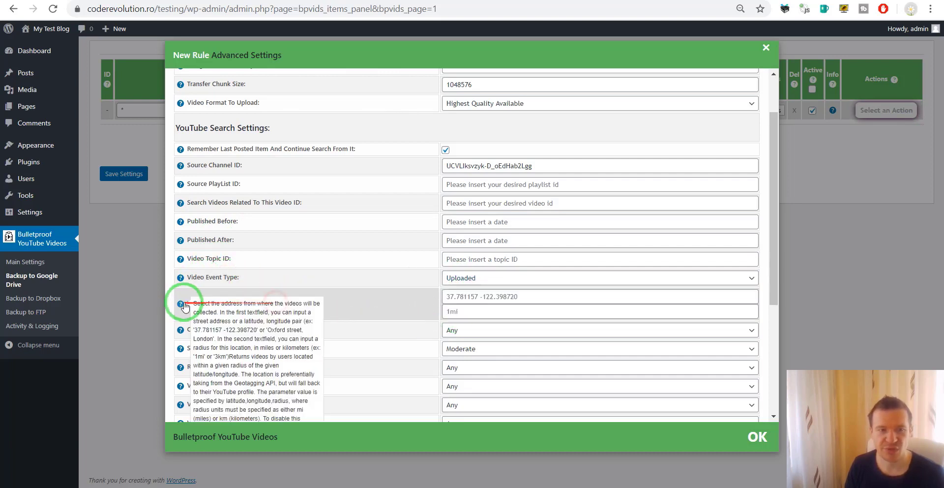
left_click(458, 311)
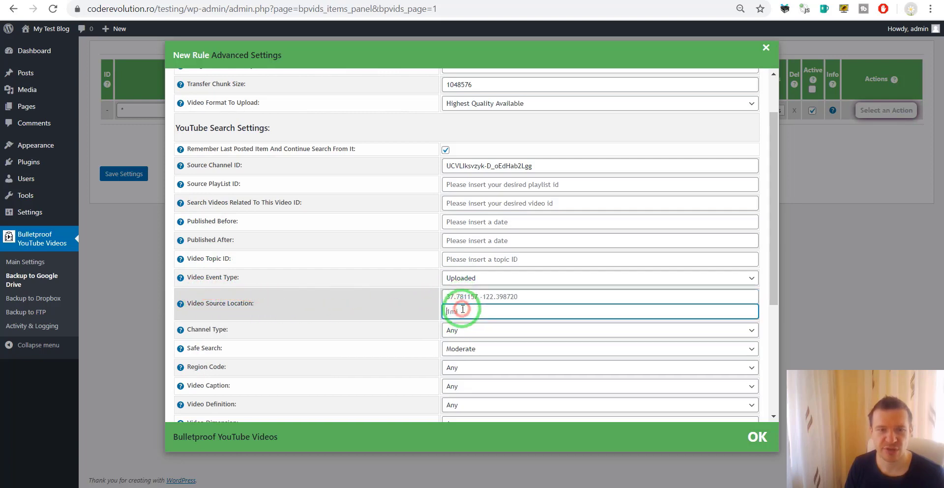
left_click(203, 337)
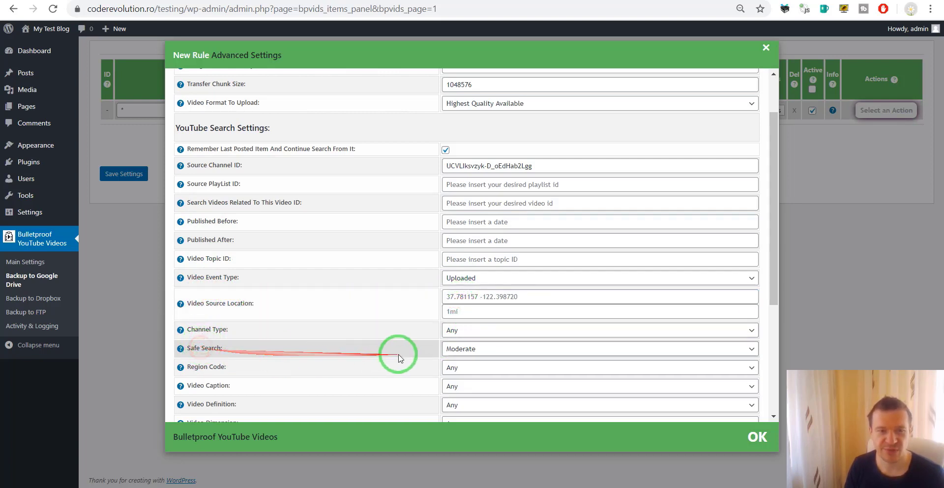
left_click(461, 349)
left_click(461, 351)
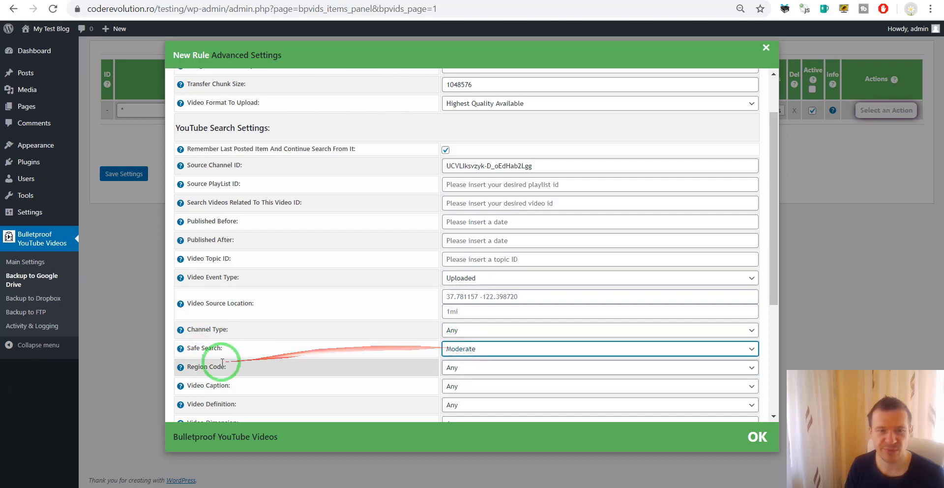
scroll(212, 364, "down", 3)
scroll(219, 247, "down", 2)
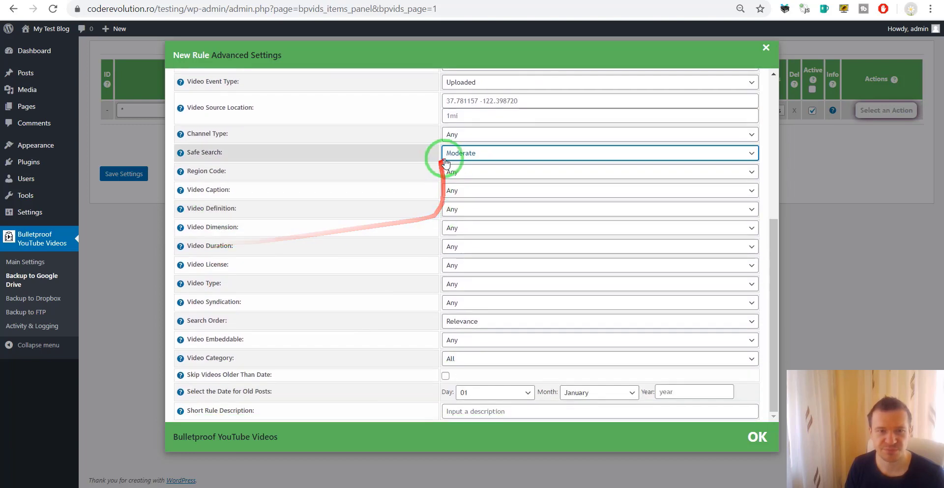
left_click(453, 171)
left_click(274, 173)
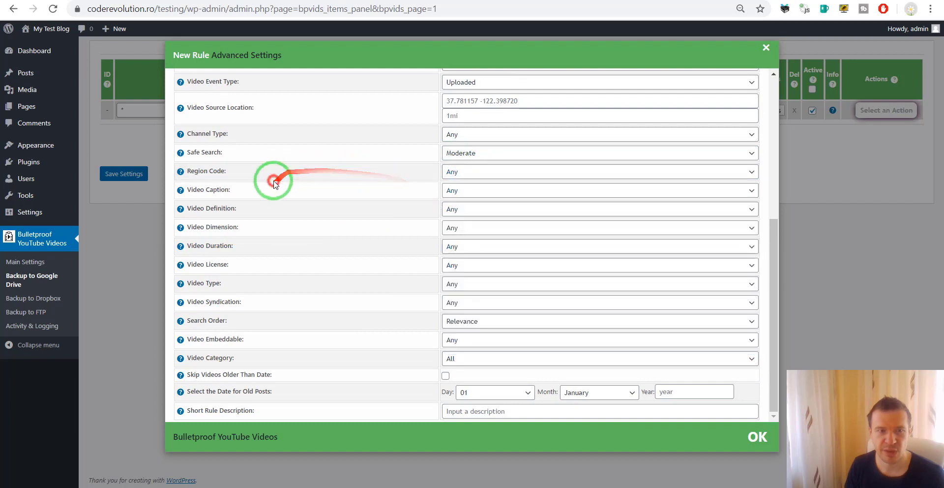
left_click(480, 195)
left_click(338, 201)
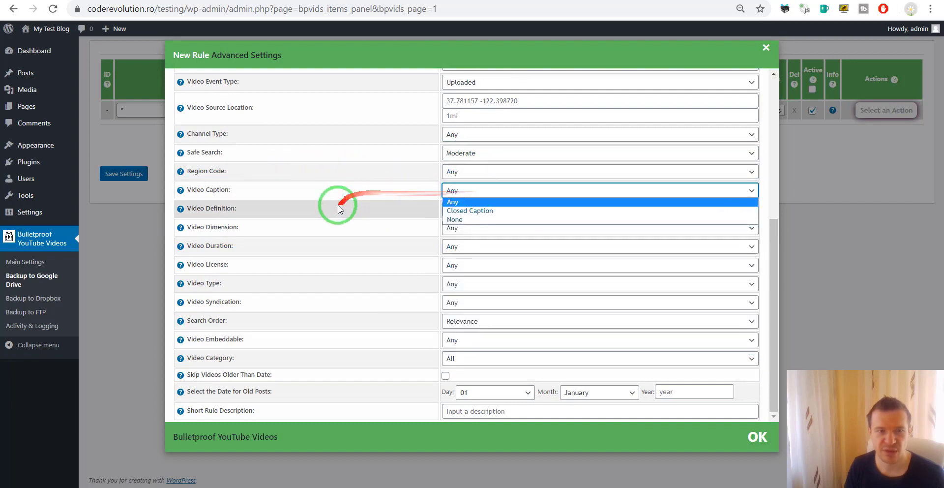
left_click(461, 215)
left_click(459, 209)
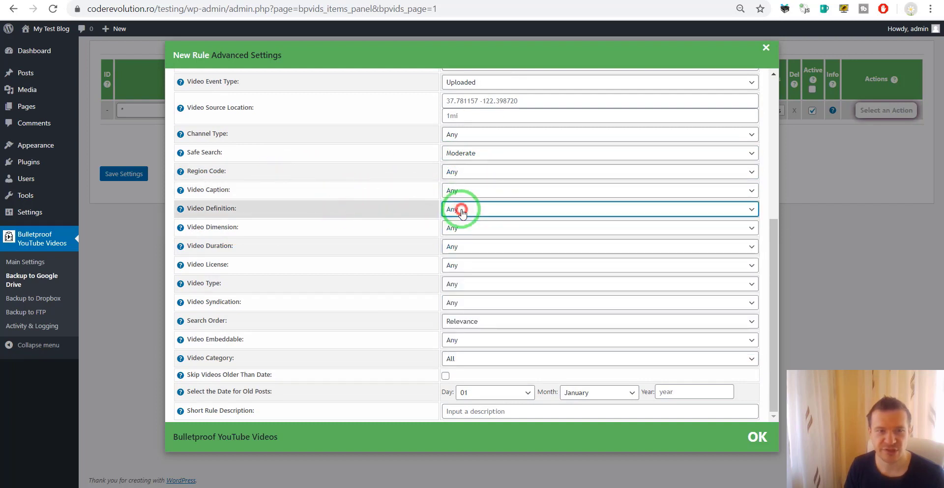
left_click(477, 229)
left_click(364, 245)
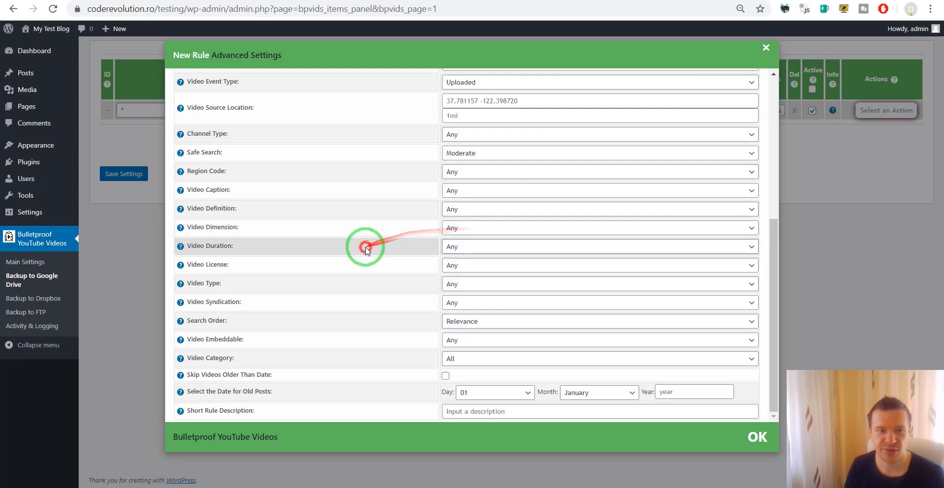
left_click(448, 244)
left_click(417, 250)
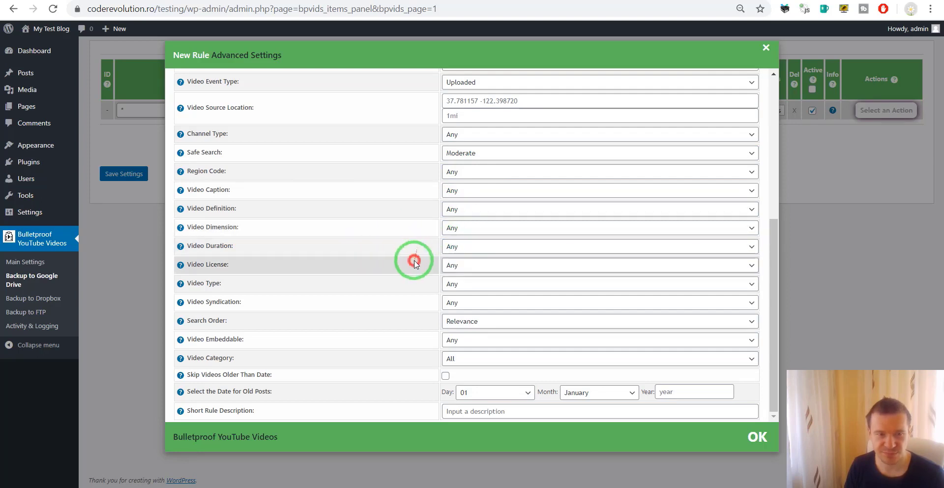
left_click(455, 265)
left_click(411, 276)
left_click(489, 284)
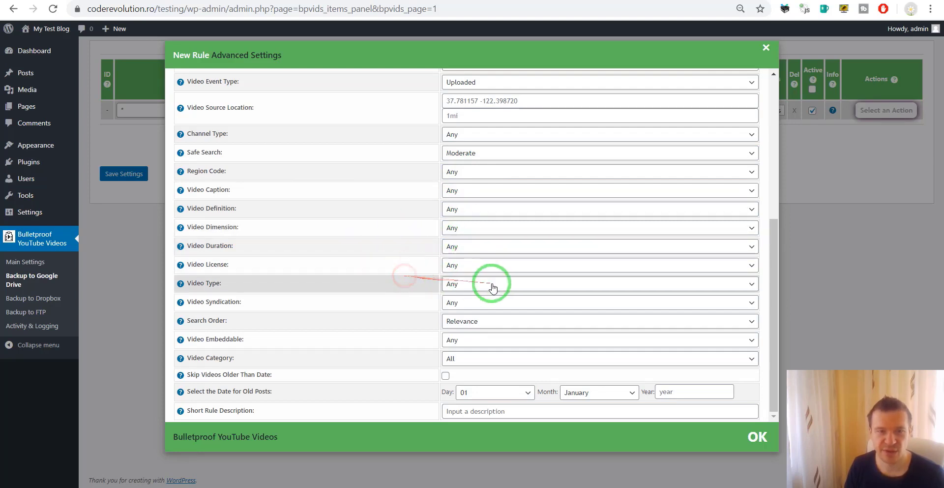
left_click(421, 297)
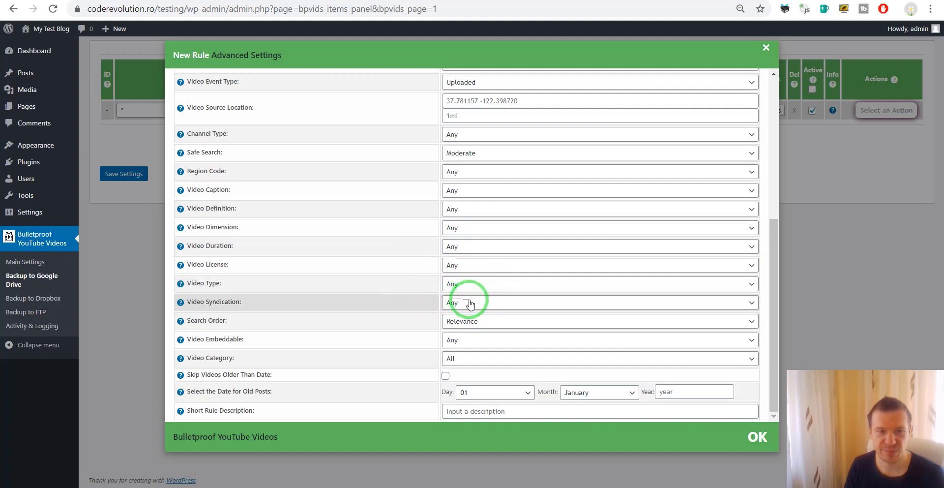
left_click(465, 301)
left_click(465, 300)
left_click(476, 321)
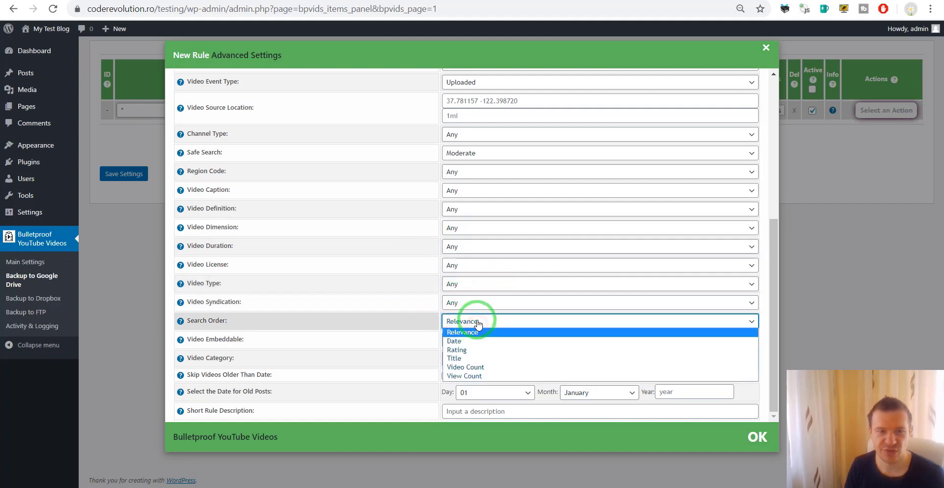
left_click(431, 337)
left_click(474, 339)
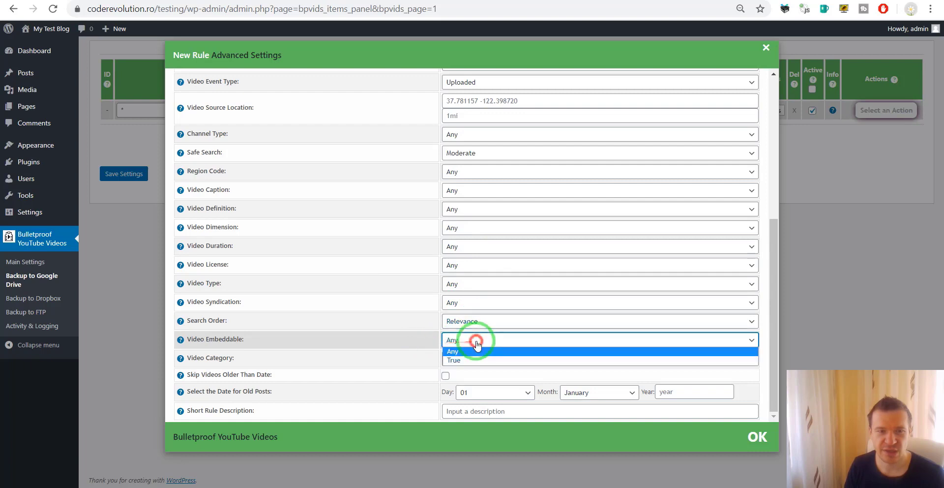
left_click(474, 342)
left_click(458, 365)
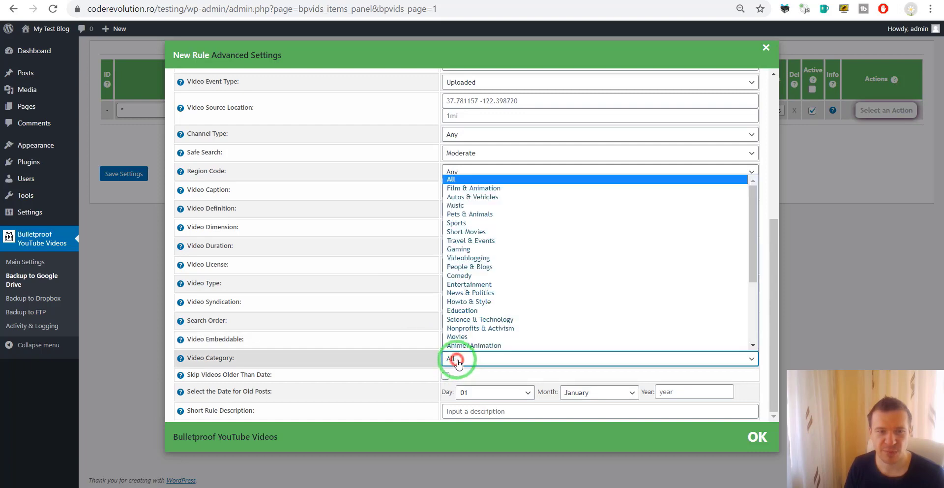
scroll(484, 233, "down", 3)
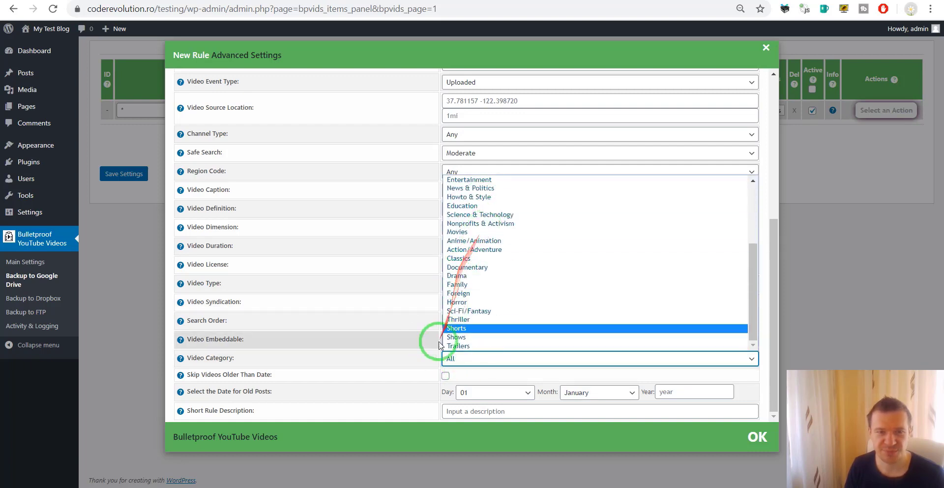
left_click(400, 361)
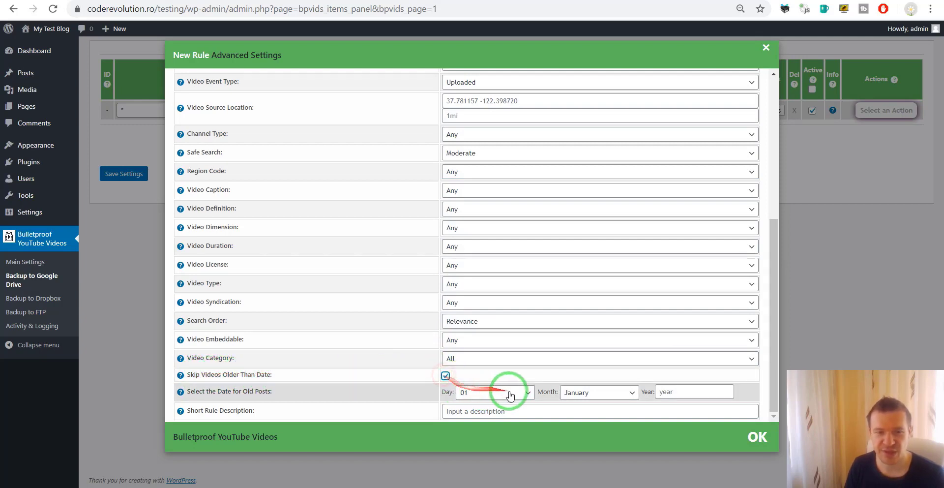
left_click(445, 376)
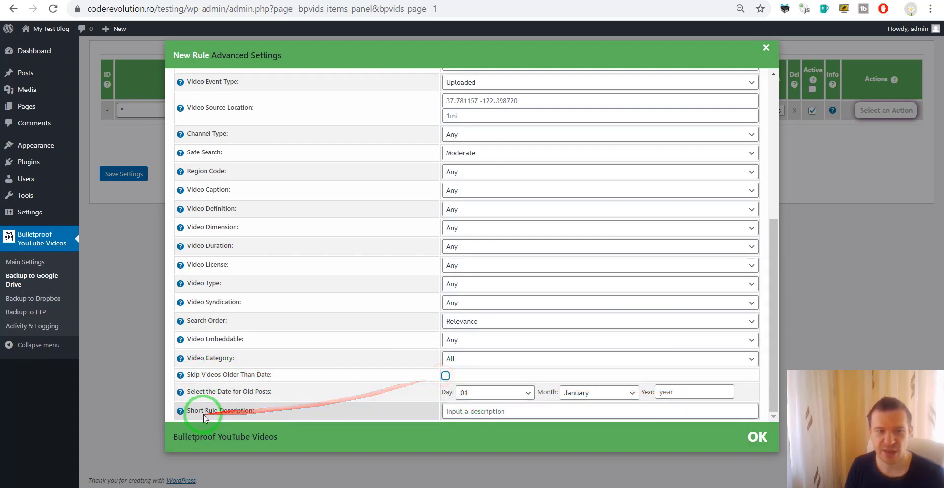
Step: Set the rule's Short Rule Description to CodeRevolution and apply the advanced settings
left_click(108, 124)
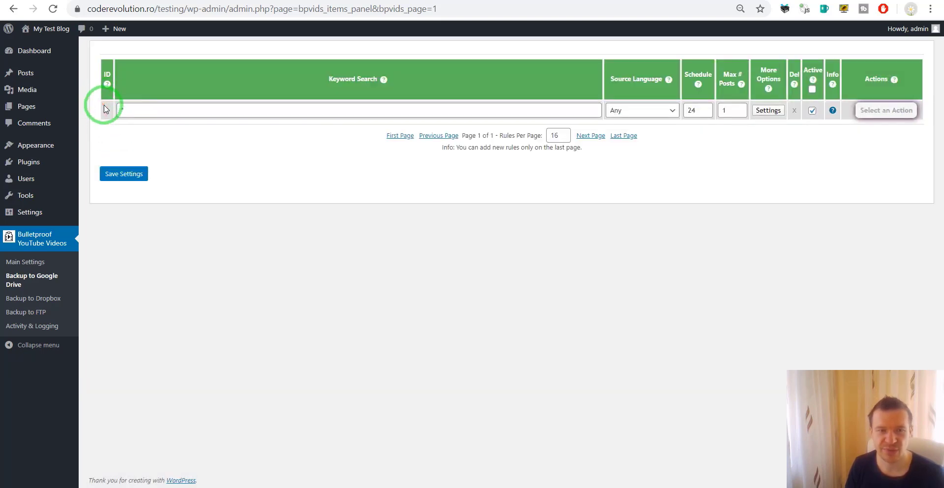
left_click(766, 111)
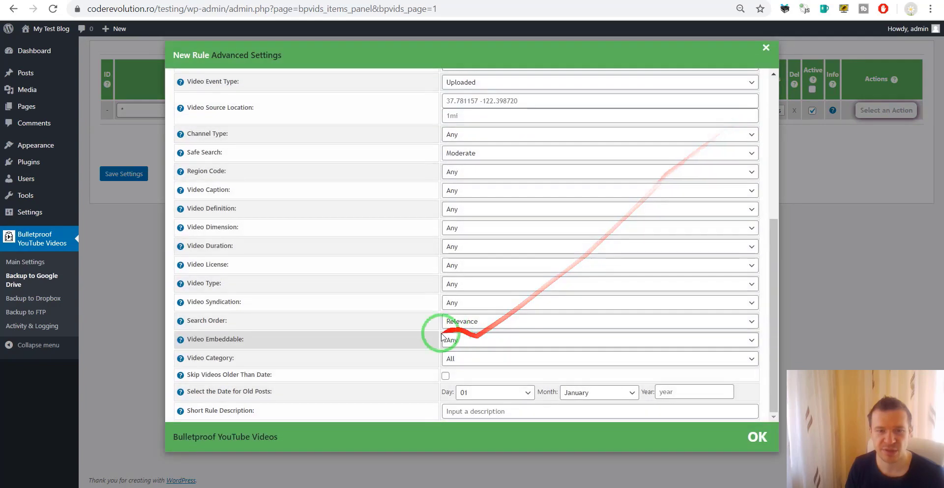
left_click(462, 411)
type("rule")
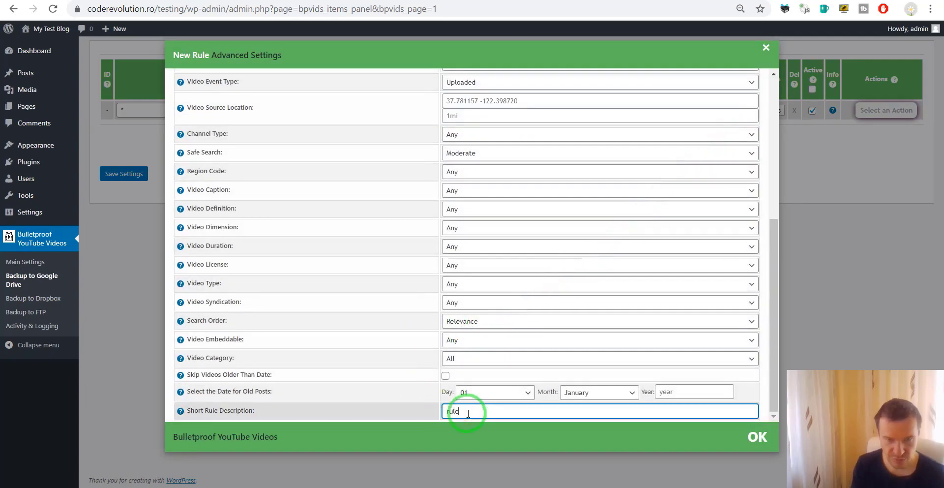
type(" 1")
triple_click(468, 413)
type("CodeRevol")
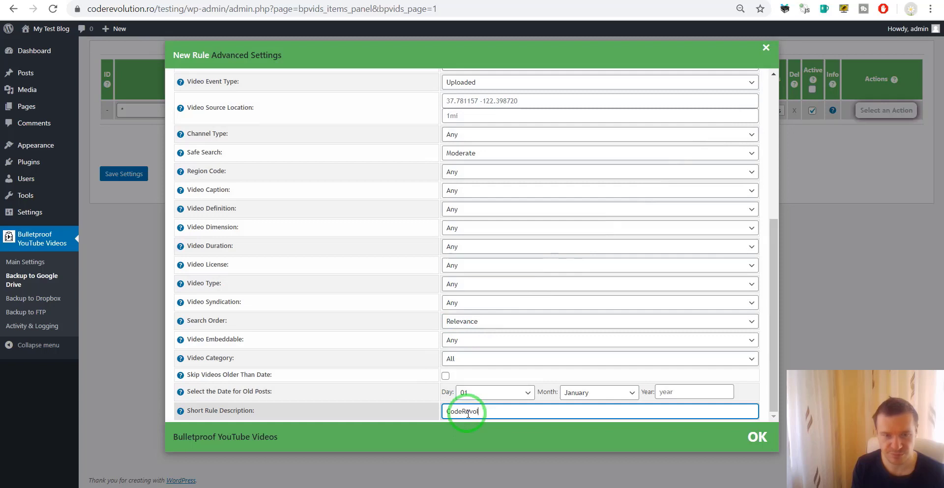
type("ution")
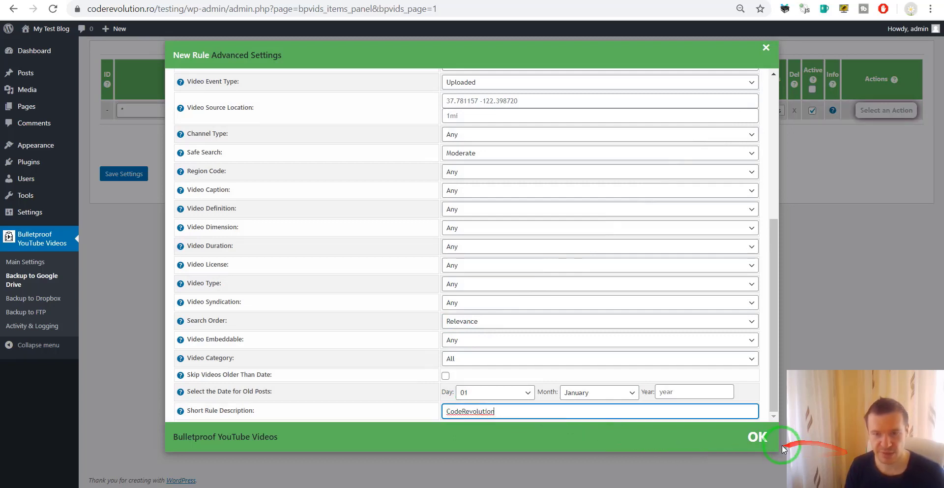
left_click(757, 436)
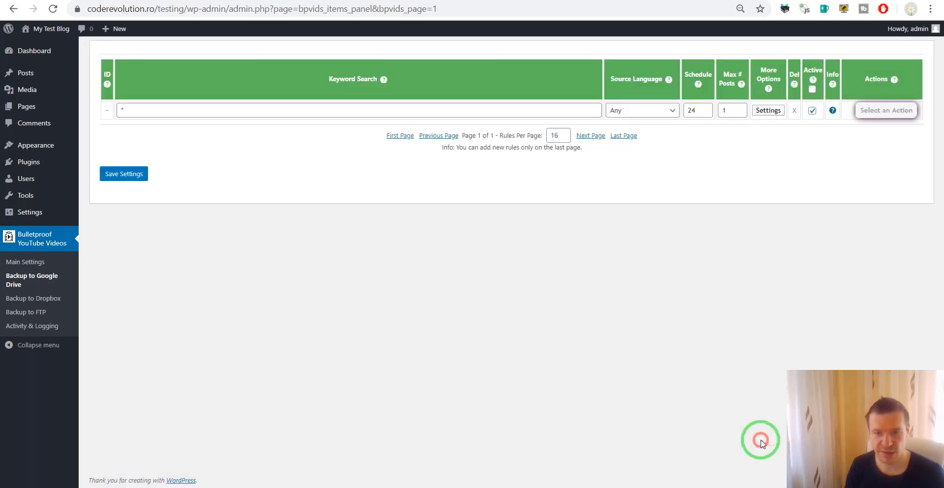
Step: Save rule 0, then run it immediately with Run This Rule Now
left_click(124, 175)
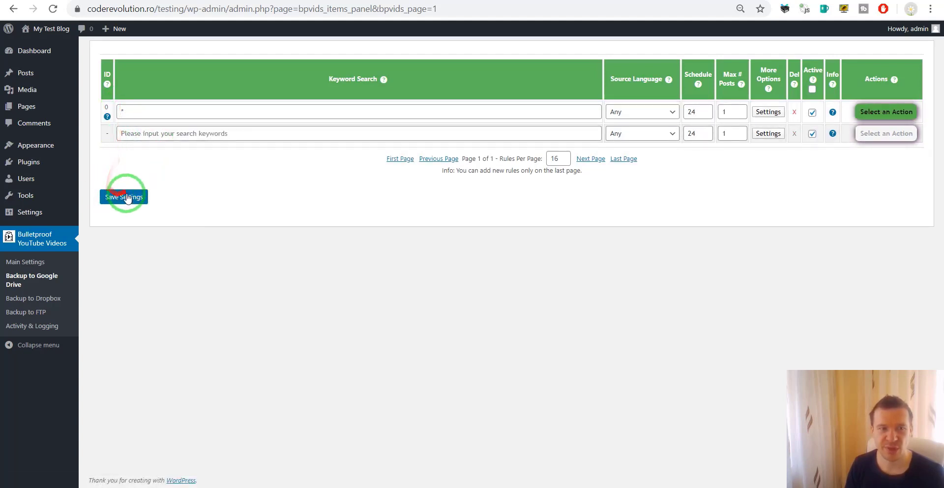
mouse_move(107, 123)
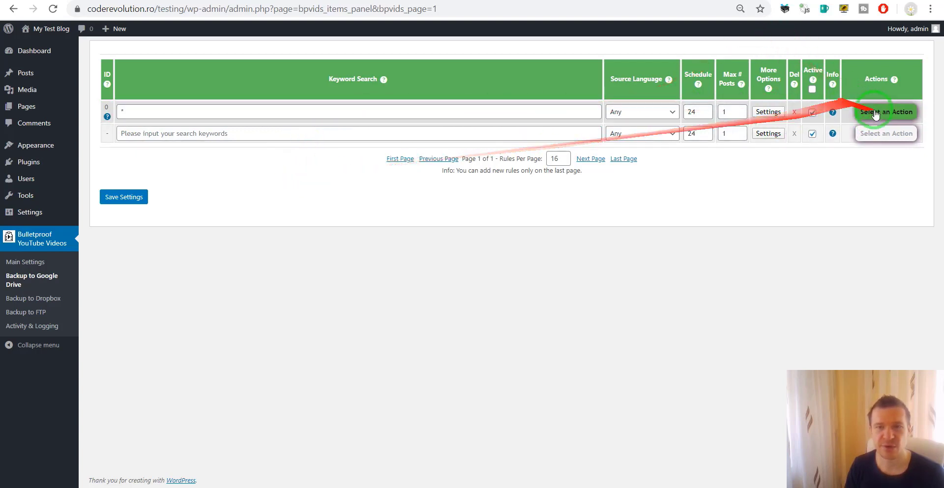
left_click(885, 111)
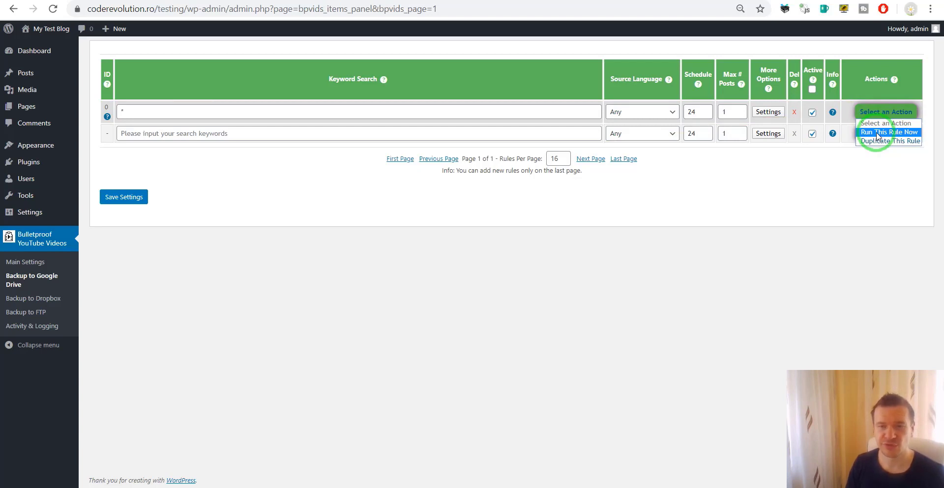
left_click(877, 132)
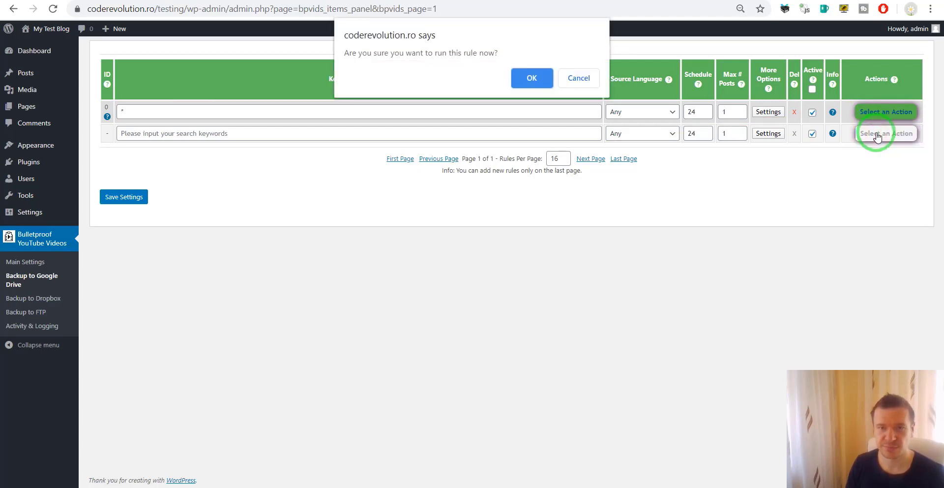
key("Return")
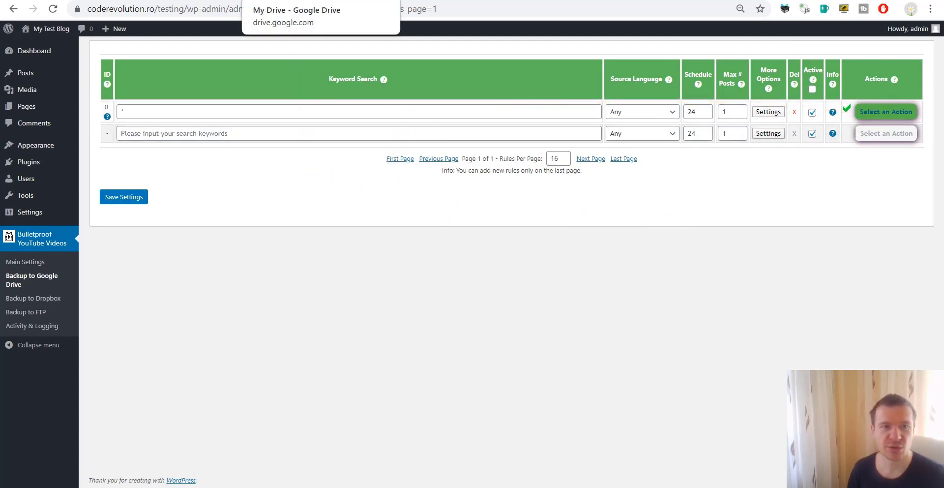
left_click(295, 0)
Step: Open Google Drive's NEWVIDEO folder and view the 13 MB Quick Fix video's details
left_click(199, 319)
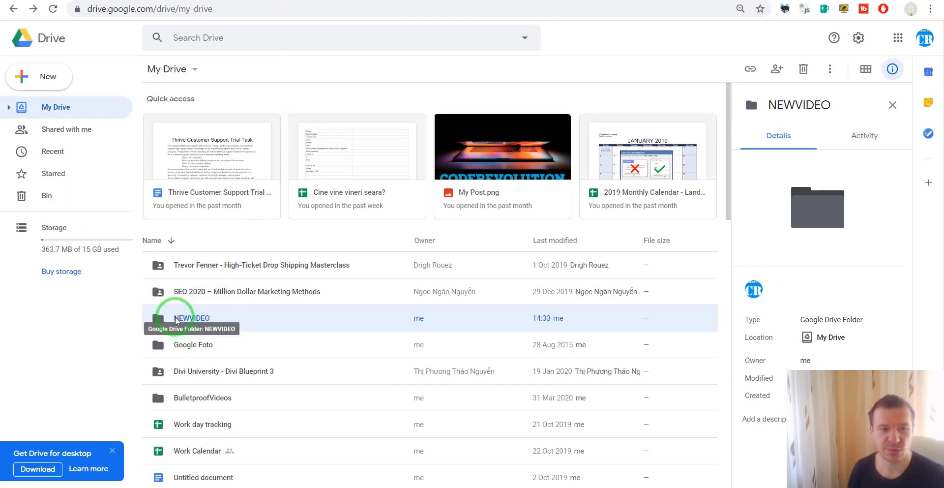
double_click(192, 321)
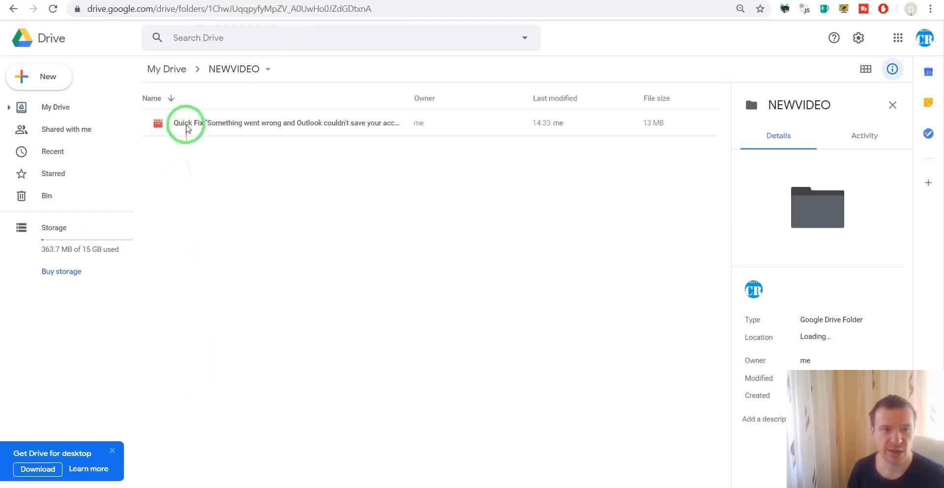
left_click(209, 126)
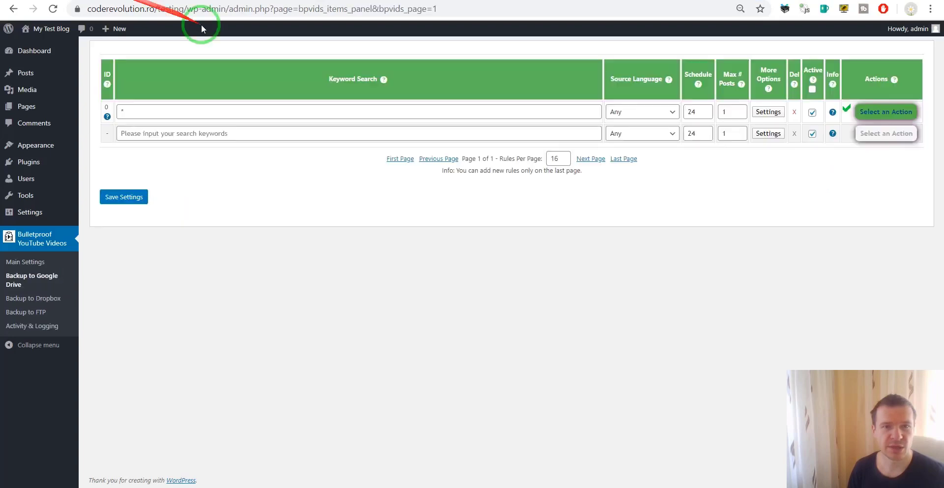
Step: Run rule 0 a second time and check its last and next run times
left_click(868, 114)
left_click(865, 135)
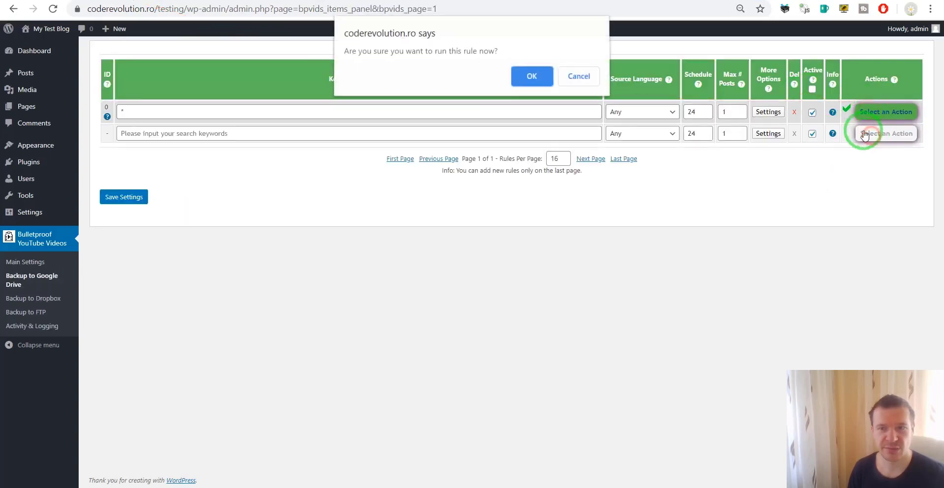
key("Return")
left_click(769, 112)
left_click(828, 179)
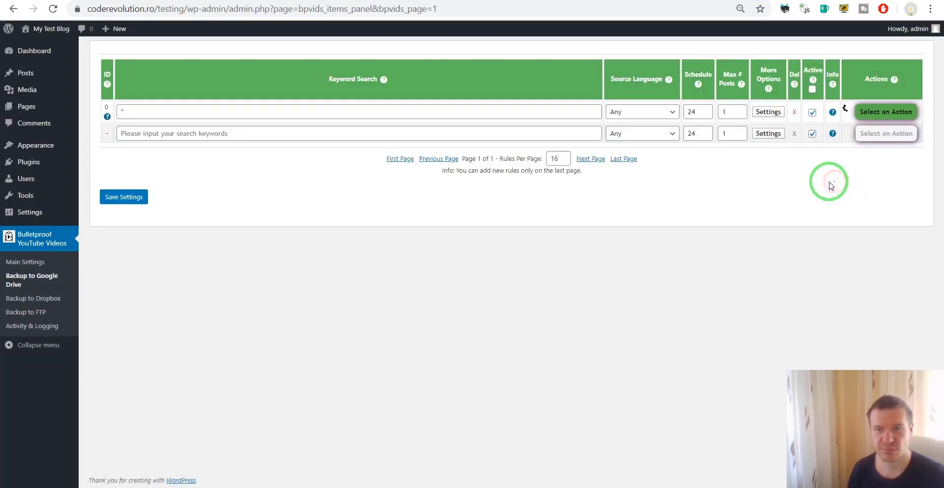
left_click(835, 112)
left_click(834, 112)
left_click(654, 192)
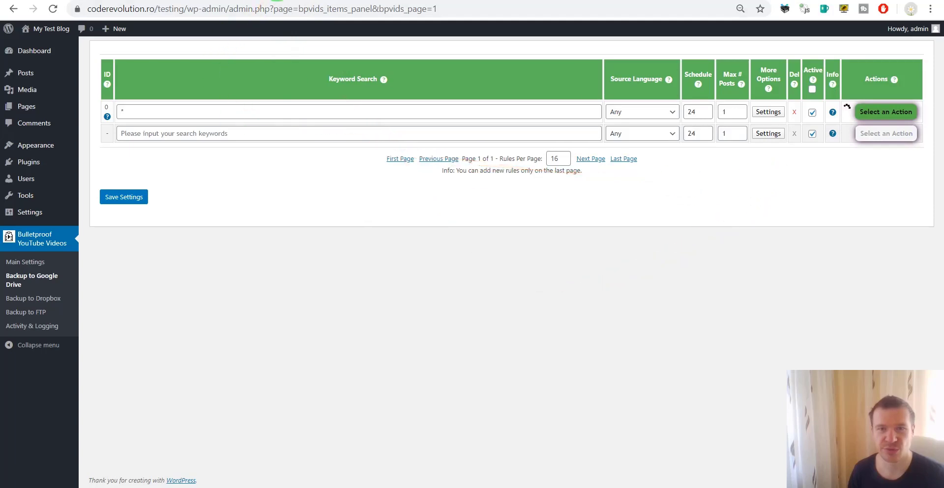
Step: Check Google Drive for the new 28 MB Echo RSS Feed Post Generator backup
left_click(147, 0)
left_click(79, 0)
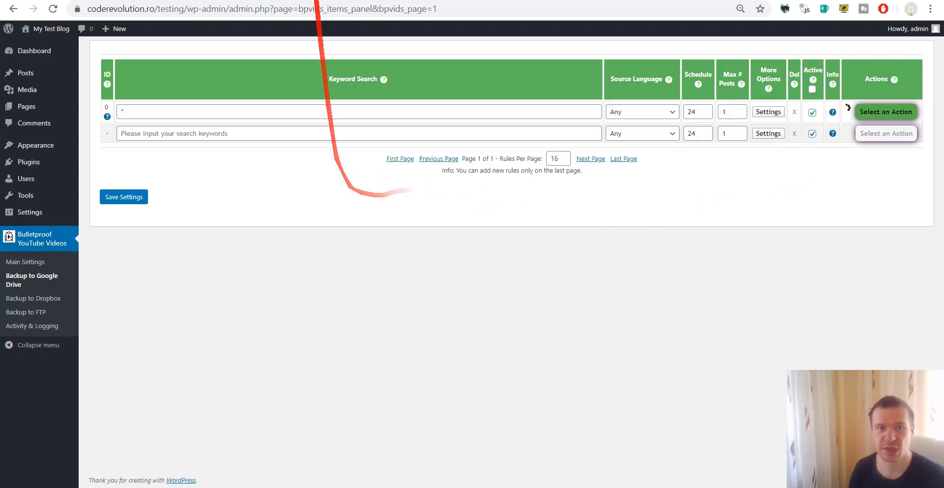
left_click(316, 1)
left_click(137, 0)
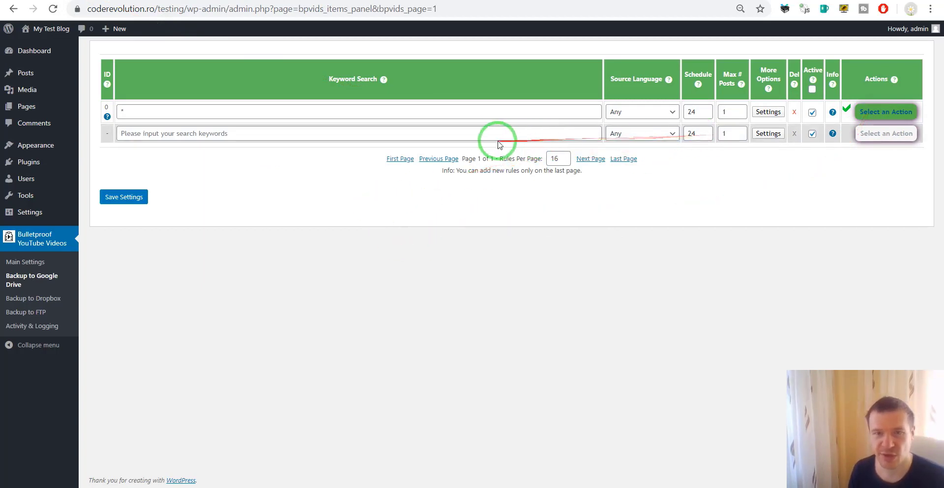
Step: Fill the new rule's keyword search with 'short funny'
left_click(484, 134)
type("s")
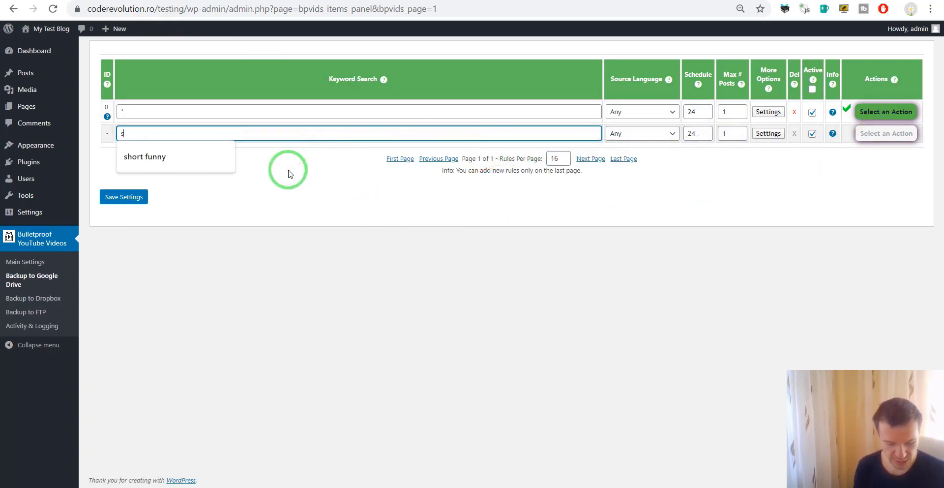
type("hort")
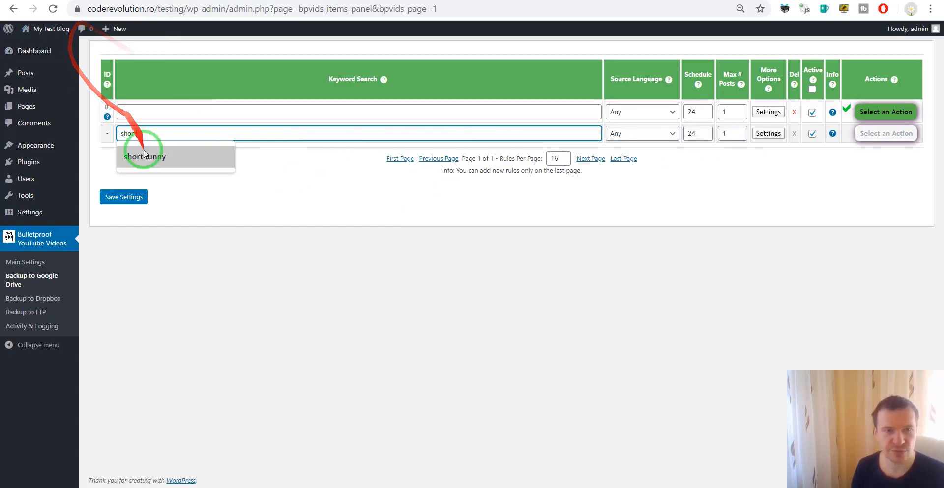
left_click(144, 156)
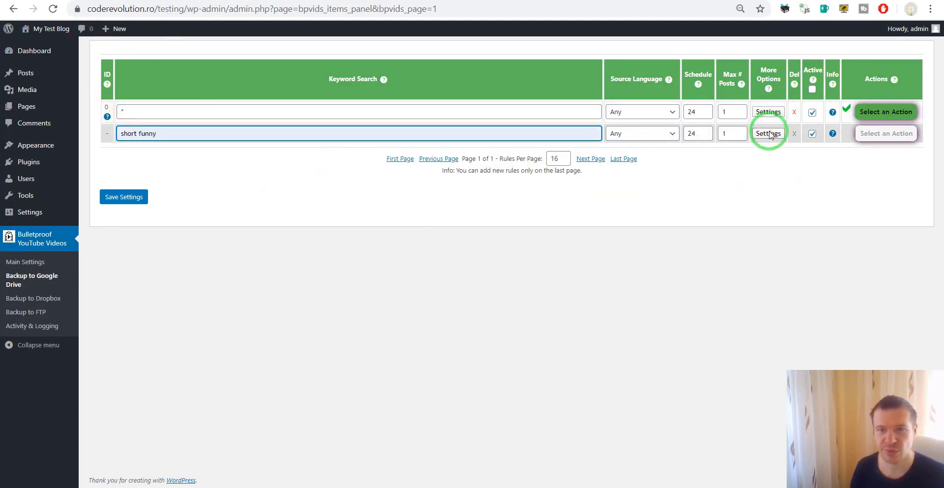
Step: Set the rule's Google Drive directory to ShortFunny and save the rule
left_click(768, 133)
scroll(382, 168, "down", 2)
scroll(427, 194, "up", 2)
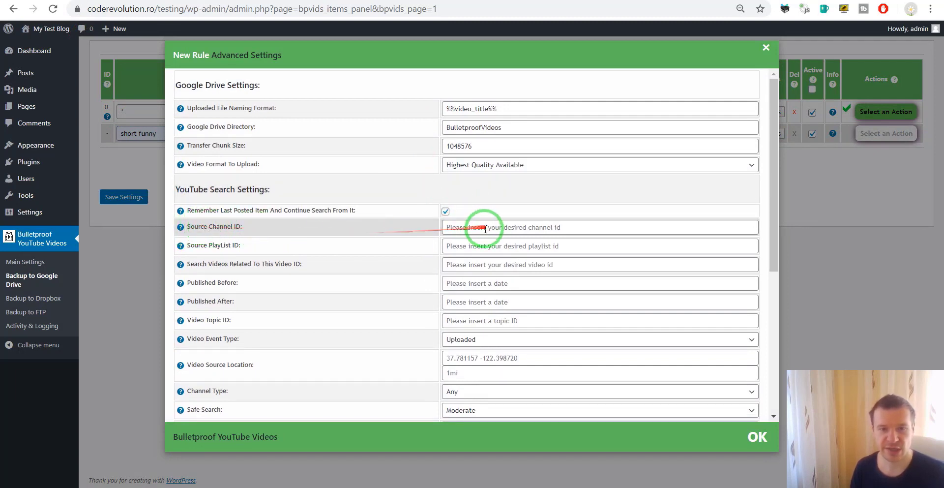
double_click(486, 127)
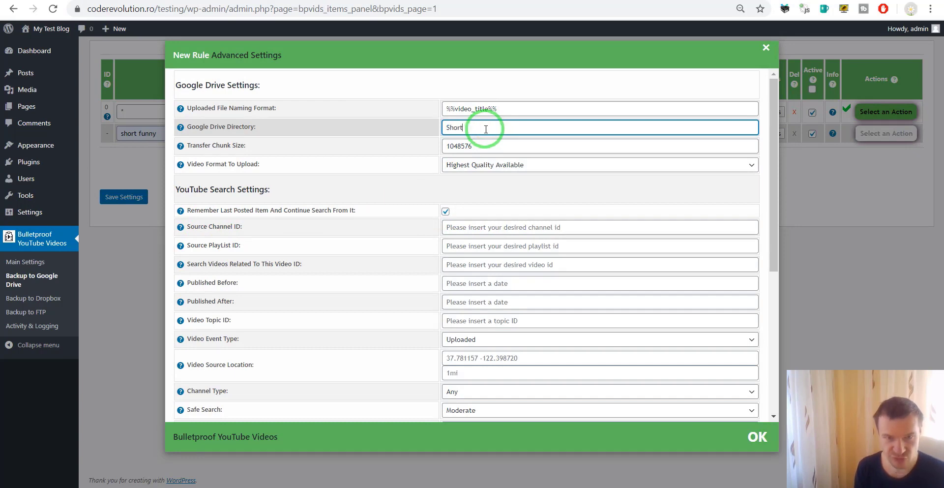
left_click(124, 219)
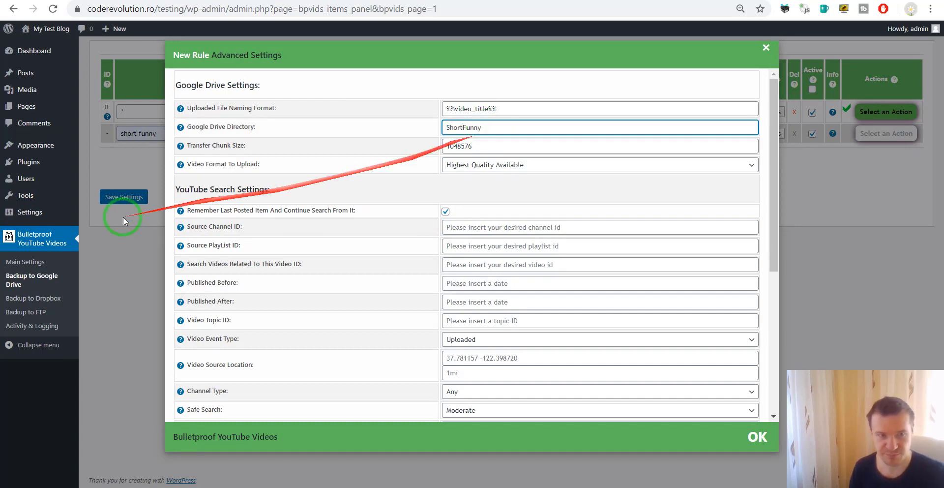
left_click(120, 202)
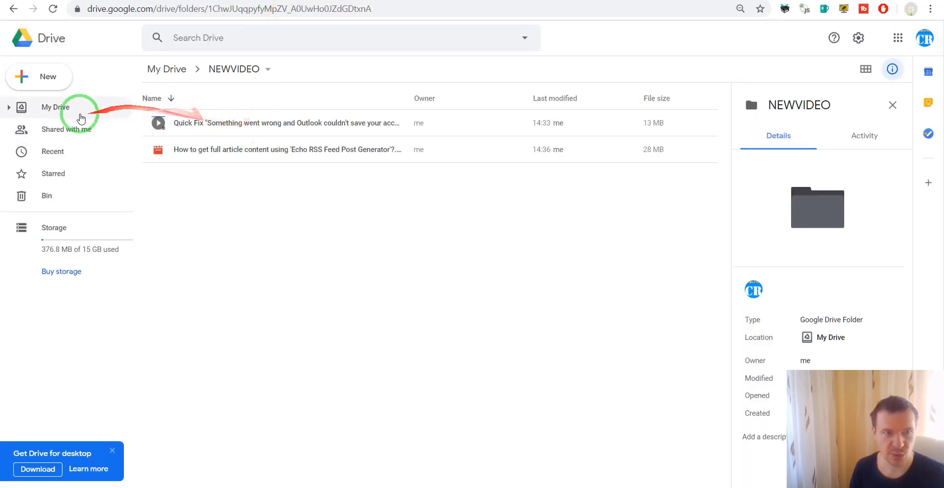
Step: Run the short funny backup rule (row 1) now, creating a ShortFunny folder in My Drive
left_click(58, 108)
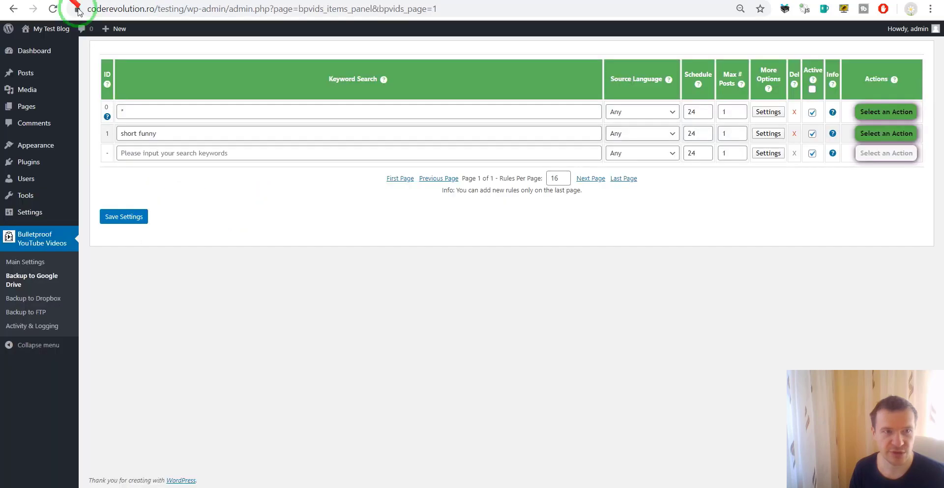
left_click(885, 134)
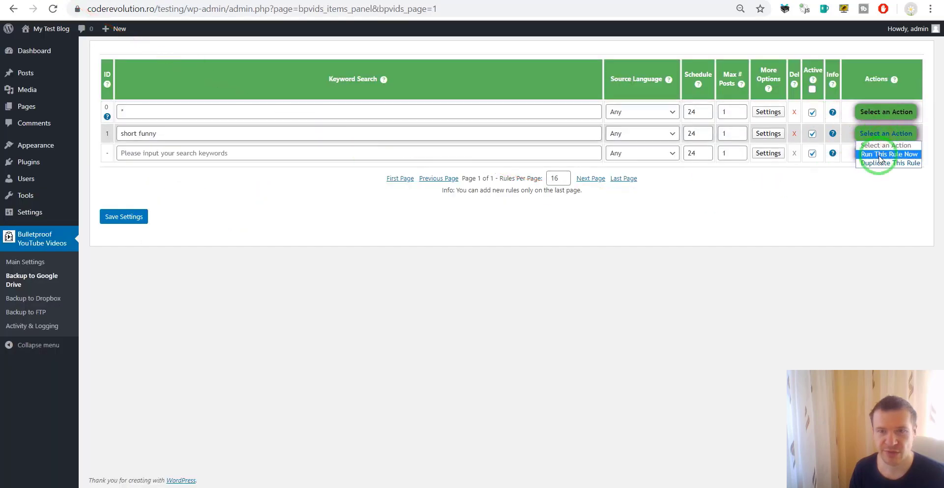
left_click(880, 154)
key("Return")
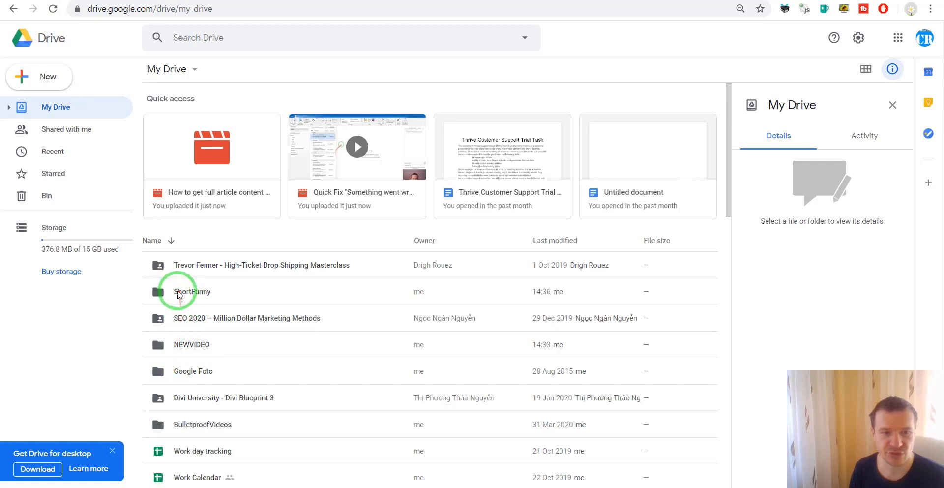
Step: Browse the new ShortFunny folder and the BulletproofVideos folder in Google Drive
double_click(179, 293)
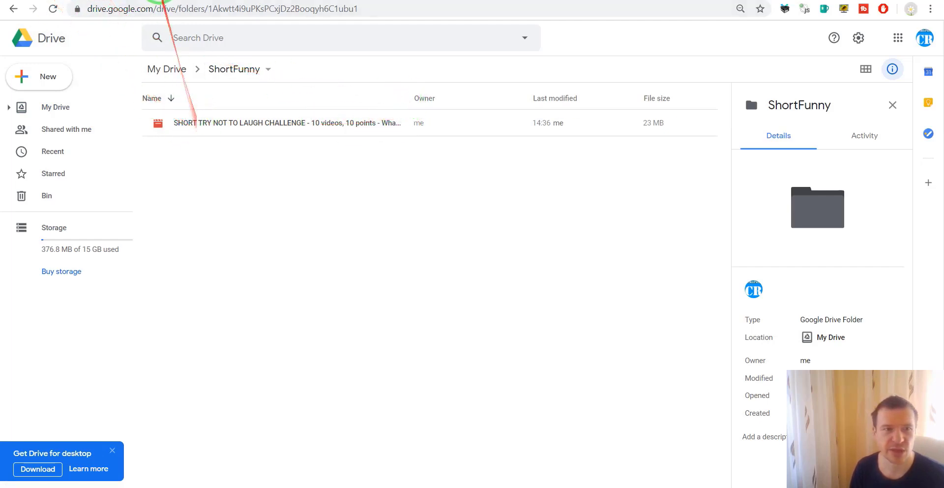
left_click(66, 110)
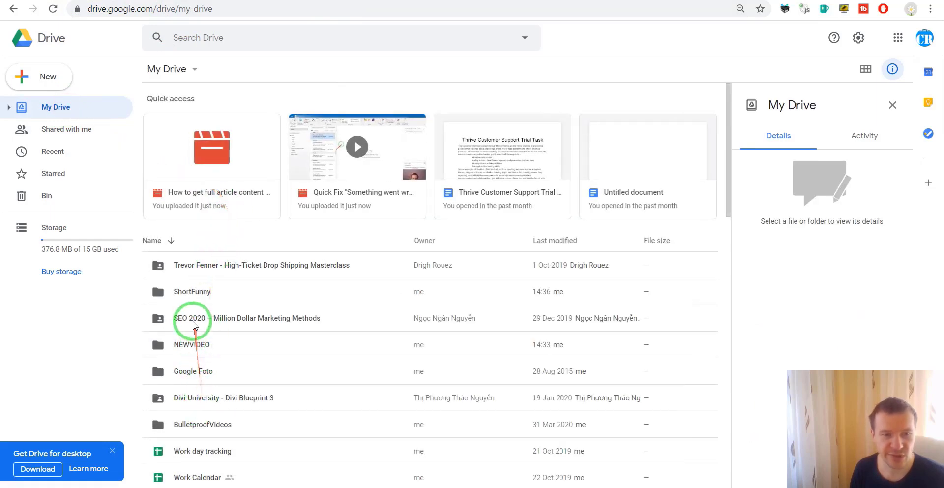
double_click(186, 424)
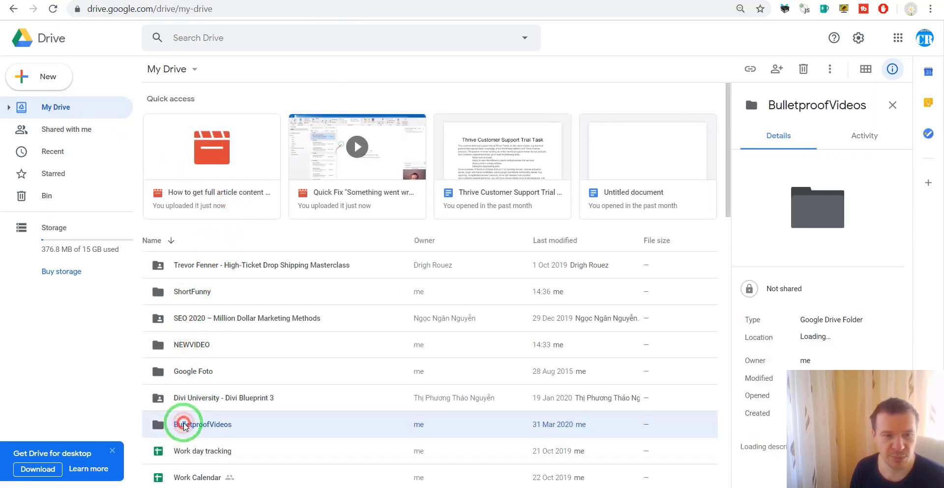
left_click(92, 112)
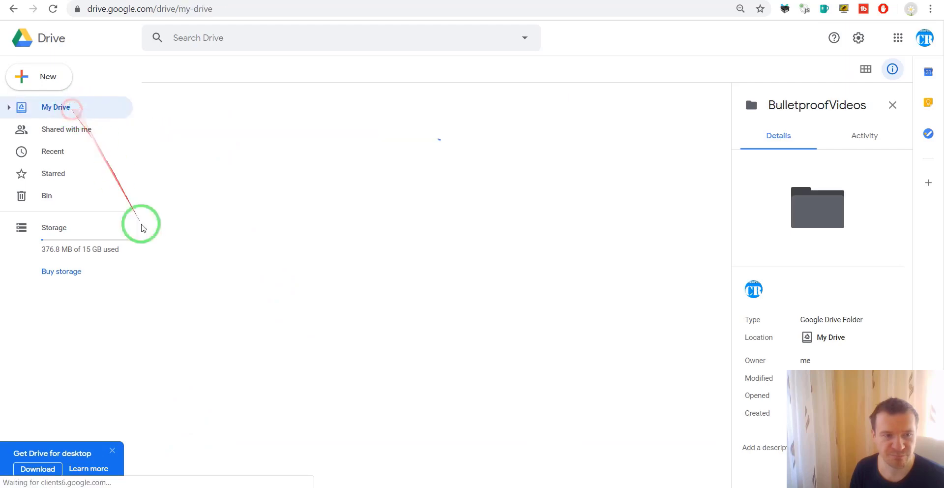
Step: In the NEWVIDEO folder, preview and play the backed-up Quick Fix video
double_click(195, 346)
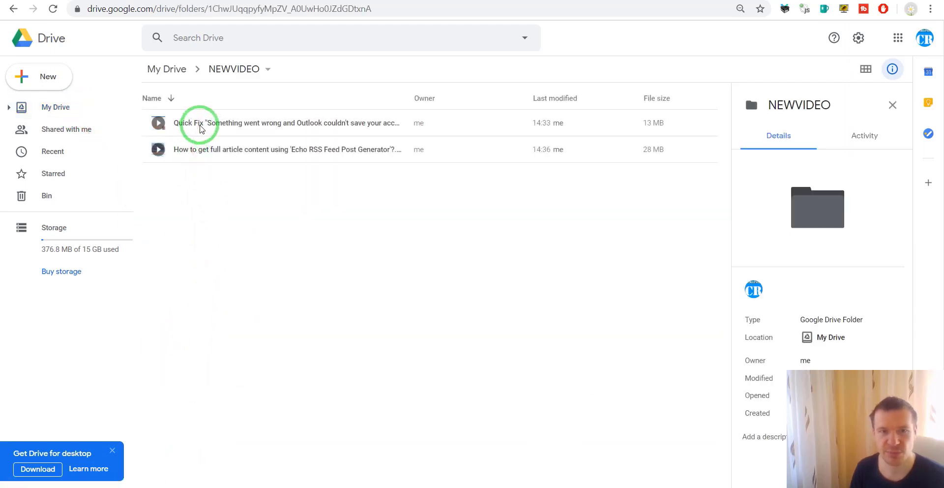
double_click(200, 125)
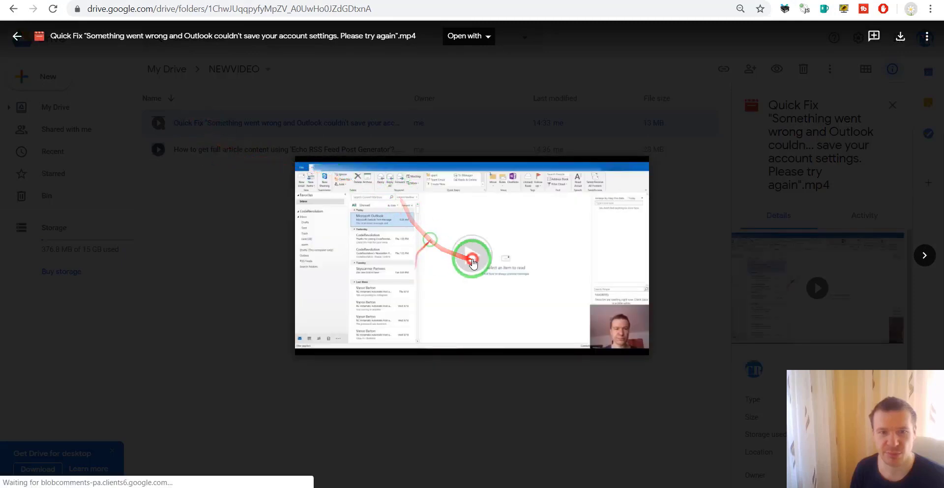
left_click(472, 262)
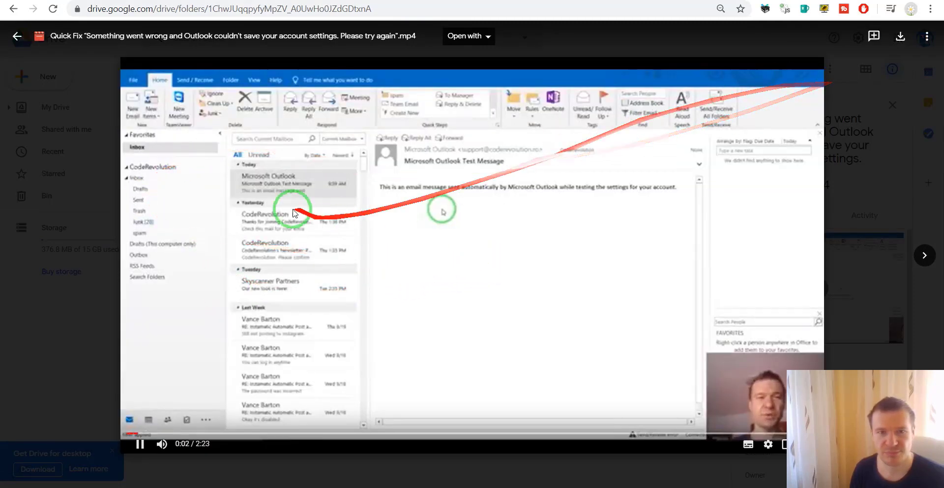
left_click(10, 35)
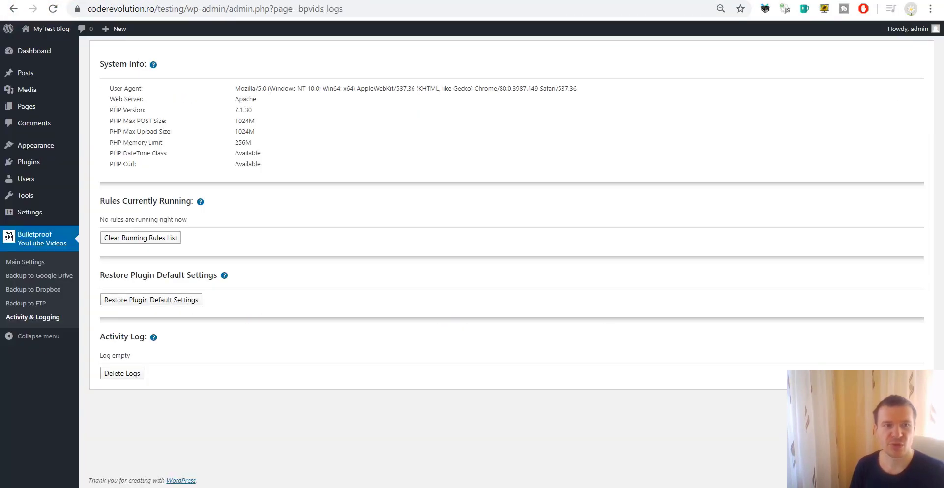
left_click(52, 9)
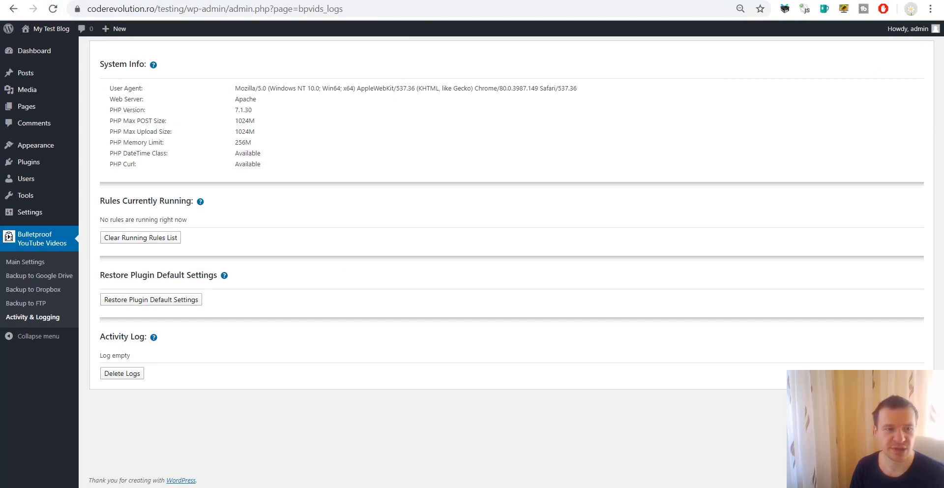
Step: Review the Enable Logging for Rules and detailed logging options under General Plugin Options
left_click(35, 263)
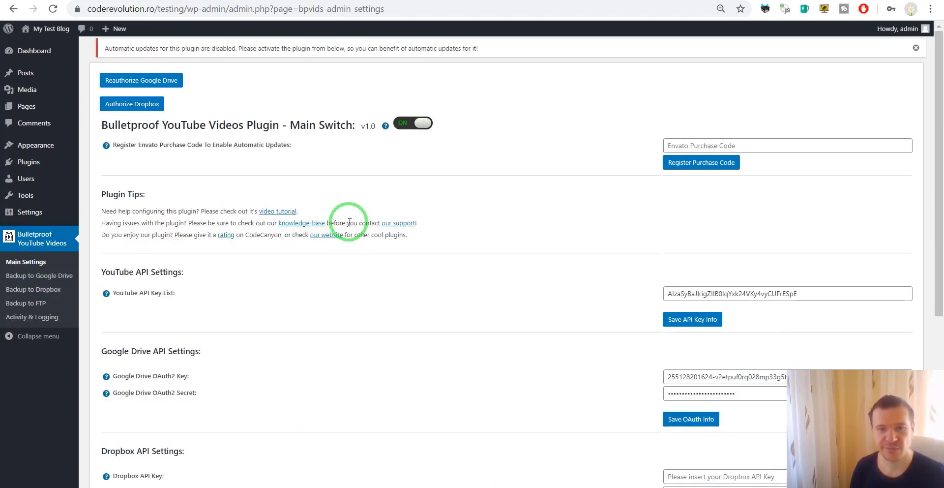
scroll(392, 290, "down", 5)
scroll(392, 290, "up", 5)
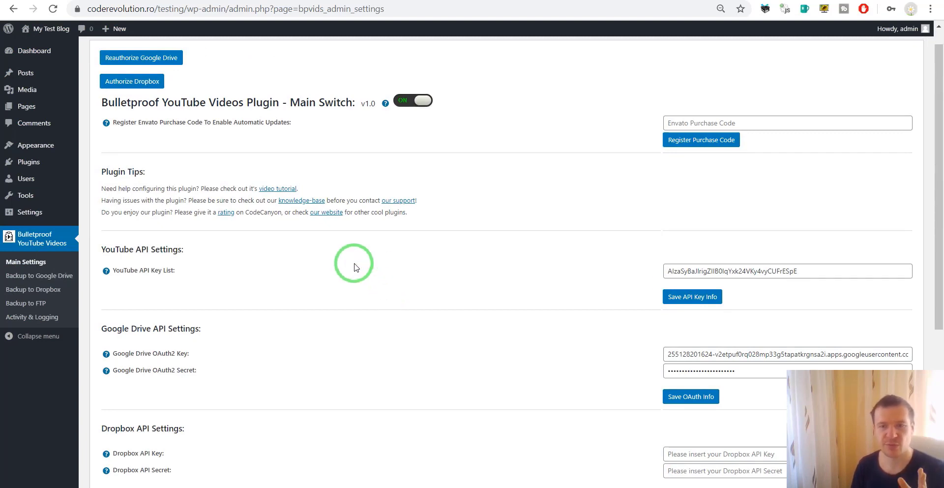
scroll(357, 266, "down", 5)
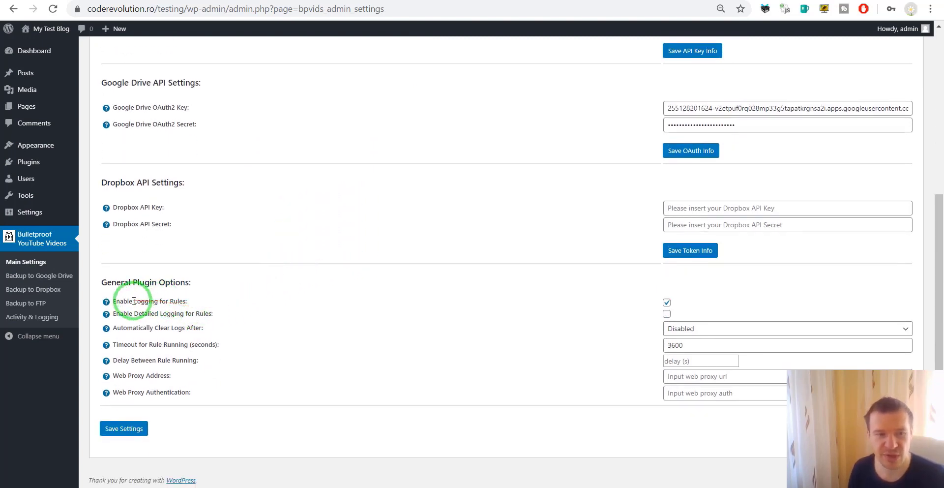
left_click_drag(116, 299, 178, 301)
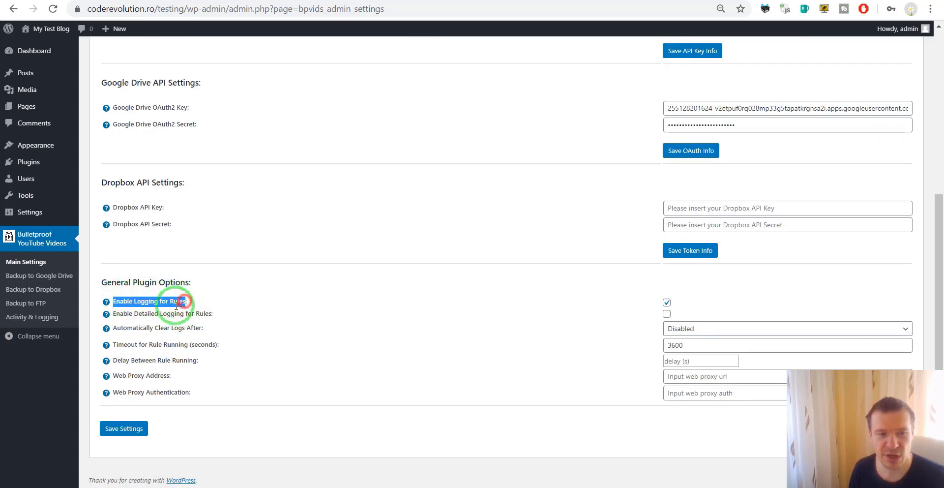
left_click_drag(121, 310, 222, 315)
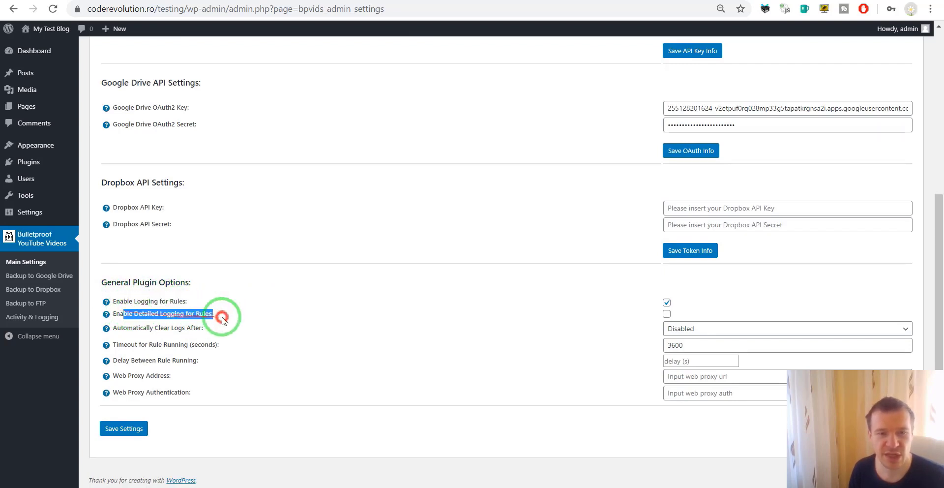
left_click(148, 298)
Step: Reload the Activity & Logging page to show the new creating path /ShortFunny entry
left_click(25, 319)
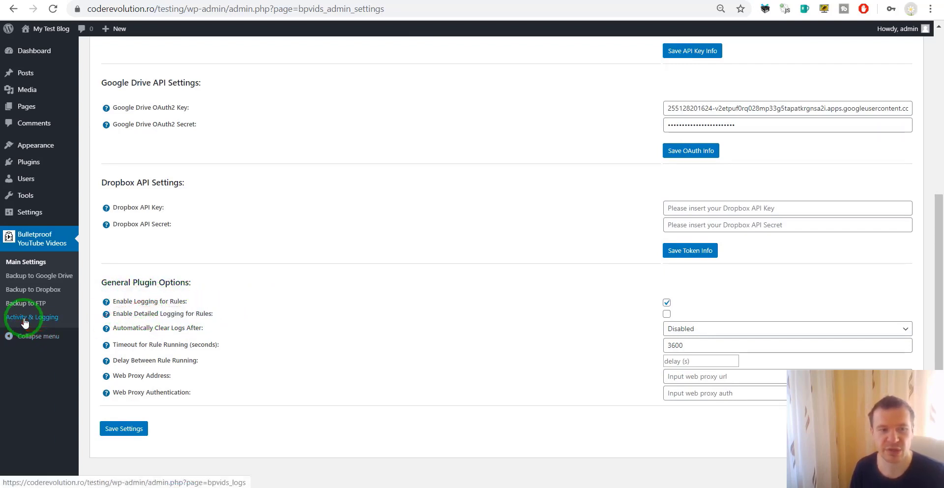
left_click(137, 317)
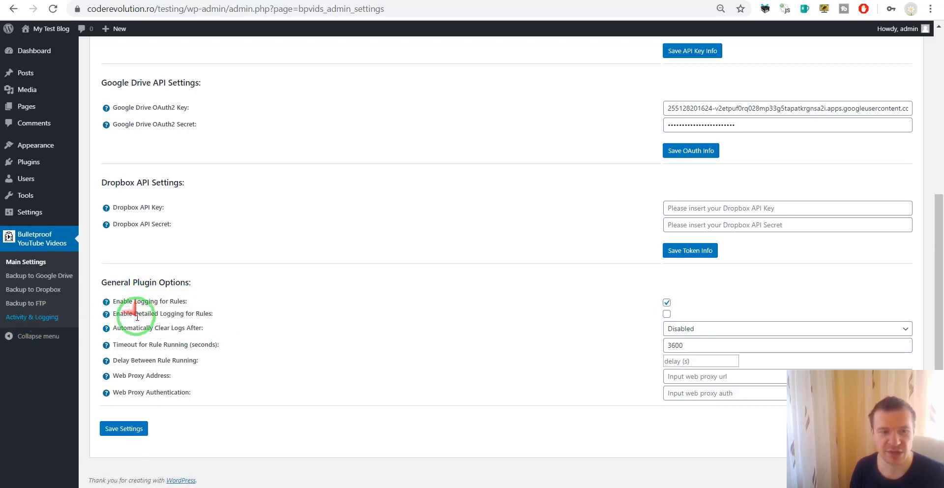
left_click_drag(148, 313, 203, 313)
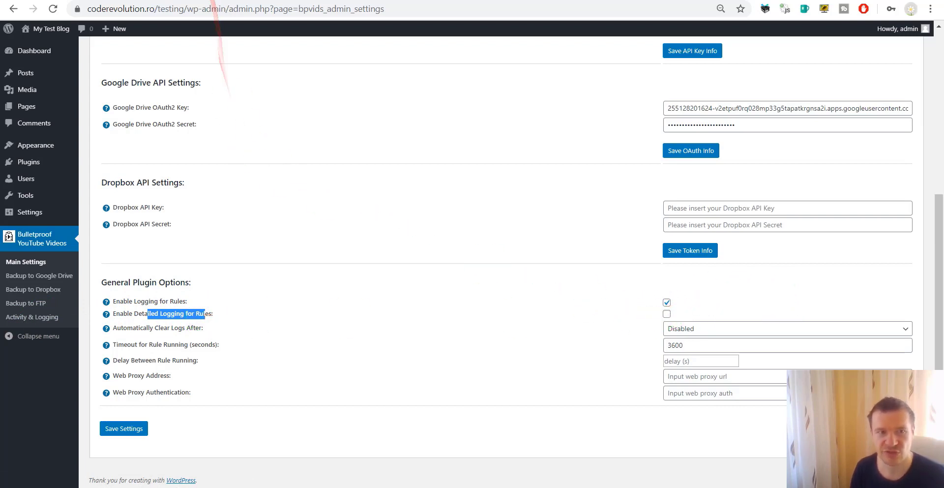
left_click(216, 1)
left_click(52, 9)
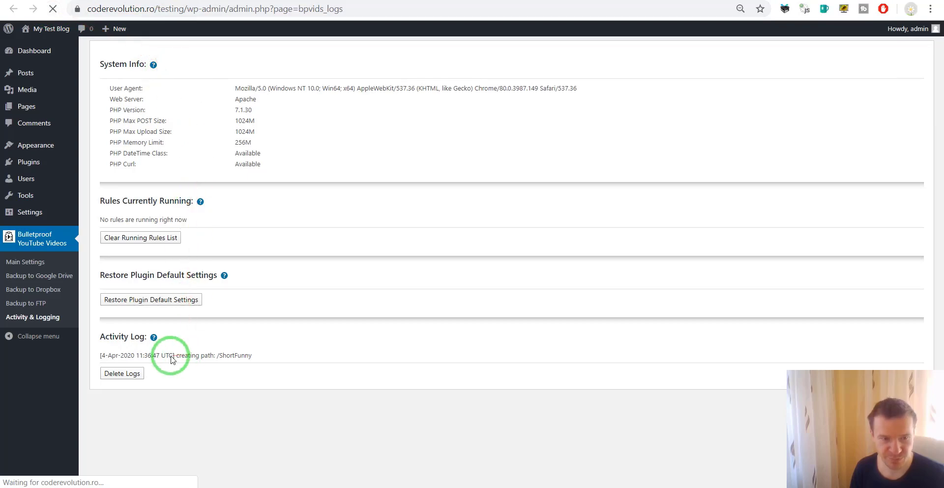
Step: Read the /ShortFunny log entry and the Restore Default Settings section
left_click_drag(172, 355, 254, 360)
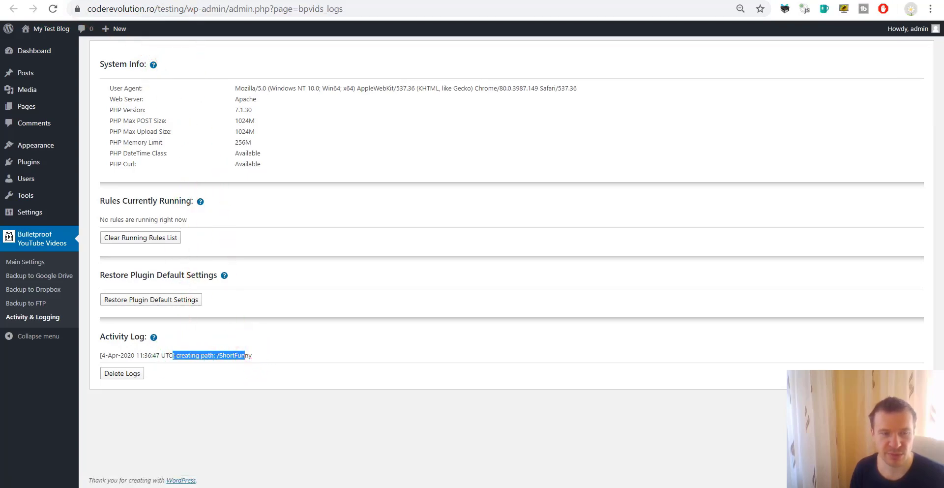
left_click(140, 1)
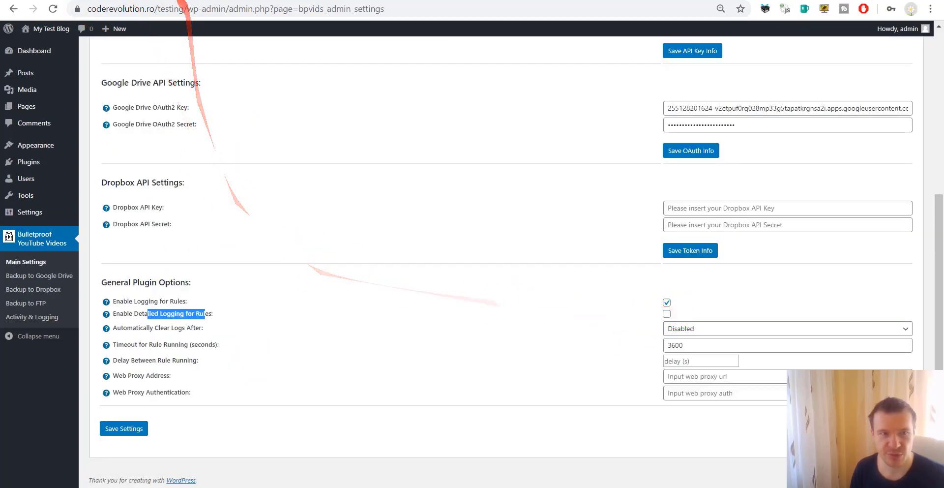
left_click(184, 0)
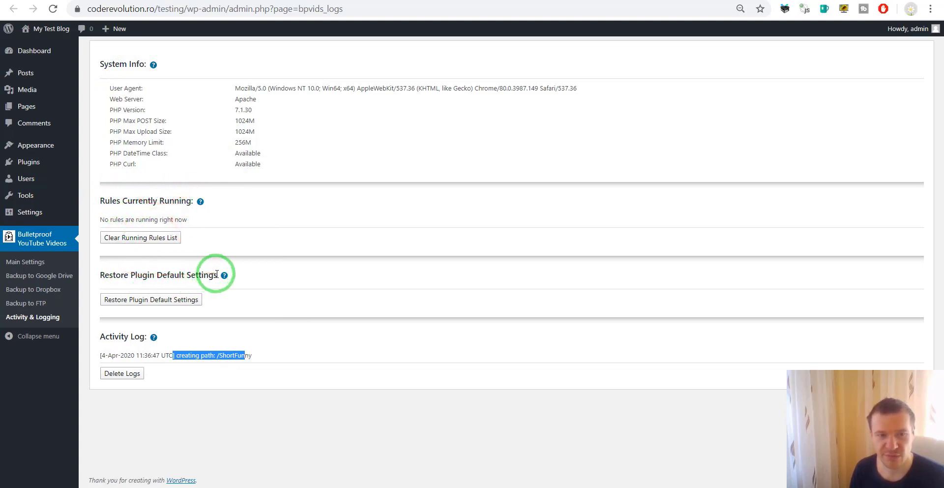
left_click_drag(202, 274, 105, 275)
left_click(149, 277)
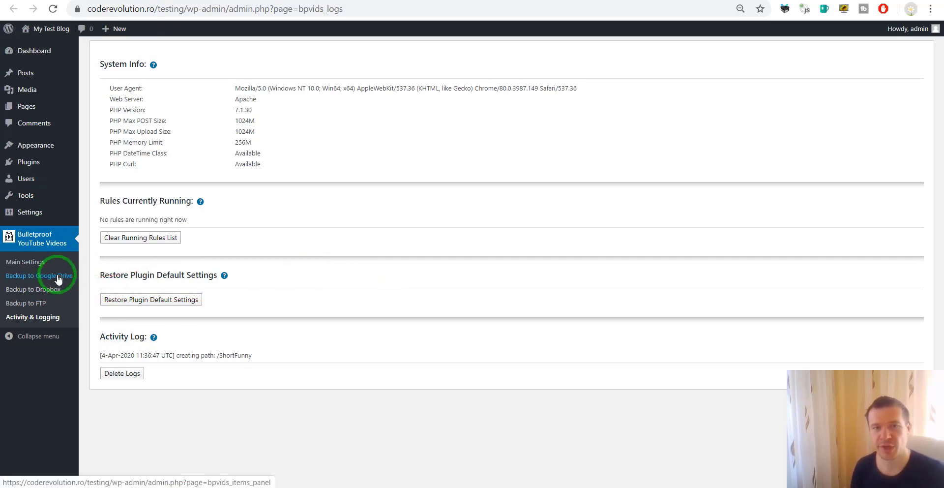
Step: Back in Main Settings, check that Automatically Clear Logs After is Disabled
left_click(27, 262)
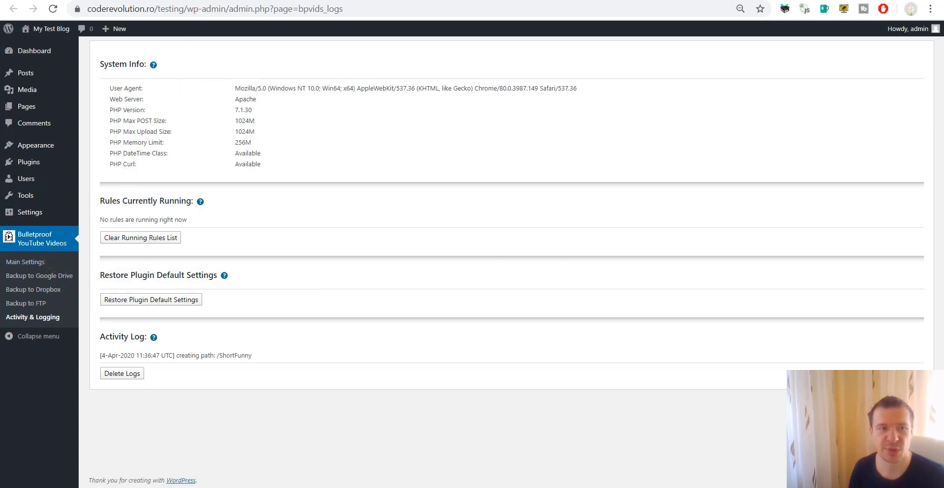
left_click_drag(148, 328, 202, 327)
left_click(179, 331)
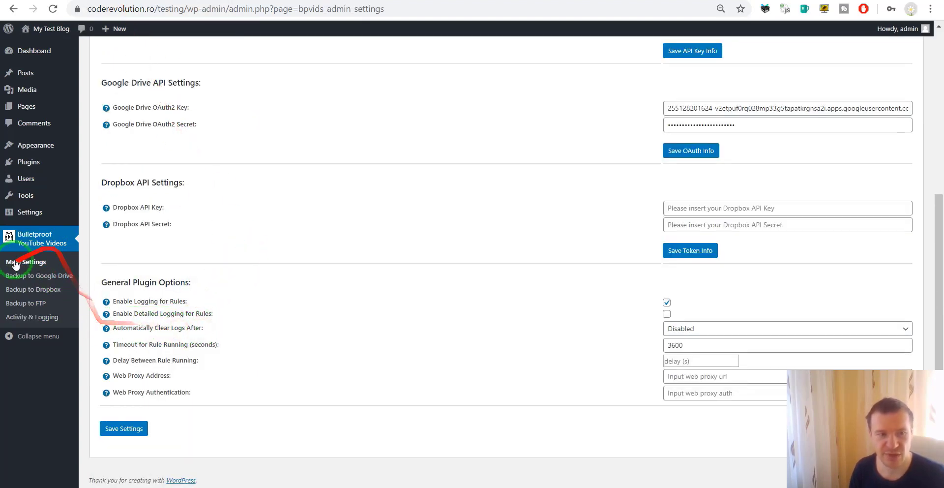
left_click_drag(31, 264, 136, 332)
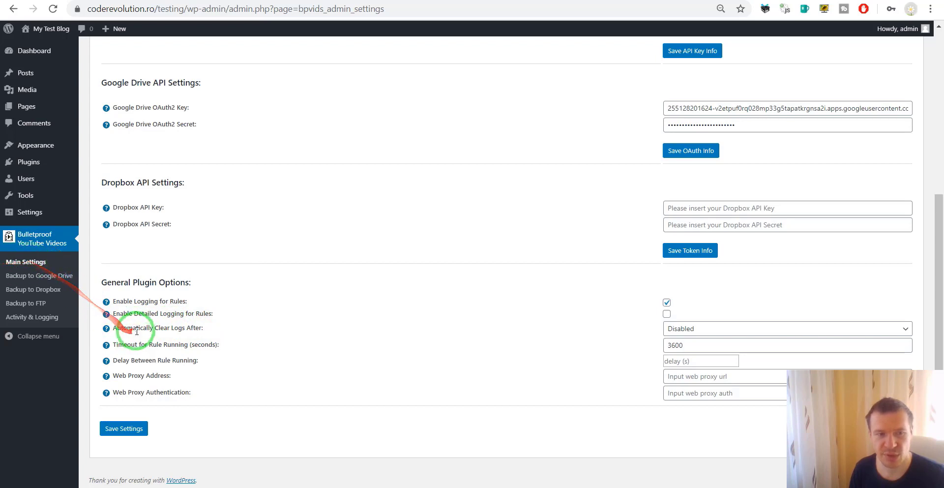
left_click(703, 328)
mouse_move(631, 338)
left_mouse_down()
mouse_move(489, 311)
mouse_move(143, 323)
mouse_move(179, 344)
mouse_move(205, 344)
left_mouse_up()
double_click(676, 344)
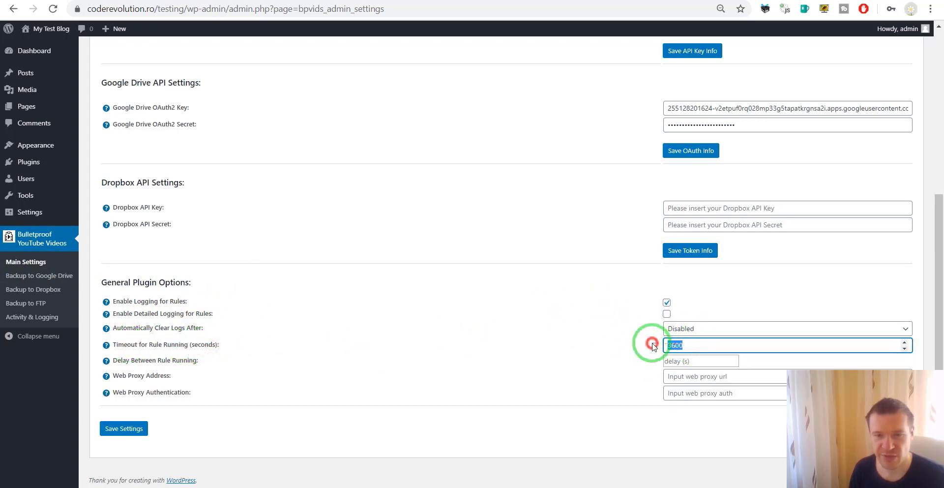
left_click(645, 339)
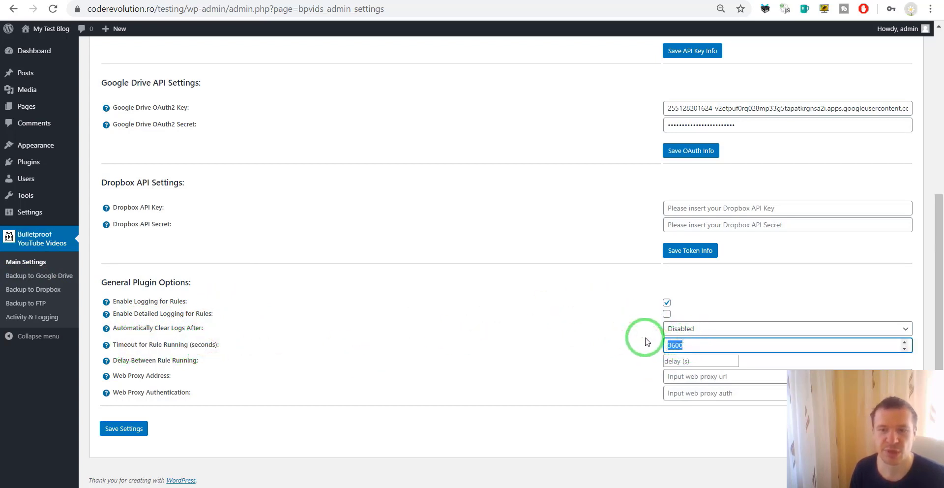
left_click(643, 343)
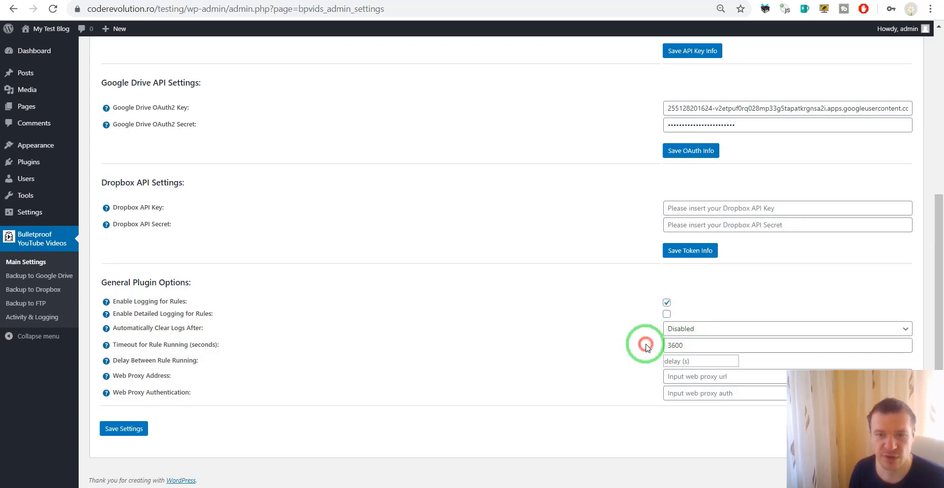
left_click_drag(130, 360, 196, 358)
left_click(682, 361)
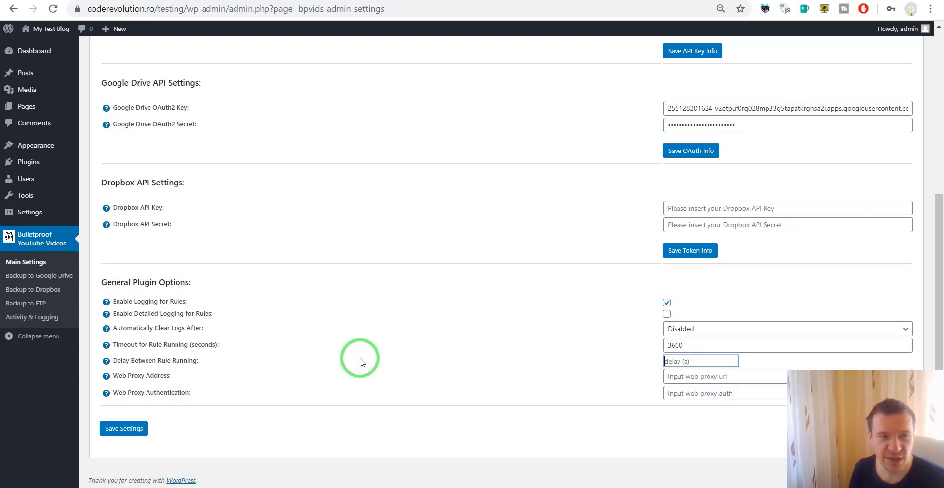
scroll(361, 363, "up", 5)
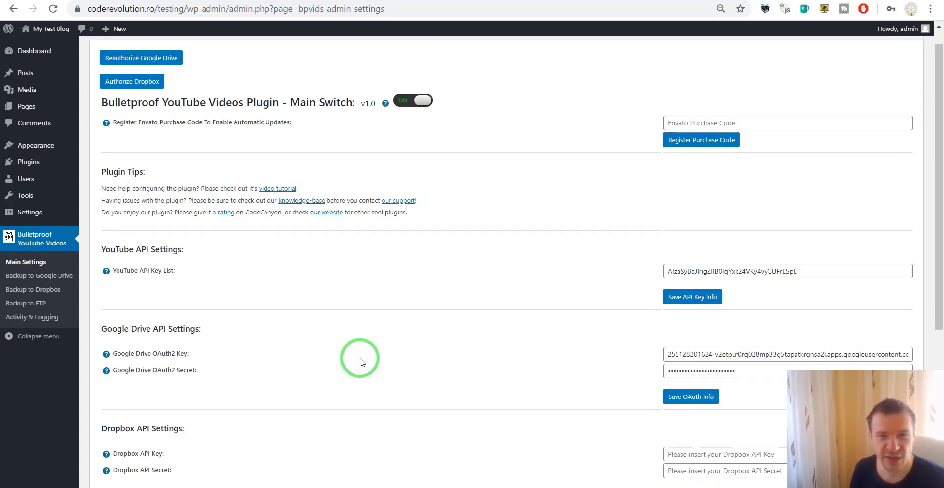